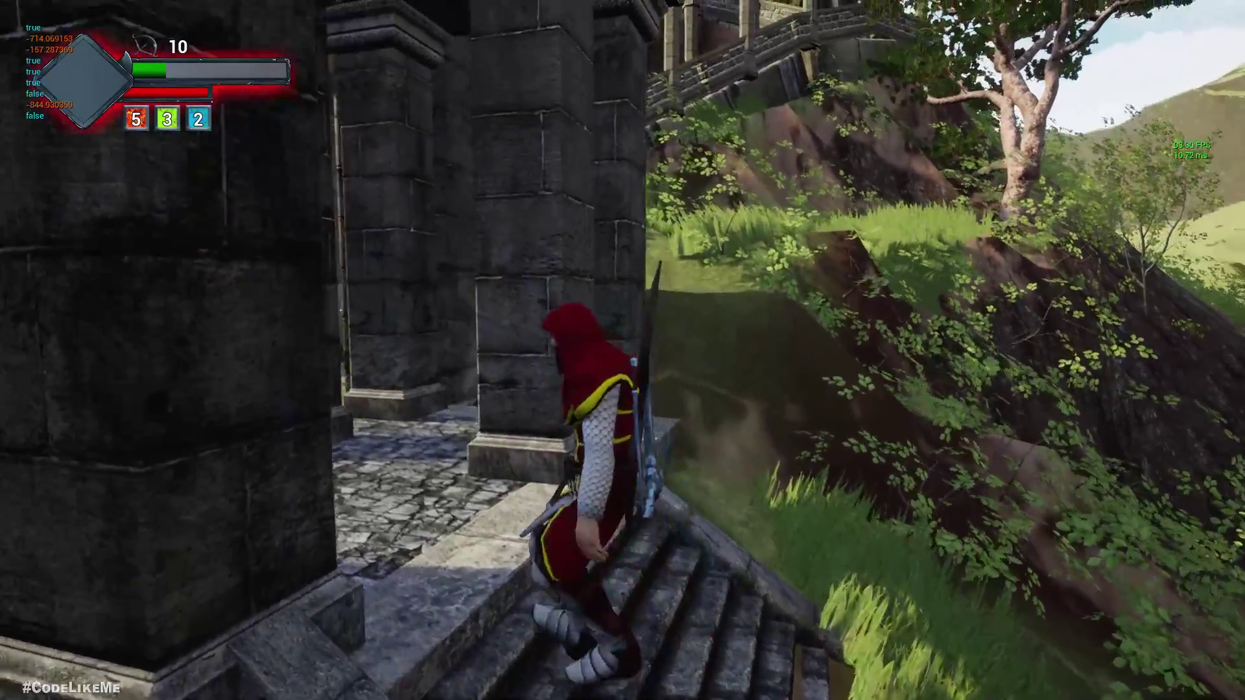
# Run the character up, down and around the entrance stairs to test their collision, and stop the play session
pyautogui.press('w')
pyautogui.press('d')
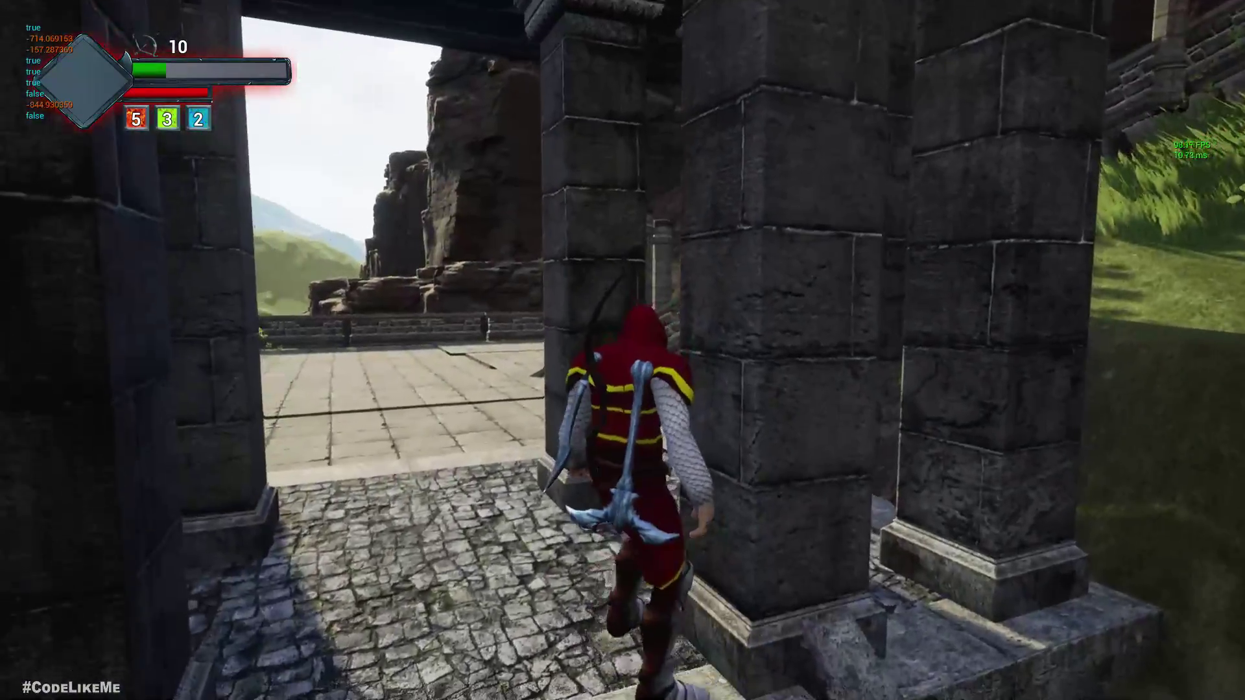
pyautogui.press('s')
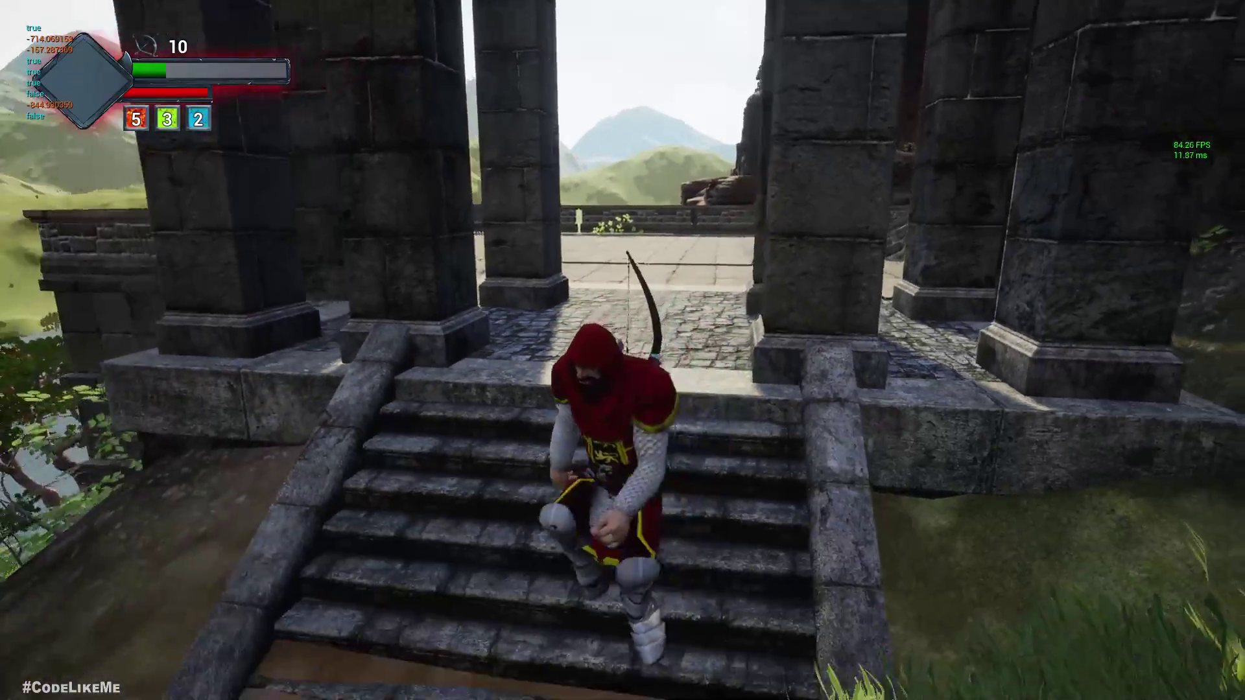
pyautogui.press('a')
pyautogui.press('w')
pyautogui.press('d')
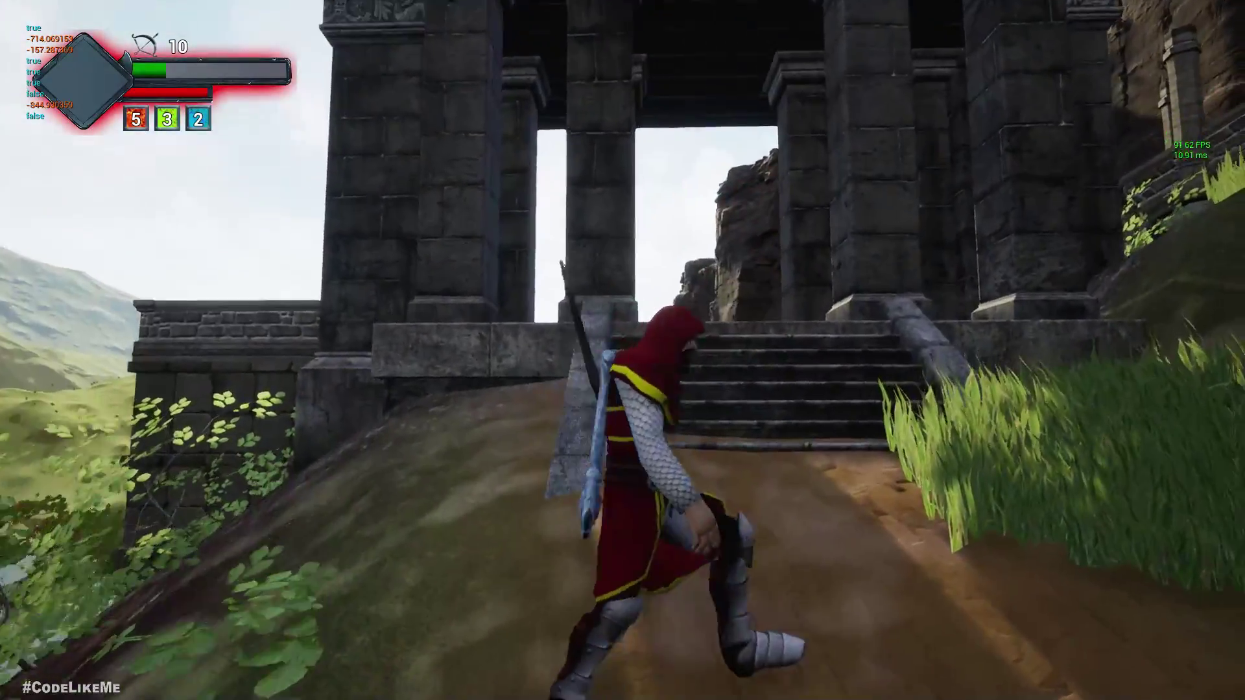
pyautogui.press('s')
pyautogui.press('Escape')
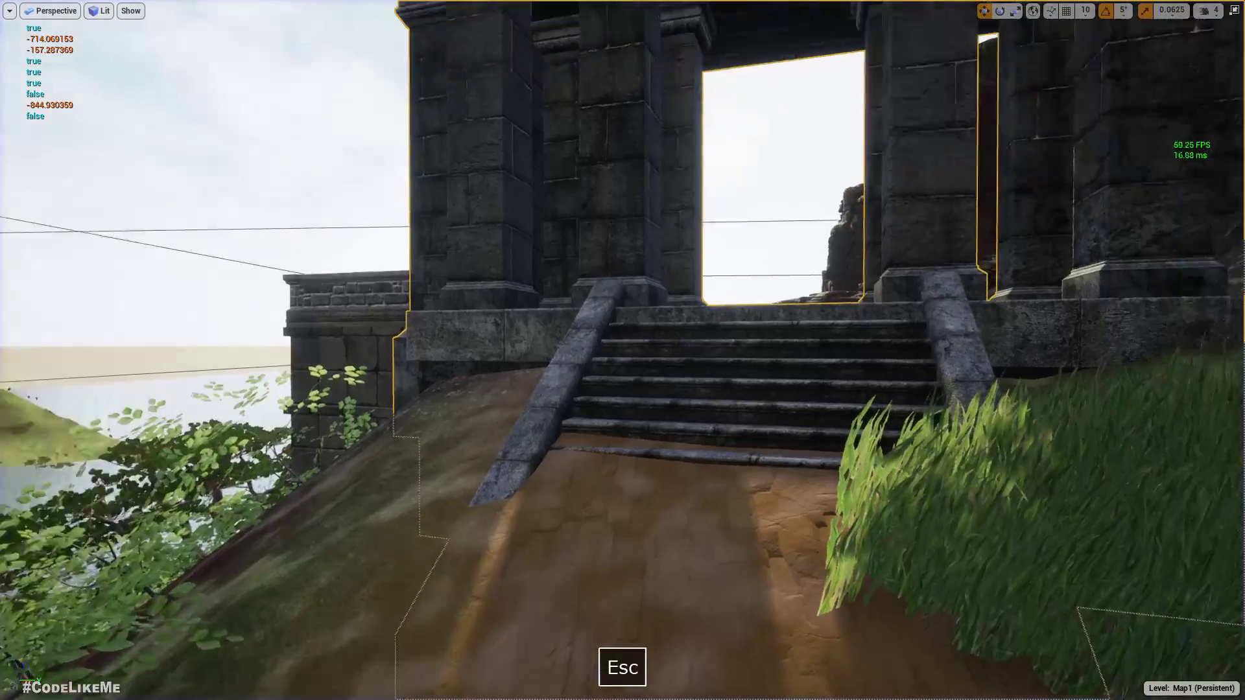
pyautogui.press('q')
pyautogui.press('d')
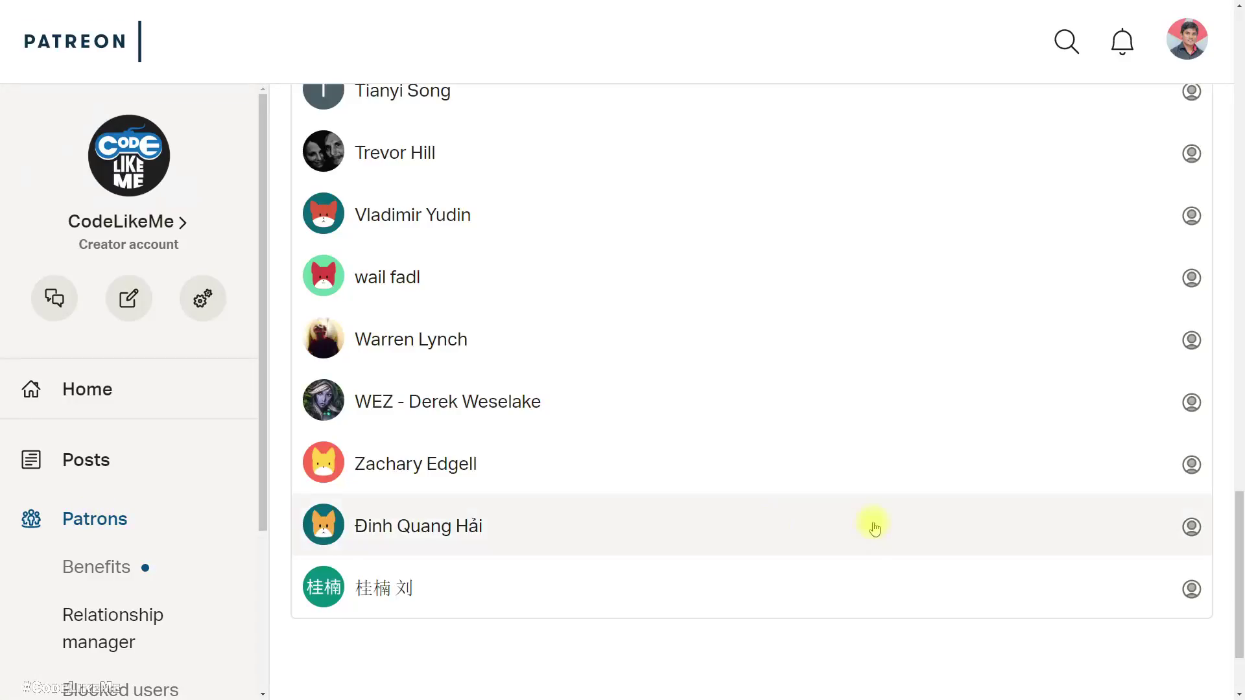
# Switch to Patreon and look through the pages of the active, paid patrons list
pyautogui.scroll(-2, 872, 523)
pyautogui.scroll(20, 861, 525)
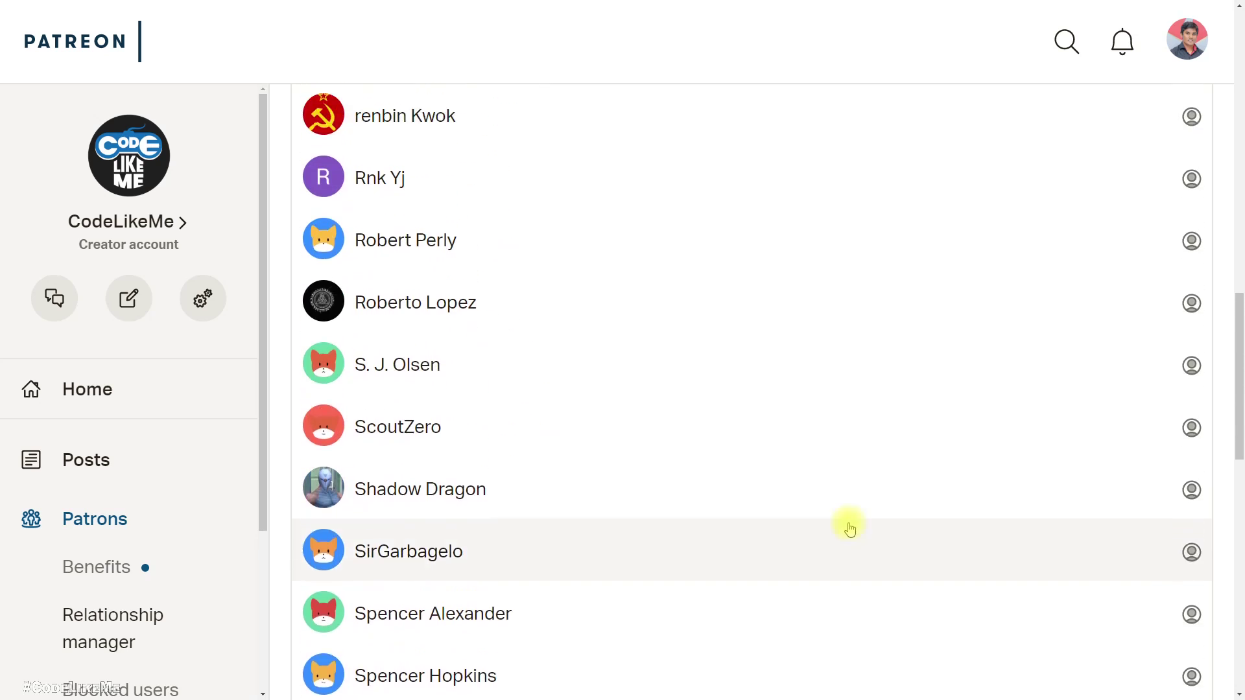
pyautogui.scroll(-20, 832, 522)
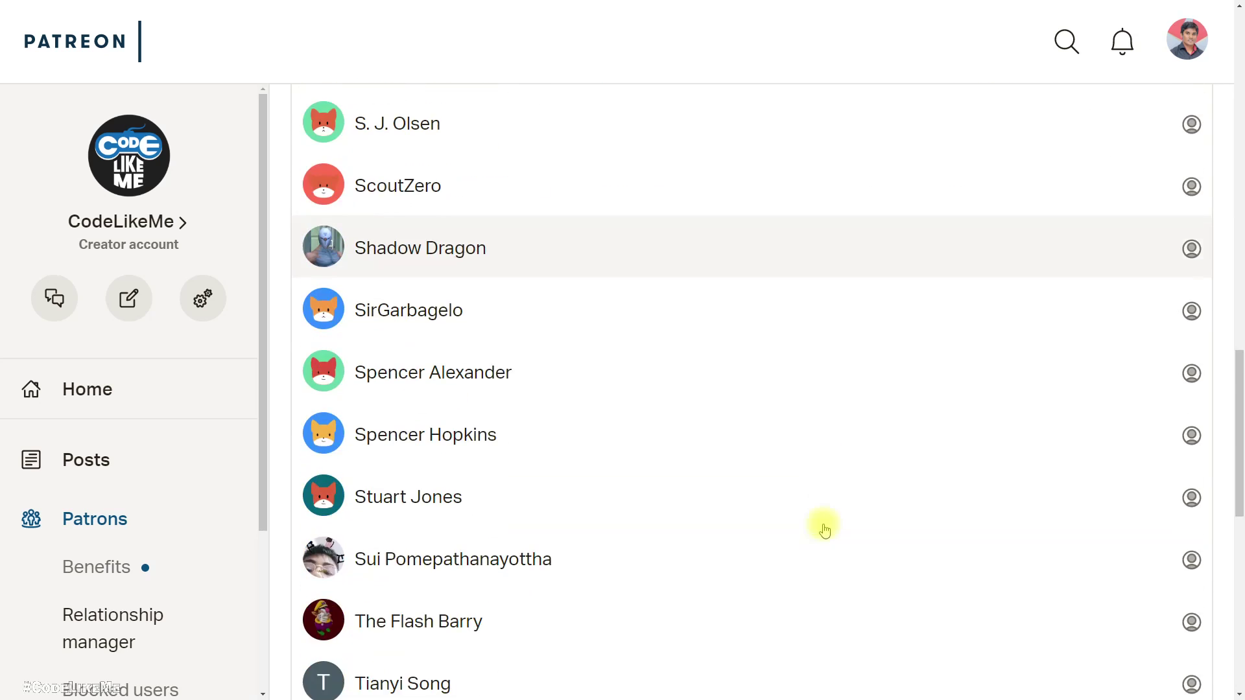
pyautogui.click(724, 605)
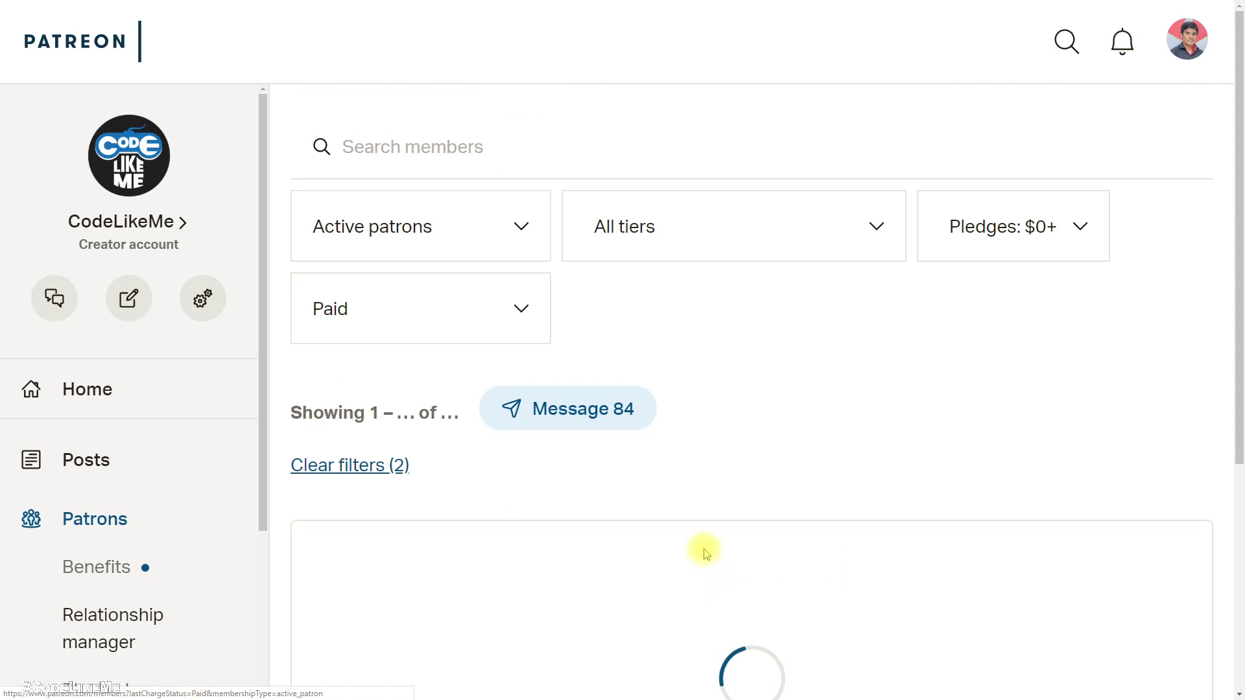
pyautogui.scroll(-7, 703, 545)
pyautogui.scroll(-20, 703, 544)
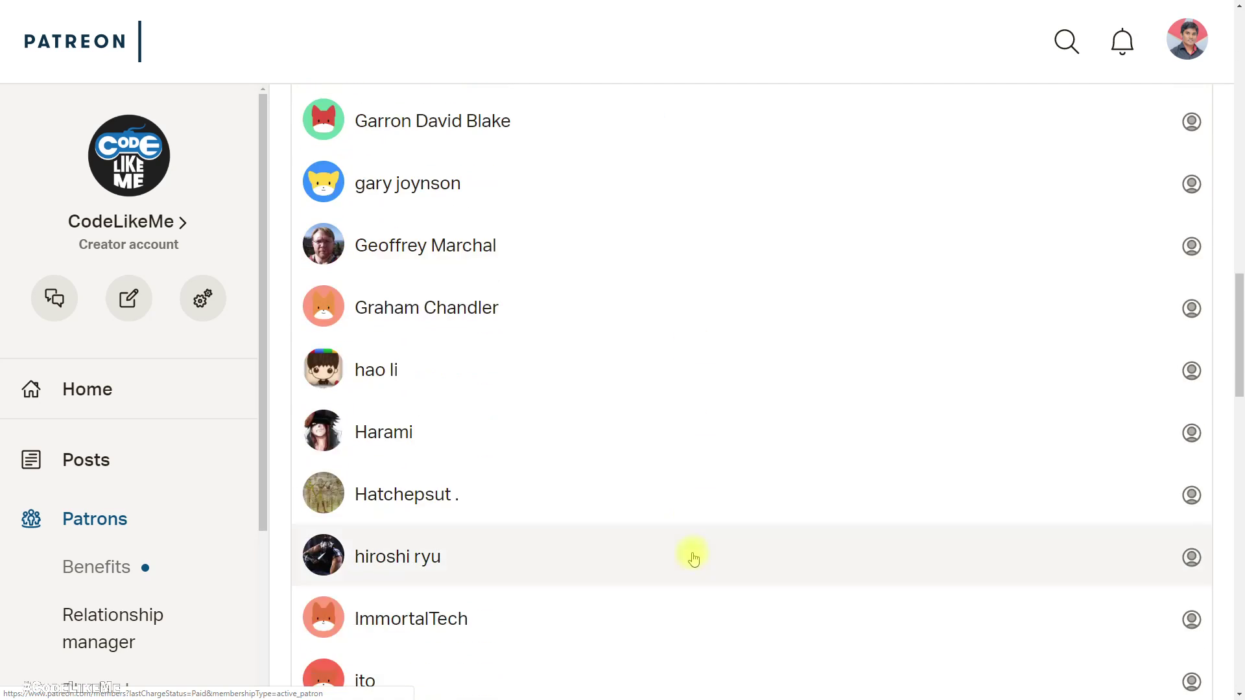
pyautogui.scroll(-8, 697, 559)
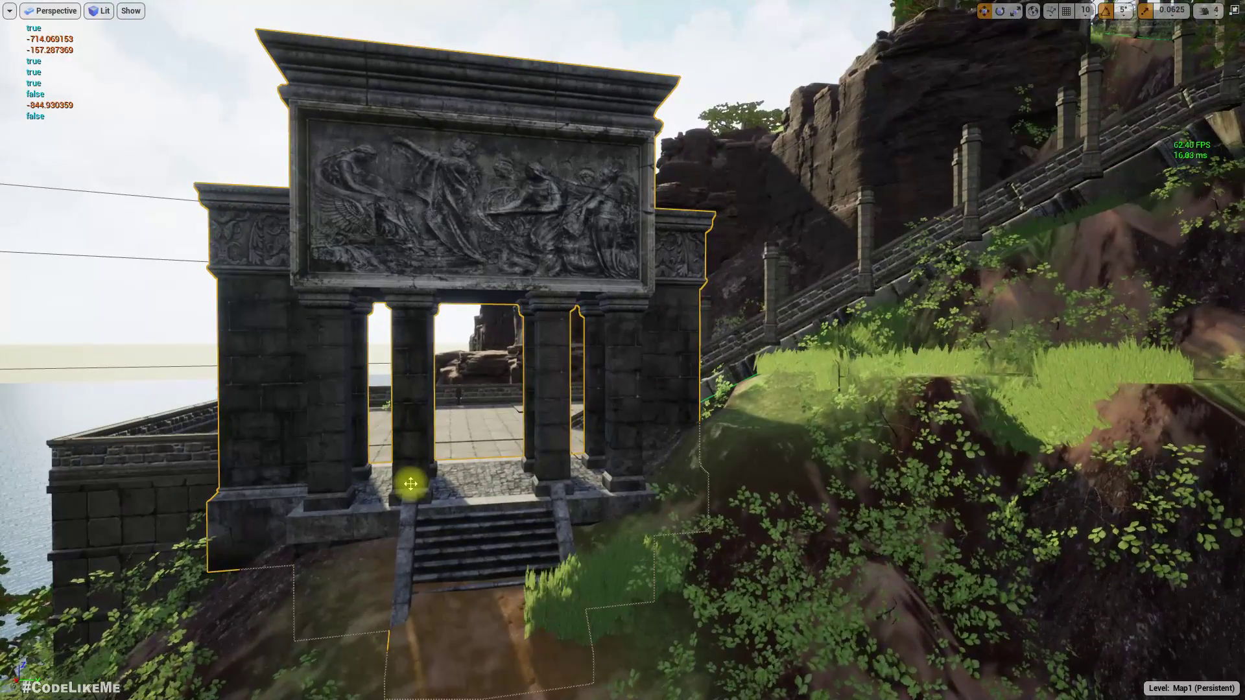
# Return to the Unreal editor, leave the full-screen viewport and examine the simple collision of the SM_Entrance mesh around its columns and stairs
pyautogui.press('F11')
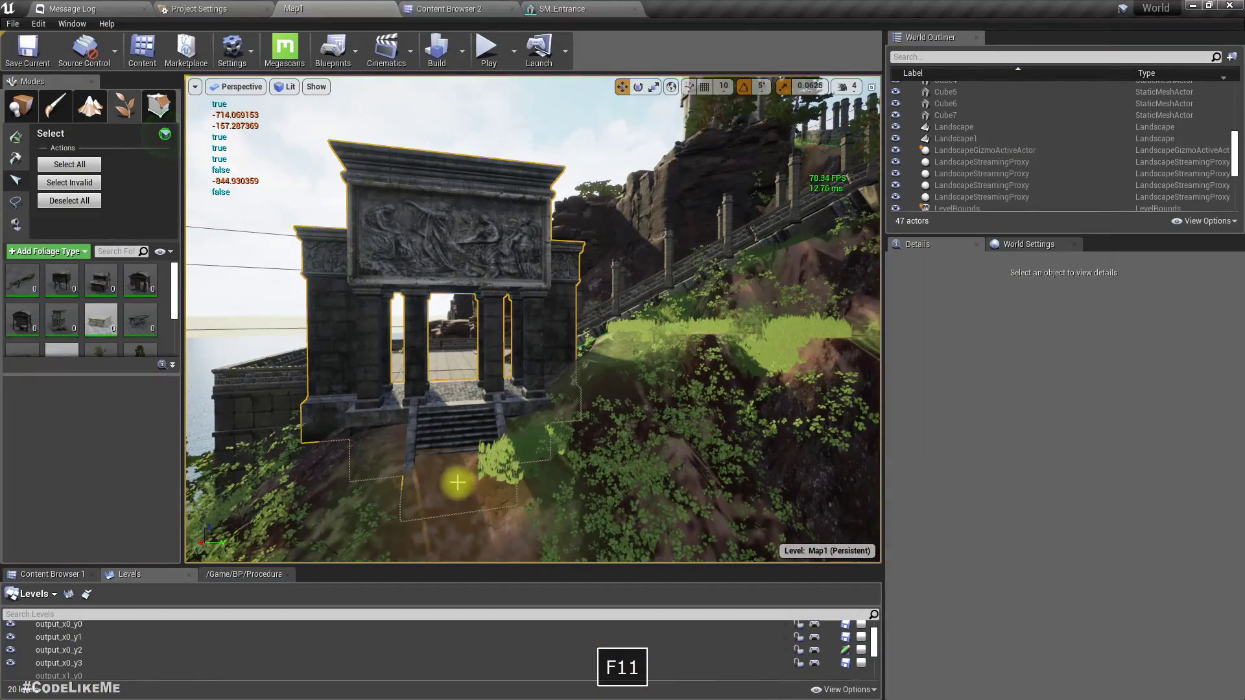
pyautogui.click(562, 8)
pyautogui.press('s')
pyautogui.moveTo(428, 452); pyautogui.dragTo(804, 478, button='right')
pyautogui.press('a')
pyautogui.press('w')
pyautogui.press('a')
pyautogui.press('d')
pyautogui.press('a')
pyautogui.press('s')
pyautogui.press('d')
pyautogui.moveTo(343, 570); pyautogui.dragTo(429, 447)
# Check the collision display options and remove all existing simplified collision from the SM_Entrance mesh
pyautogui.click(178, 24)
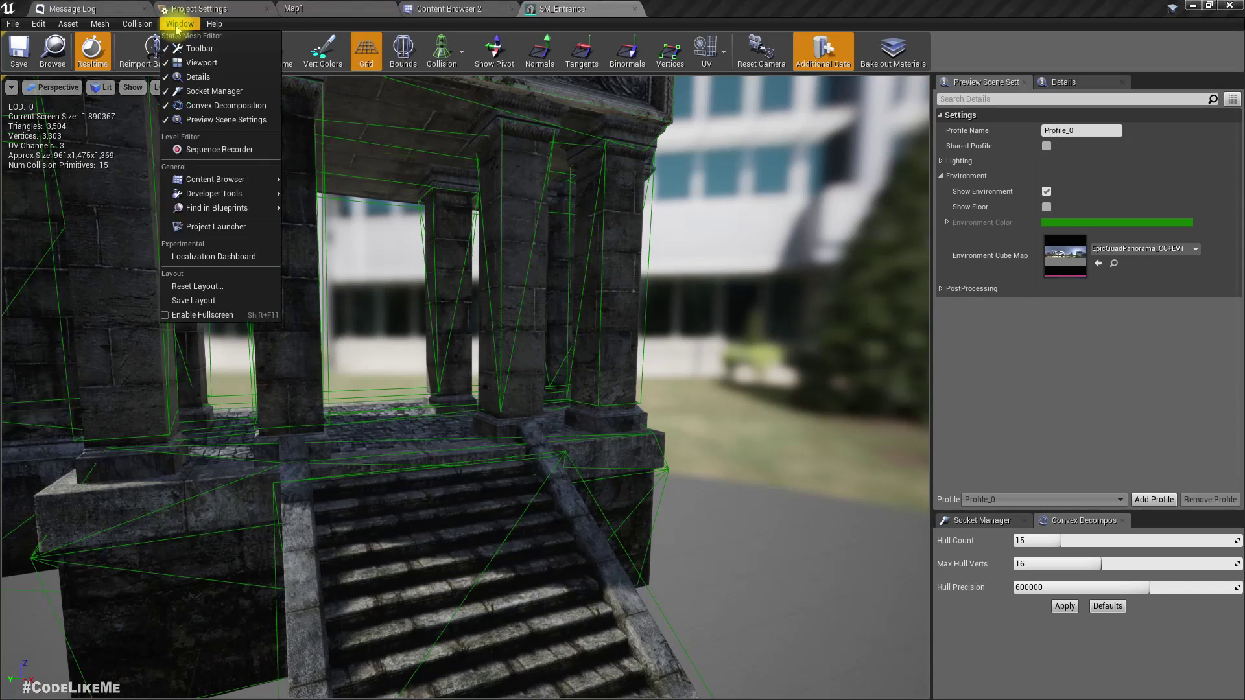
pyautogui.click(444, 47)
pyautogui.click(461, 52)
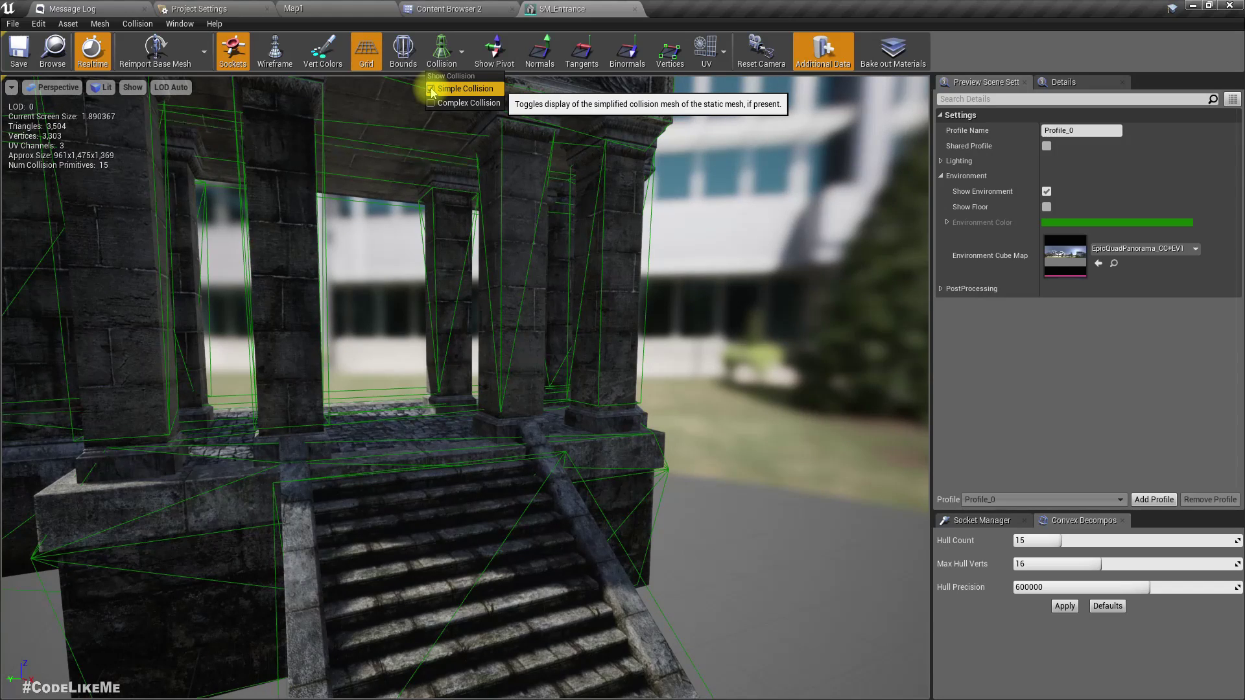
pyautogui.click(137, 24)
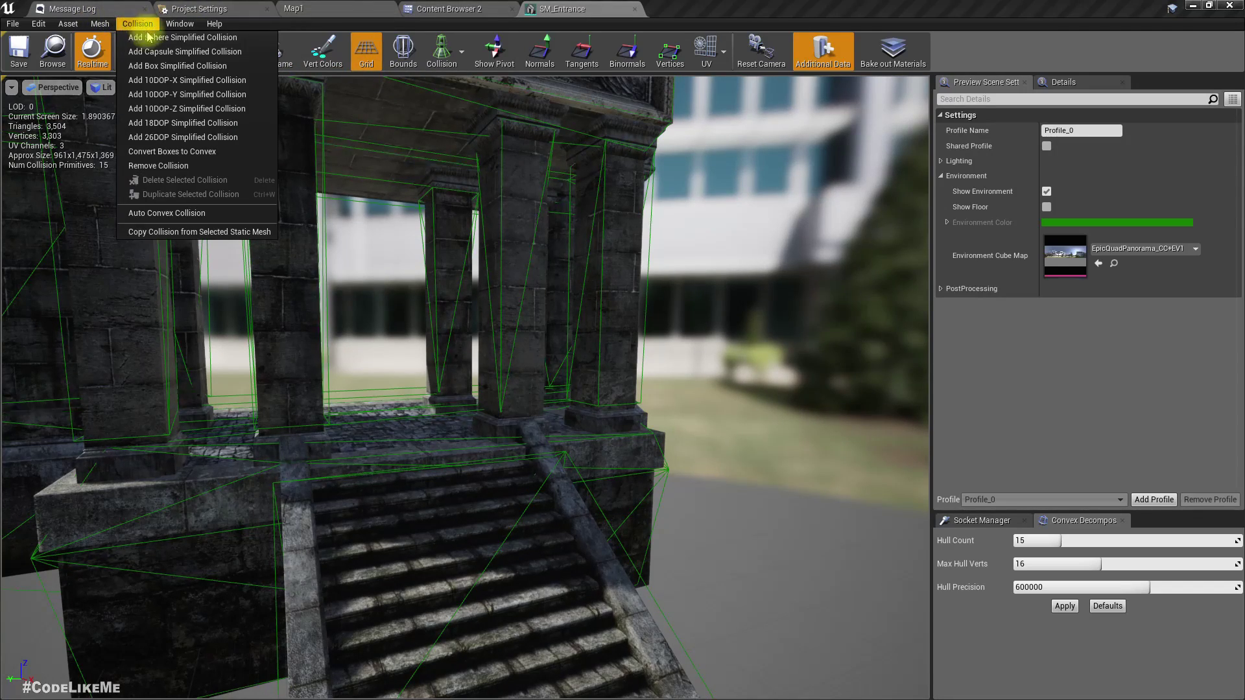
pyautogui.click(181, 170)
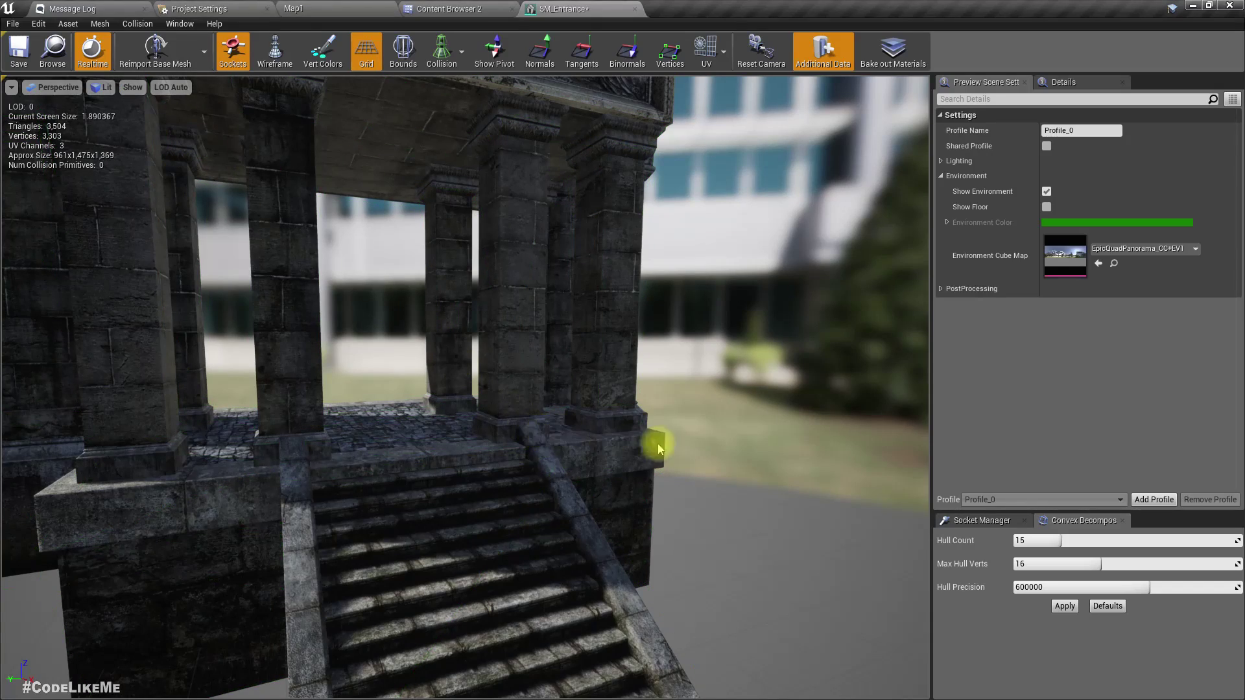
# Display the complex collision of the SM_Entrance mesh and examine its outlines on the columns, floor and stairs
pyautogui.moveTo(612, 423); pyautogui.dragTo(634, 439)
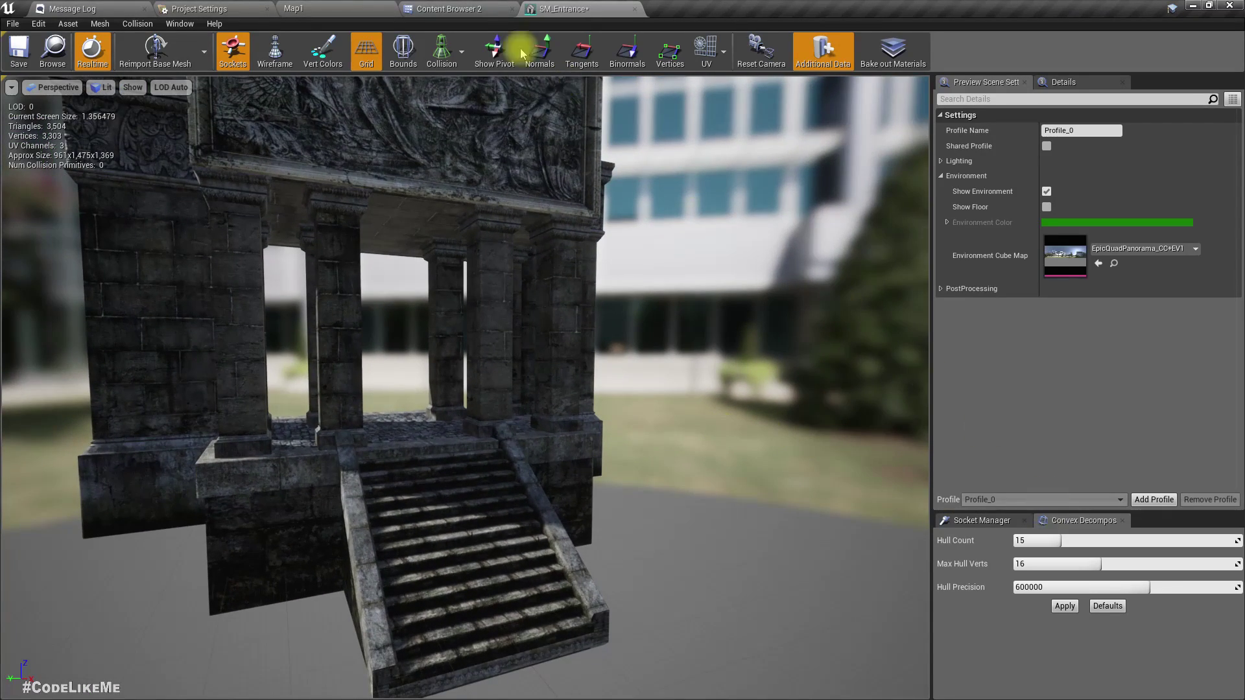
pyautogui.click(459, 53)
pyautogui.click(433, 102)
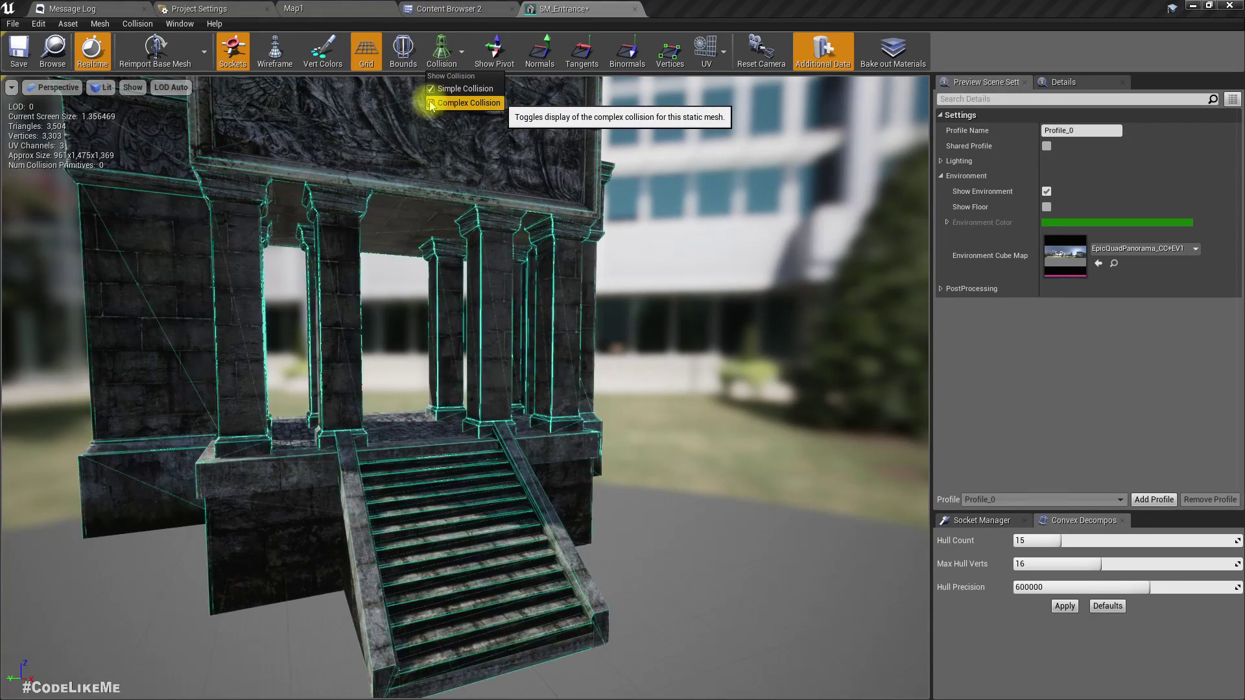
pyautogui.moveTo(575, 348); pyautogui.dragTo(1141, 350)
pyautogui.moveTo(674, 363); pyautogui.dragTo(389, 372)
pyautogui.press('s')
pyautogui.moveTo(389, 373); pyautogui.dragTo(466, 311, button='right')
pyautogui.moveTo(881, 363); pyautogui.dragTo(603, 328)
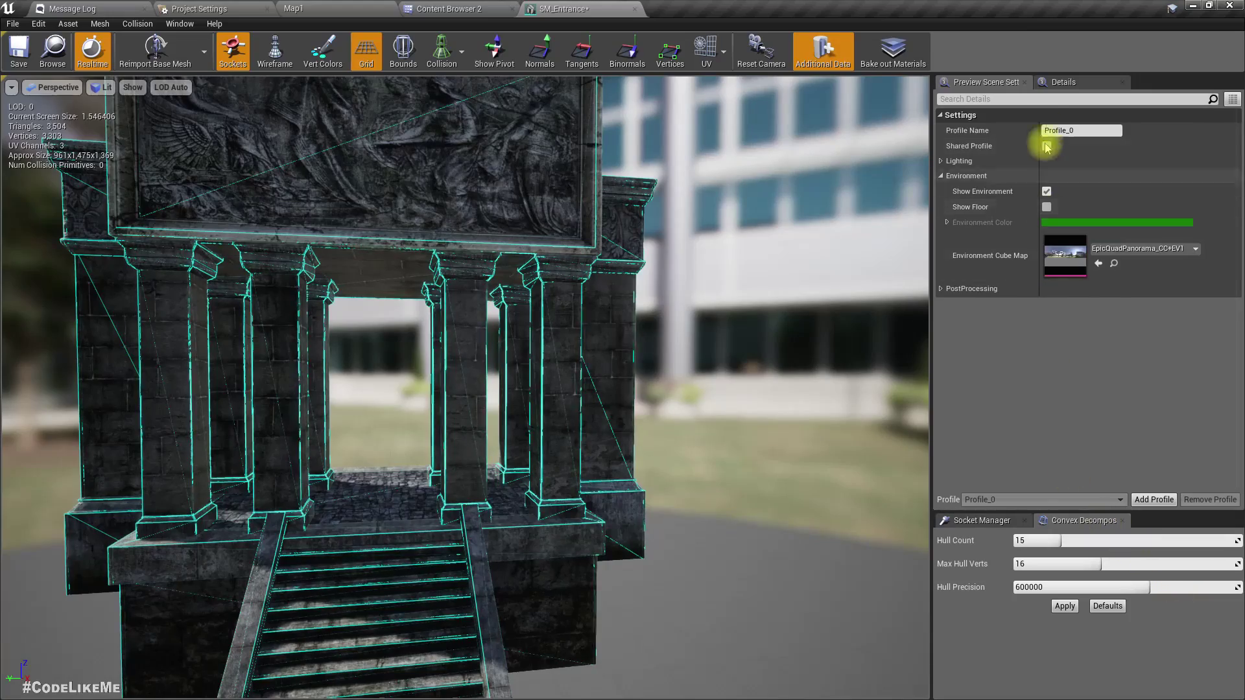
# Set the mesh's Collision Complexity to Use Complex Collision As Simple and save the SM_Entrance asset
pyautogui.click(1062, 82)
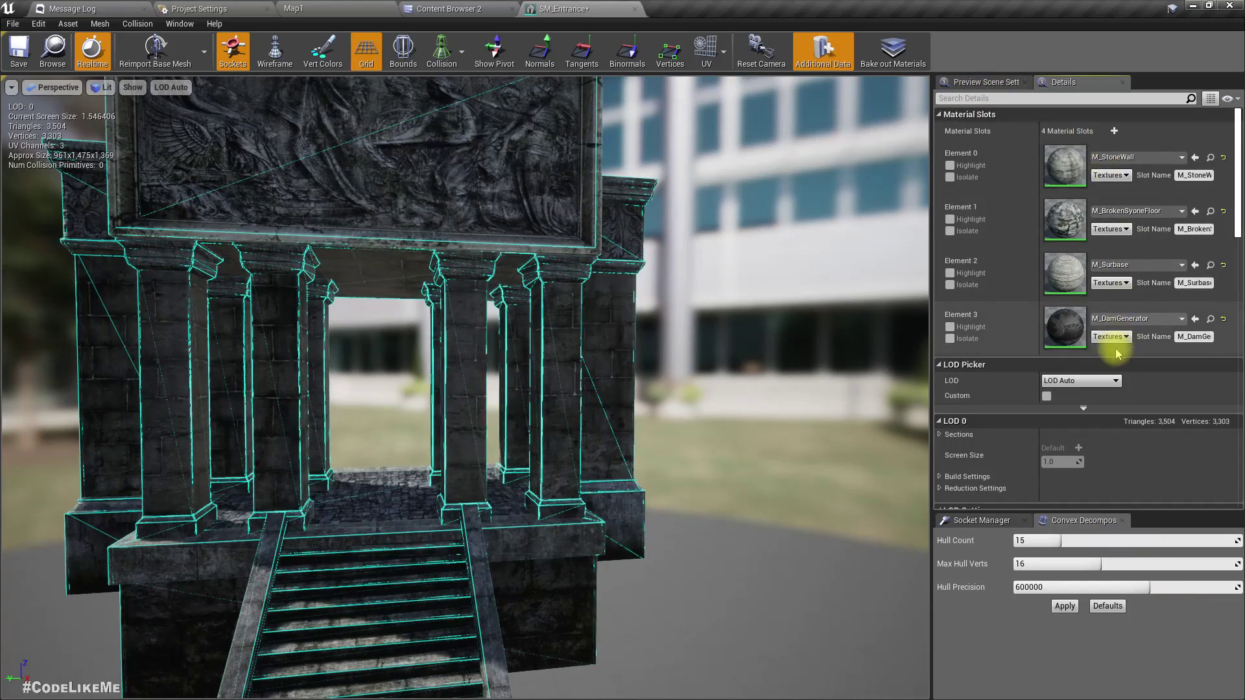
pyautogui.scroll(-5, 1114, 350)
pyautogui.scroll(-8, 1116, 357)
pyautogui.moveTo(834, 373)
pyautogui.mouseDown(button='right')
pyautogui.moveTo(831, 324)
pyautogui.moveTo(831, 368)
pyautogui.mouseUp(button='right')
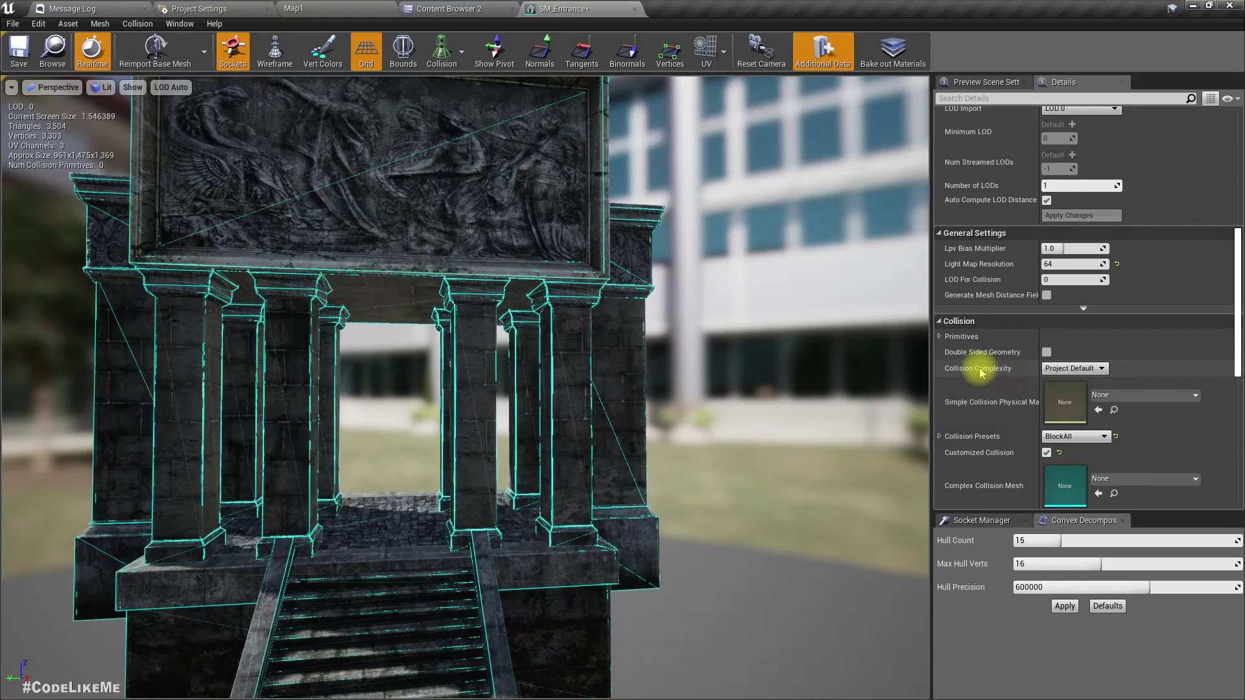
pyautogui.click(1051, 370)
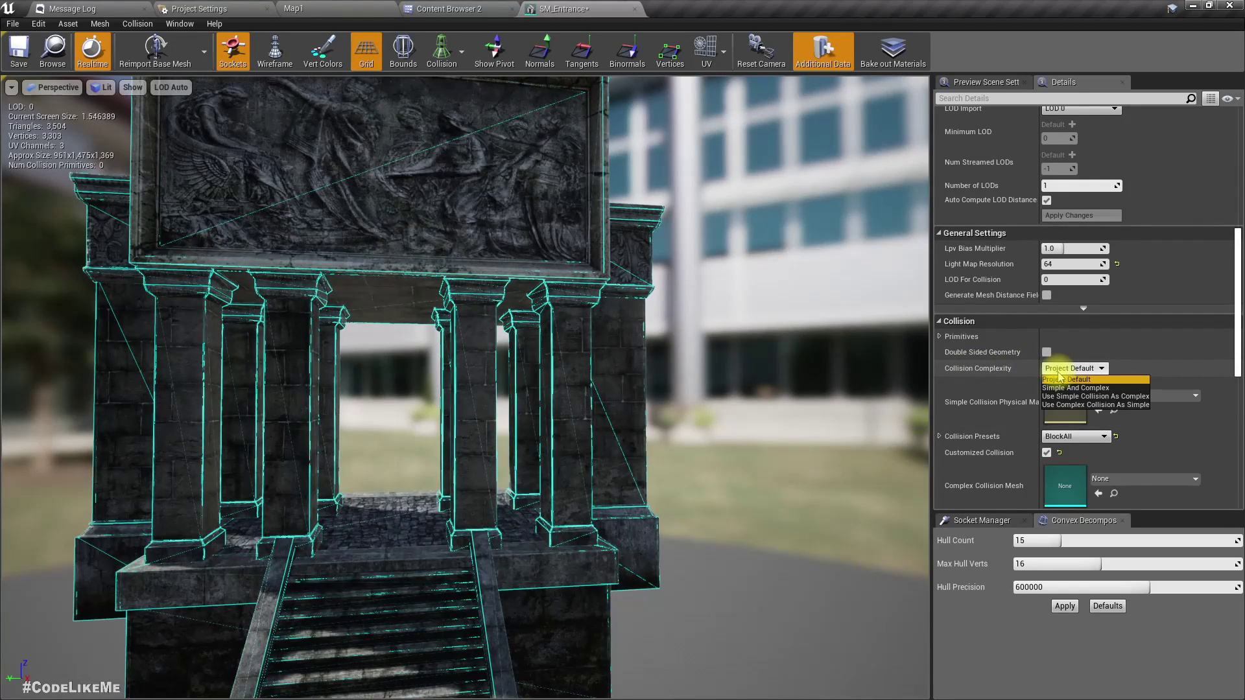
pyautogui.click(1067, 405)
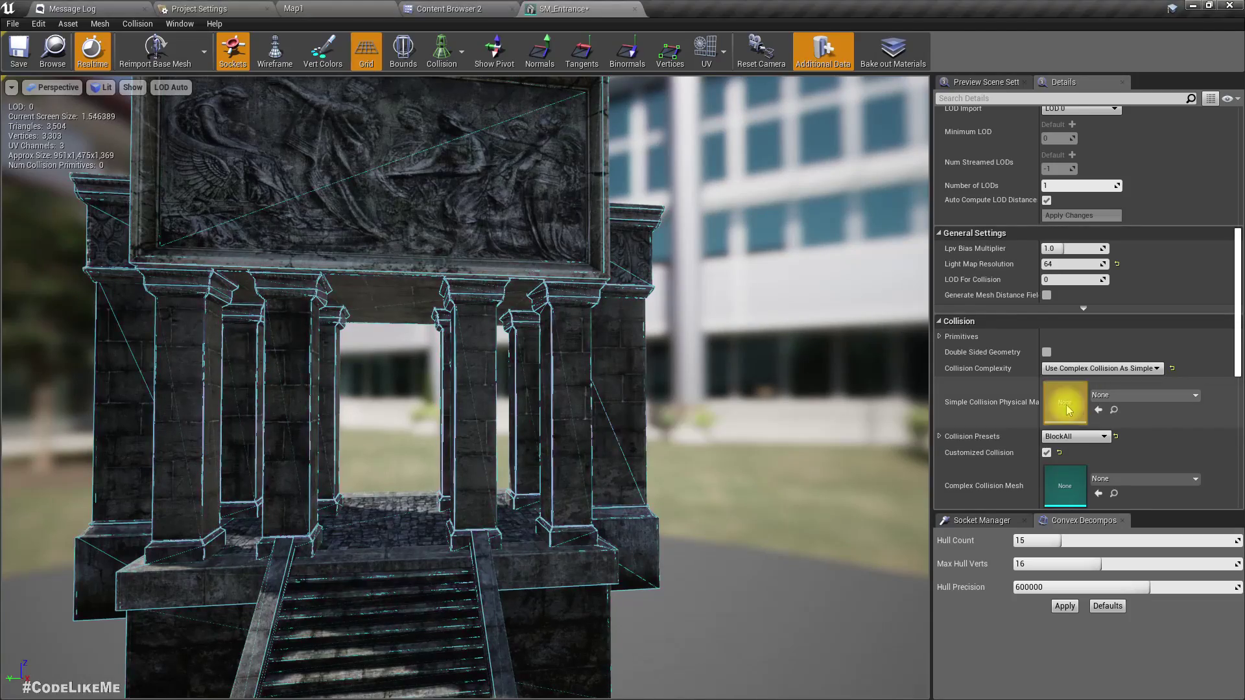
pyautogui.click(29, 59)
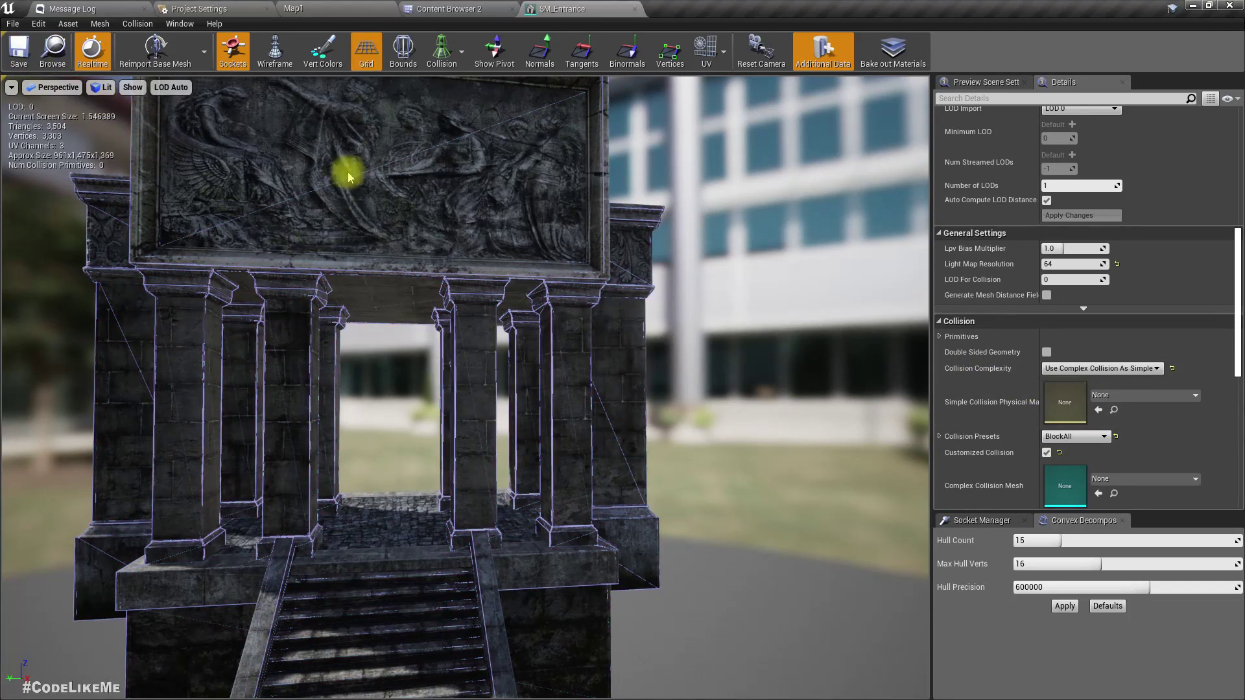
# Return to the Map1 level, frame the foot of the entrance stairs and start a play session
pyautogui.click(305, 9)
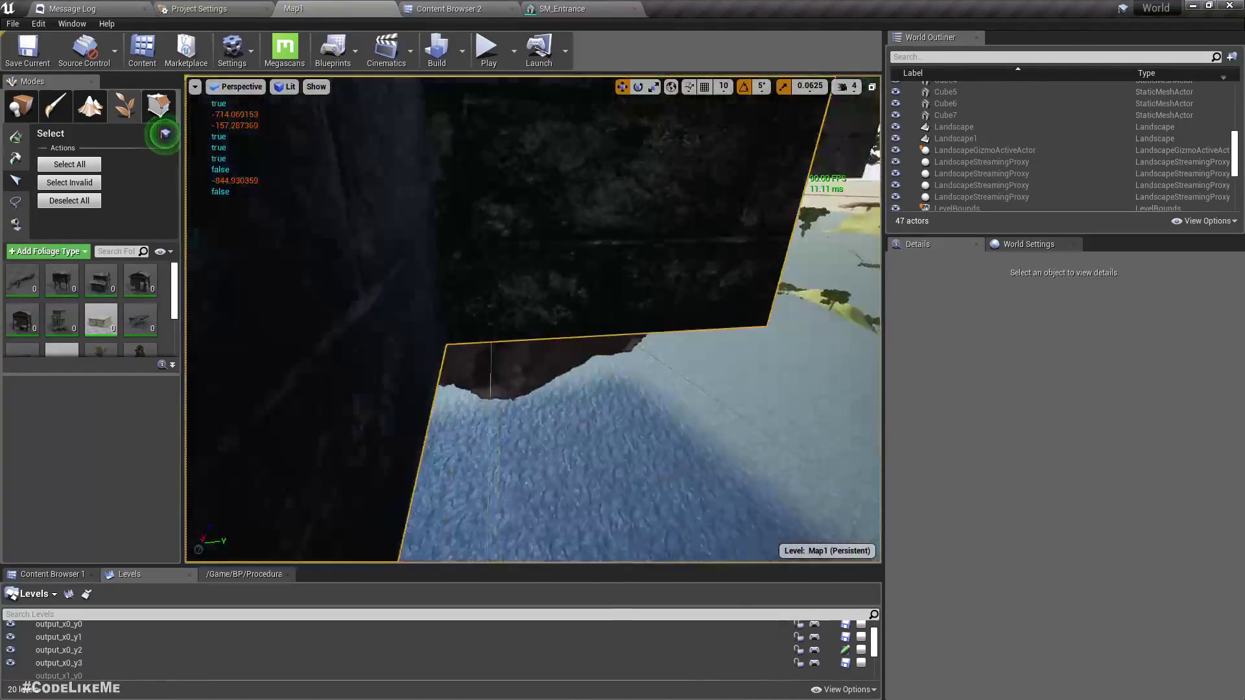
pyautogui.moveTo(533, 319)
pyautogui.mouseDown(button='right')
pyautogui.moveTo(551, 311)
pyautogui.moveTo(551, 330)
pyautogui.moveTo(545, 304)
pyautogui.mouseUp(button='right')
pyautogui.press('s')
pyautogui.press('w')
pyautogui.scroll(-8, 433, 134)
pyautogui.moveTo(434, 132); pyautogui.dragTo(461, 86, button='right')
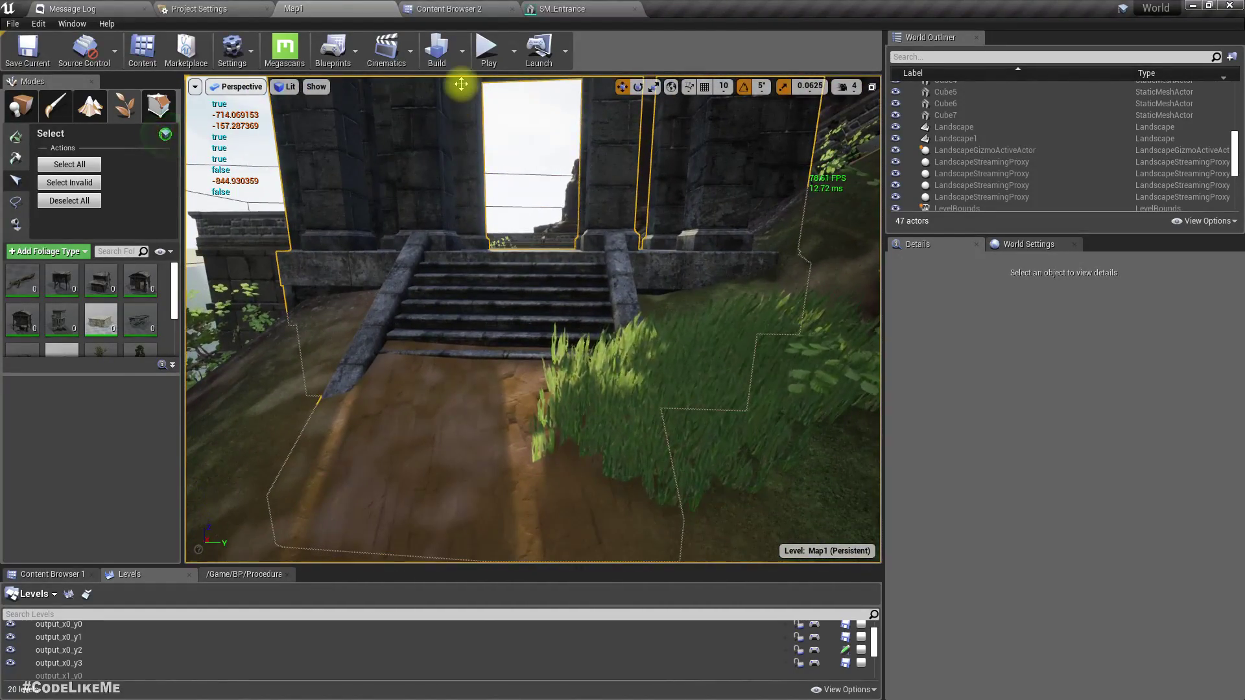
pyautogui.hotkey('alt', 'p')
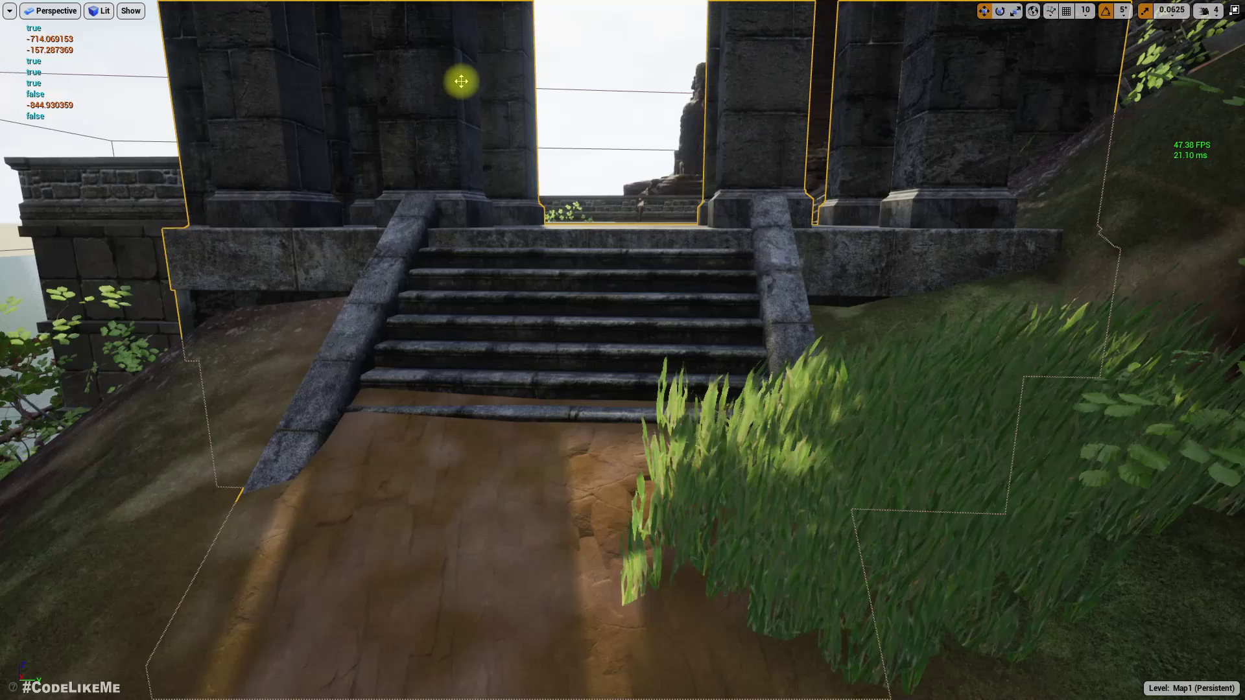
# Run and jump the character on the entrance stairs and beside their side walls to retest collision, and end the play session
pyautogui.press('w')
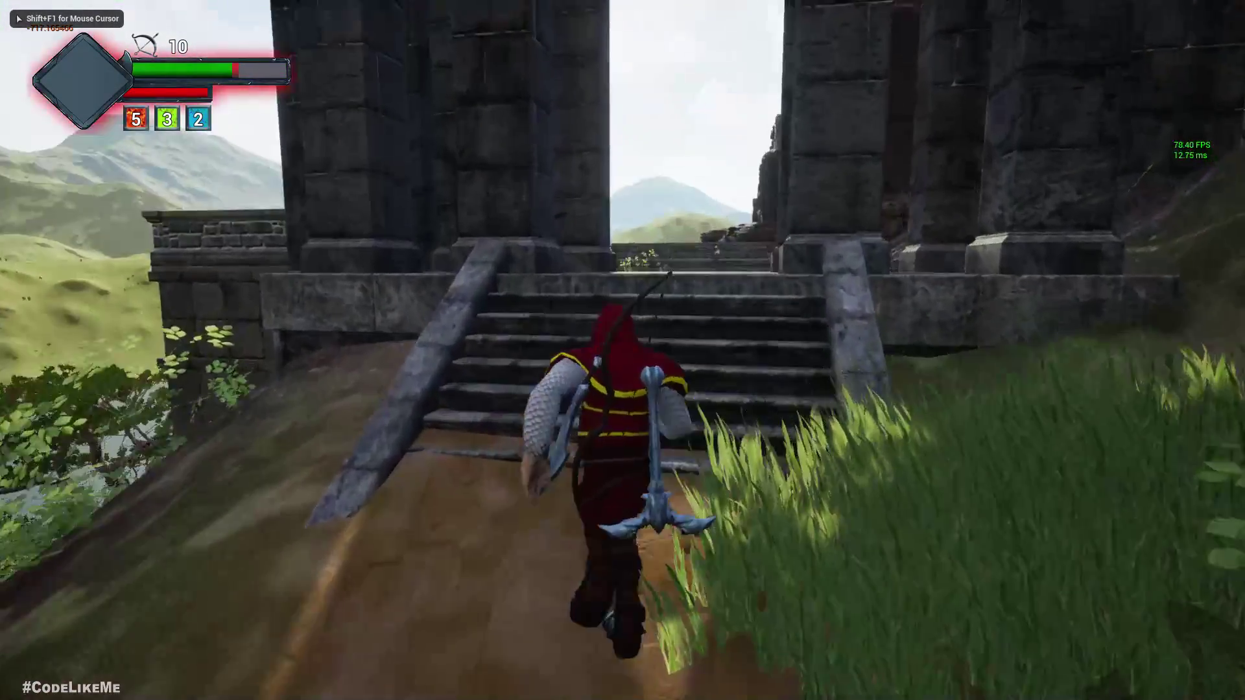
pyautogui.press('space')
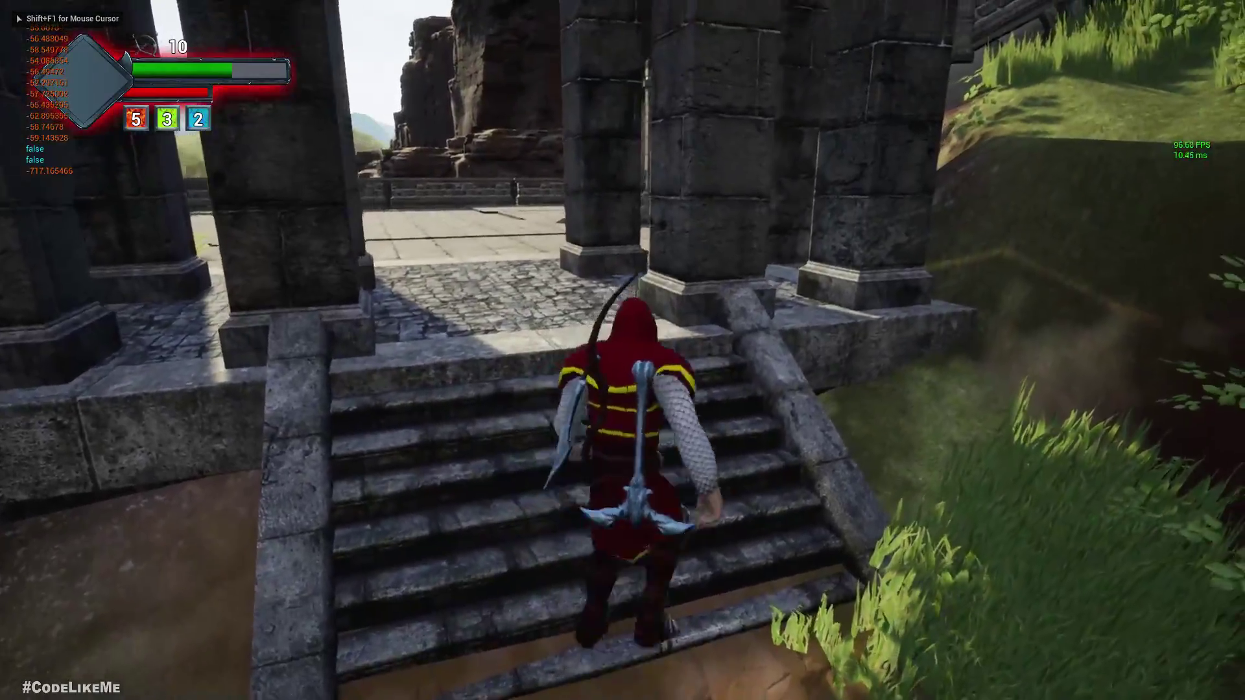
pyautogui.press('space')
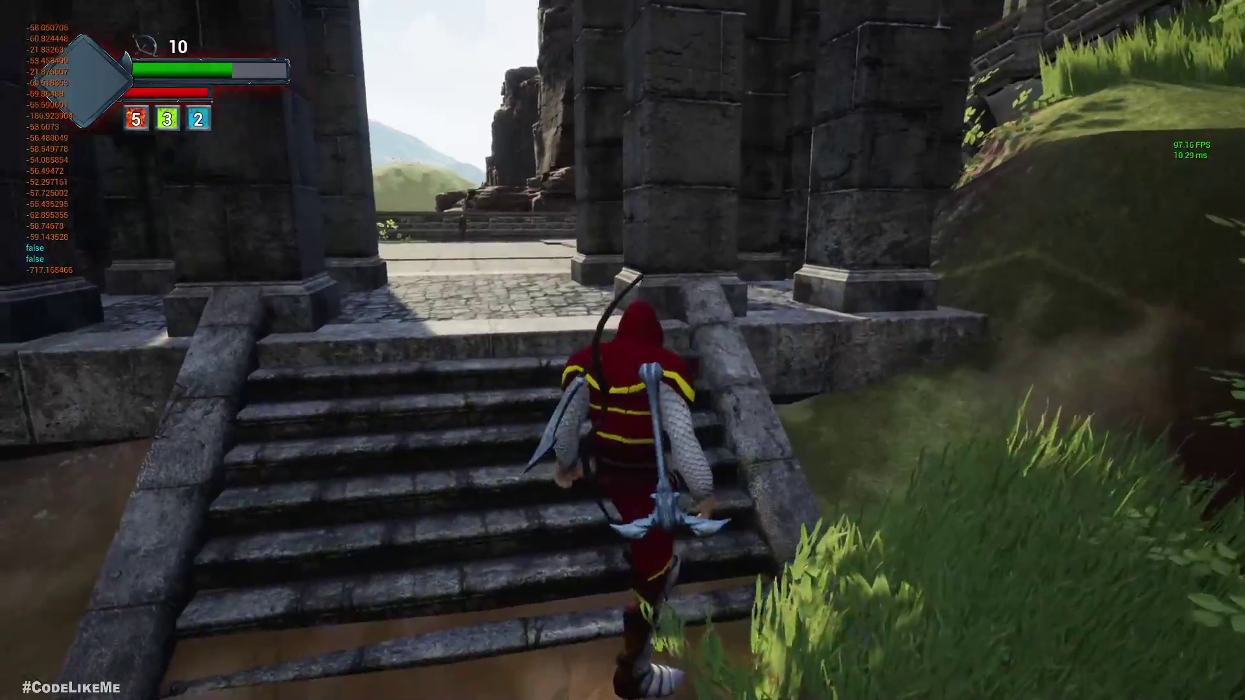
pyautogui.press('space')
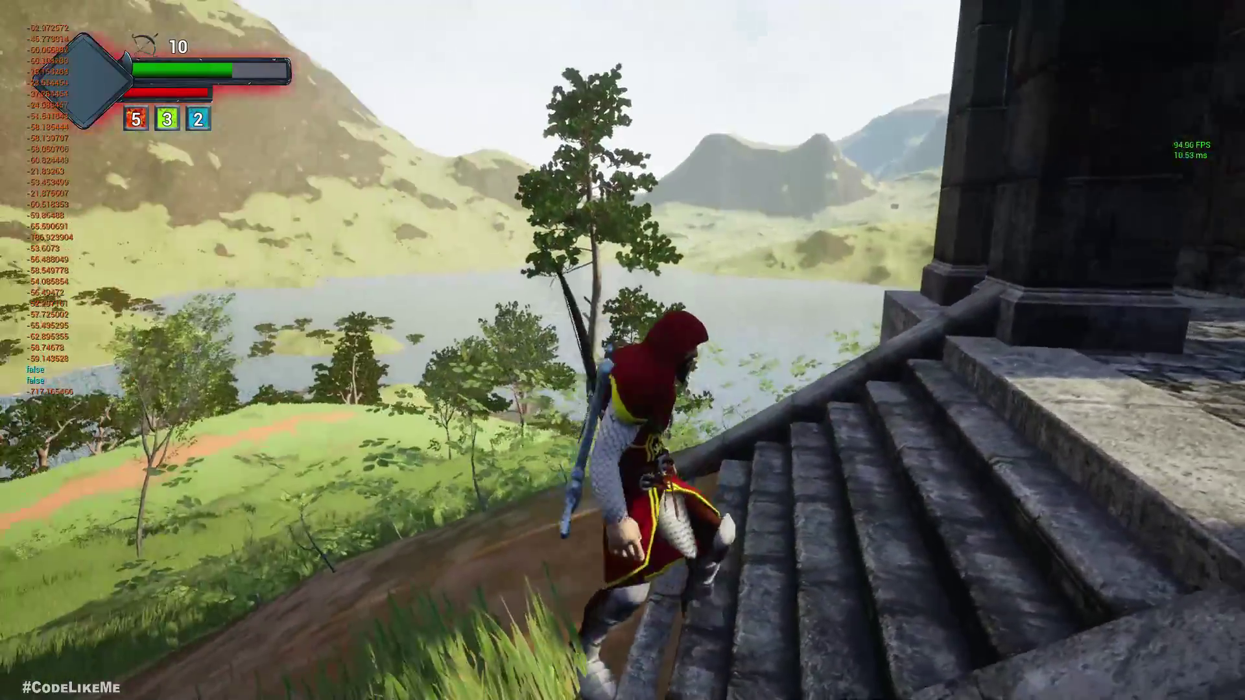
pyautogui.press('a')
pyautogui.press('s')
pyautogui.press('w')
pyautogui.press('space')
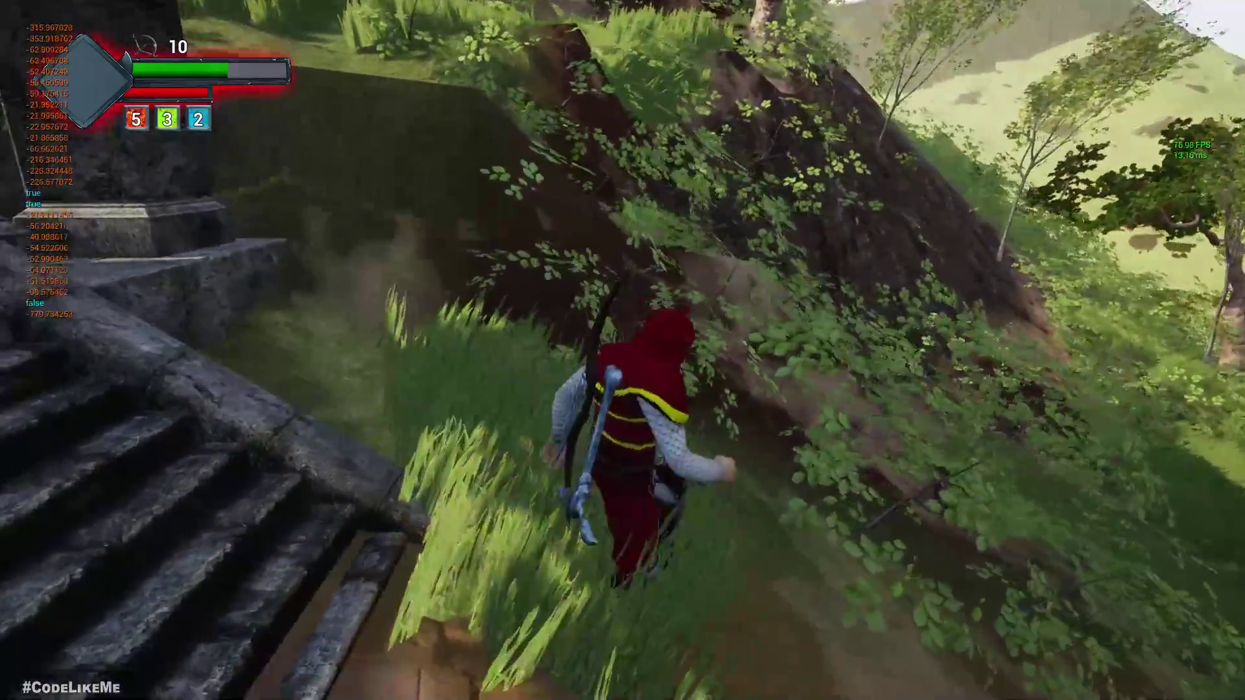
pyautogui.press('space')
pyautogui.press('Escape')
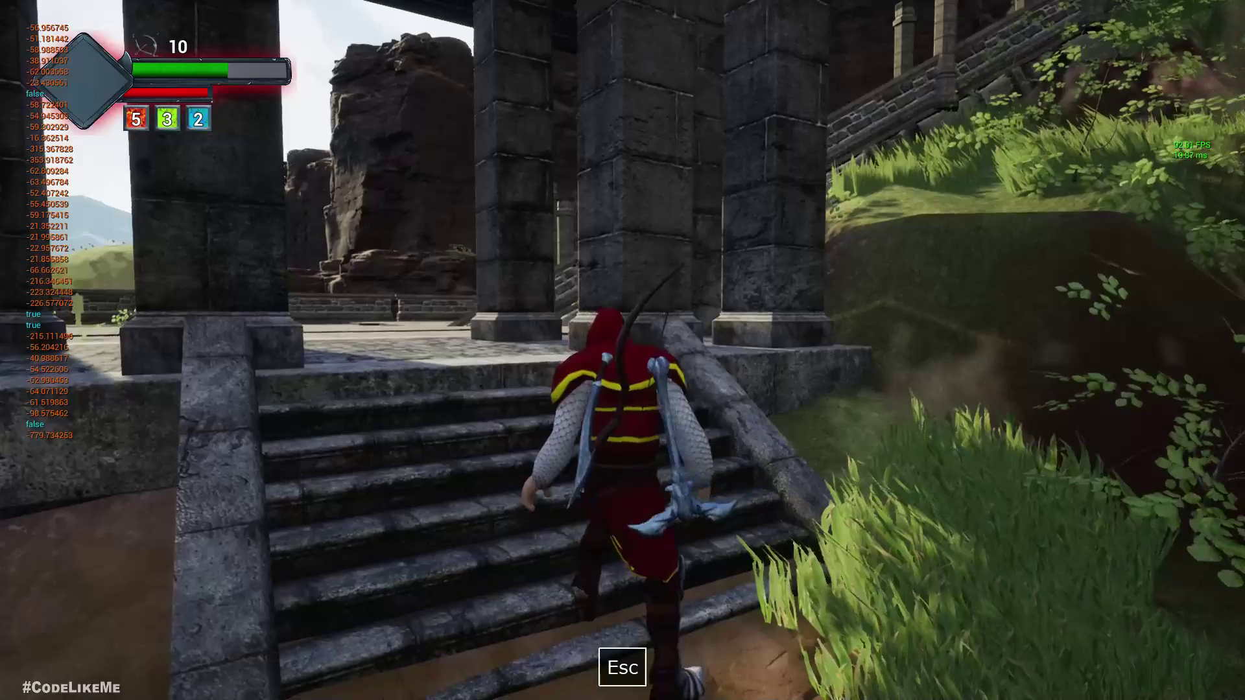
# Examine the entrance and its platform in the level from above, and reopen the SM_Entrance mesh to inspect its collision
pyautogui.moveTo(22, 137); pyautogui.dragTo(3, 140, button='right')
pyautogui.press('s')
pyautogui.press('a')
pyautogui.moveTo(512, 350); pyautogui.dragTo(567, 367, button='right')
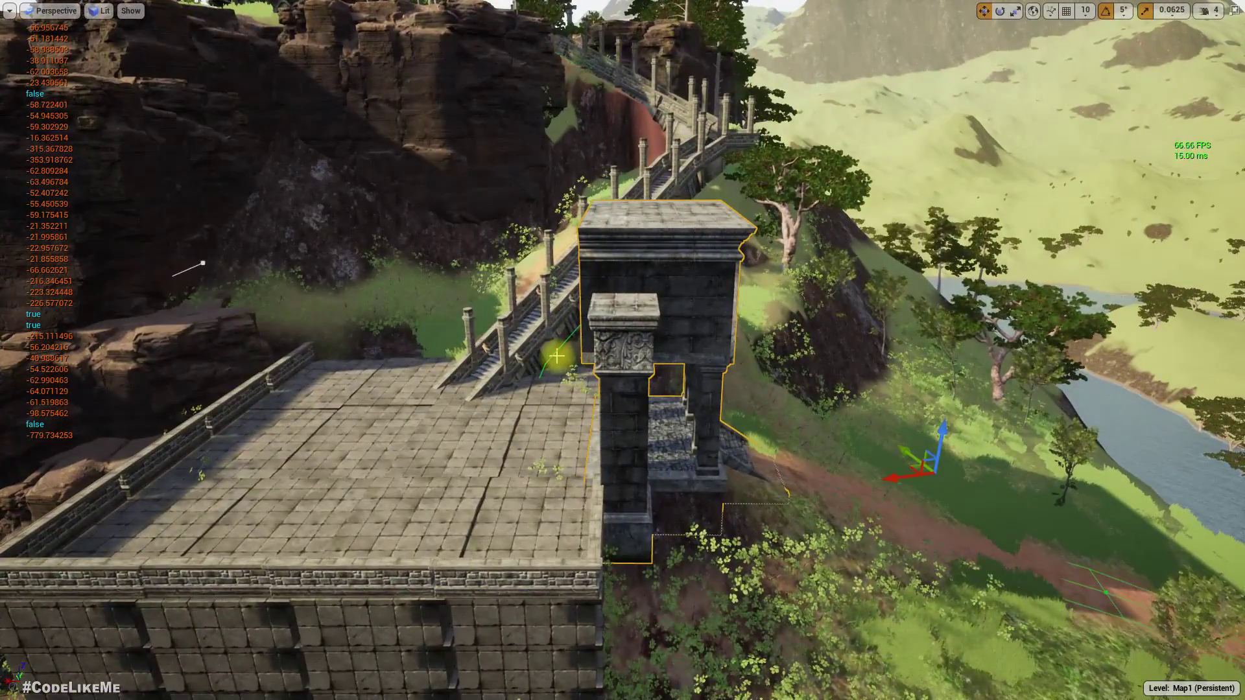
pyautogui.press('F11')
pyautogui.click(538, 9)
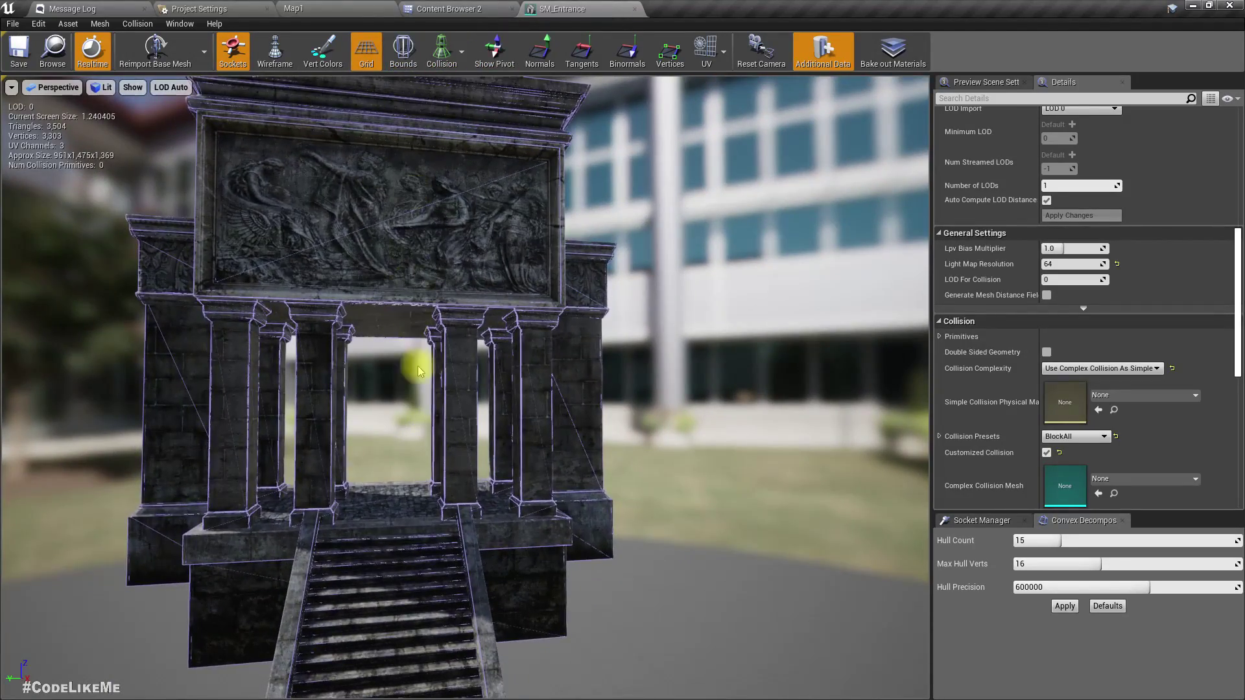
pyautogui.moveTo(464, 311); pyautogui.dragTo(516, 314, button='right')
pyautogui.press('a')
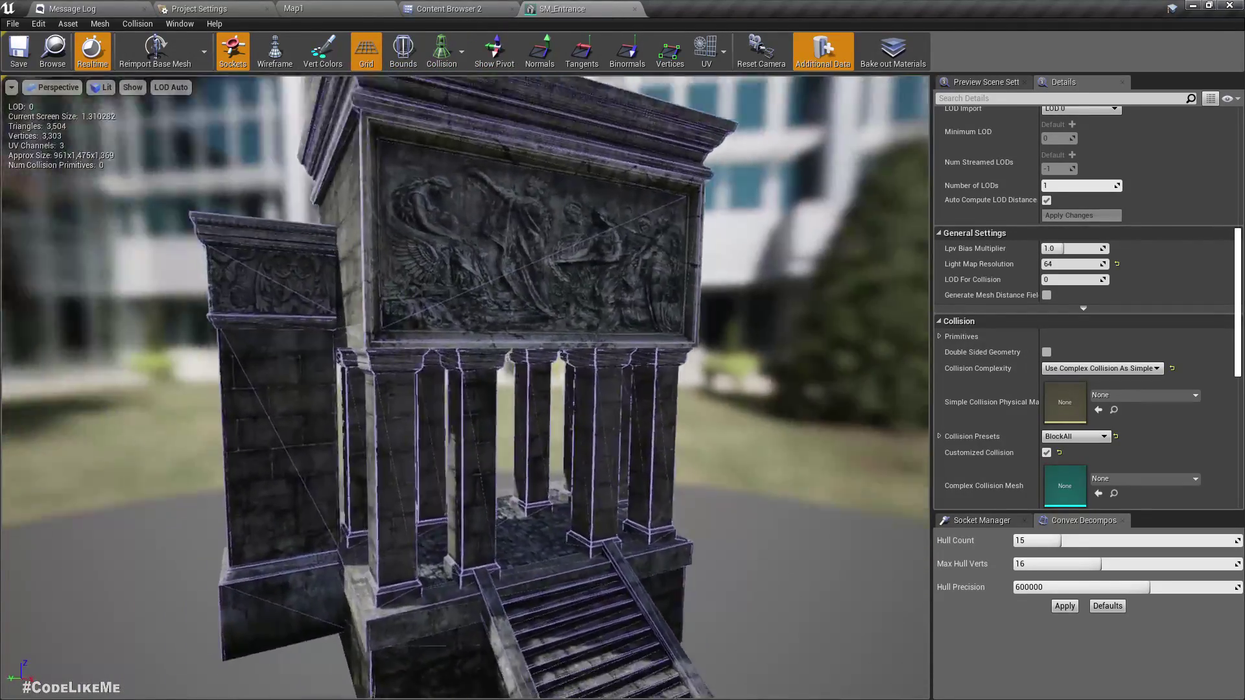
# Examine the collision wireframe around the SM_Entrance columns, stair side walls and rear wall
pyautogui.moveTo(363, 363); pyautogui.dragTo(422, 352)
pyautogui.moveTo(575, 428); pyautogui.dragTo(557, 402)
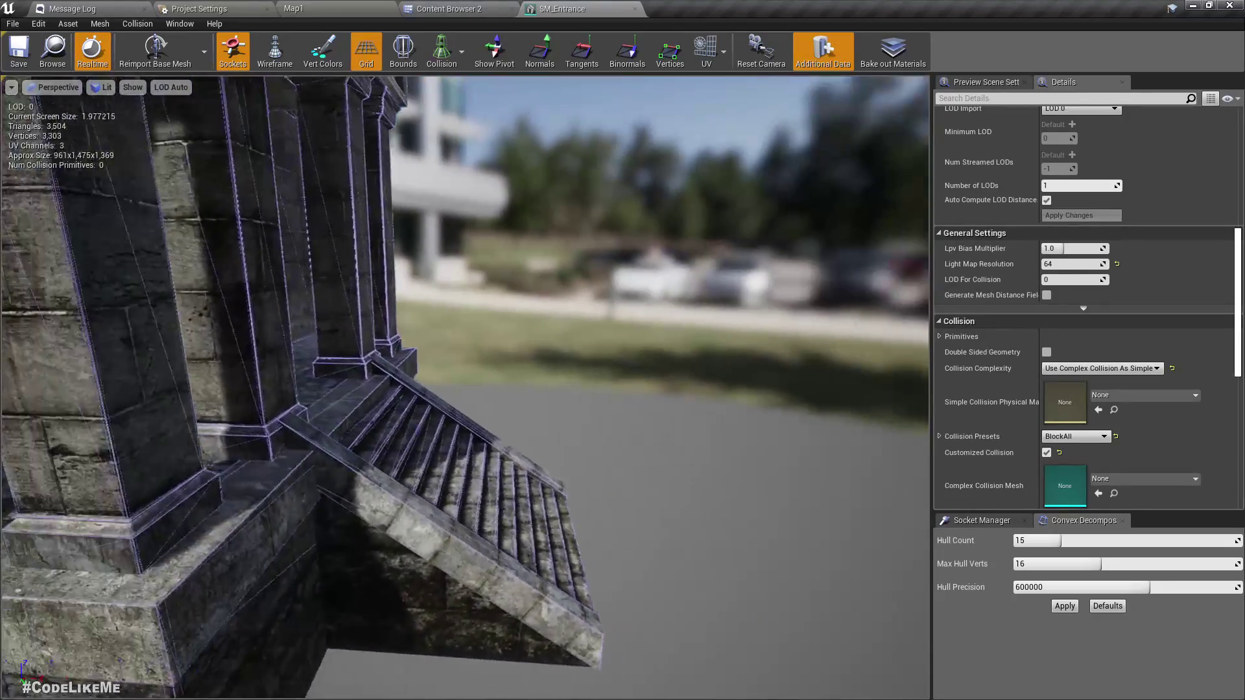
pyautogui.press('s')
pyautogui.moveTo(557, 402); pyautogui.dragTo(431, 366, button='right')
pyautogui.press('a')
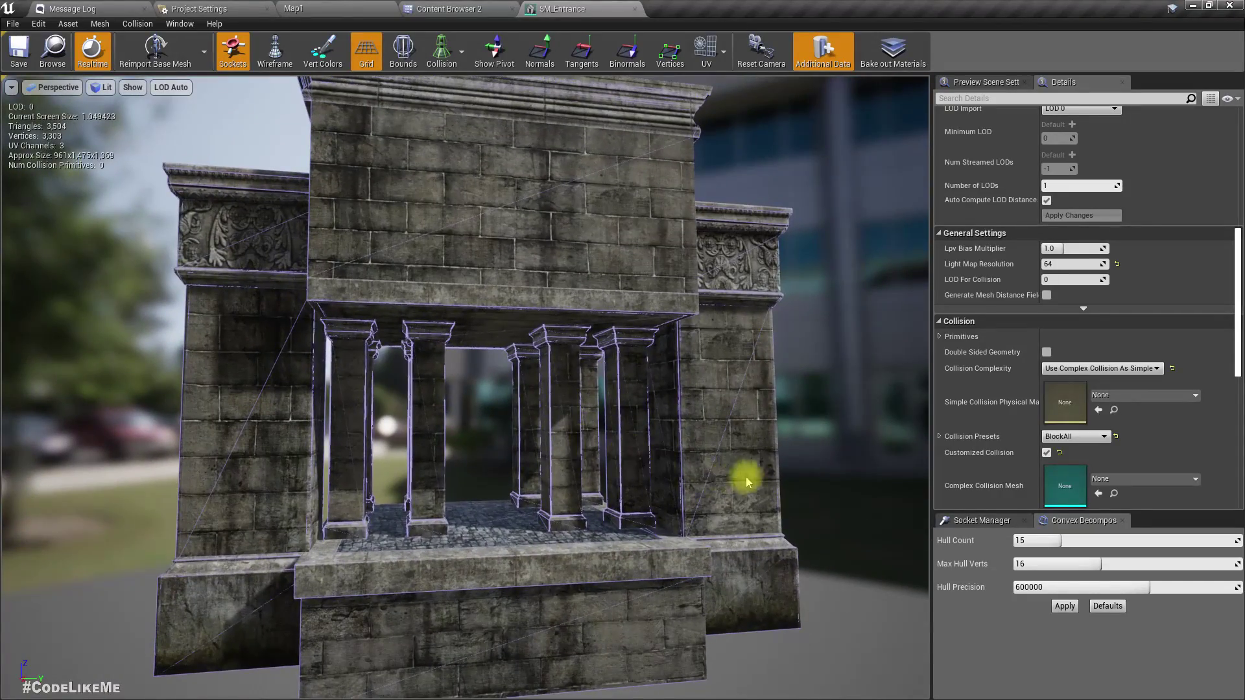
pyautogui.moveTo(744, 478); pyautogui.dragTo(707, 428)
pyautogui.press('d')
pyautogui.moveTo(707, 427); pyautogui.dragTo(366, 414, button='right')
pyautogui.press('s')
pyautogui.moveTo(642, 454); pyautogui.dragTo(756, 475)
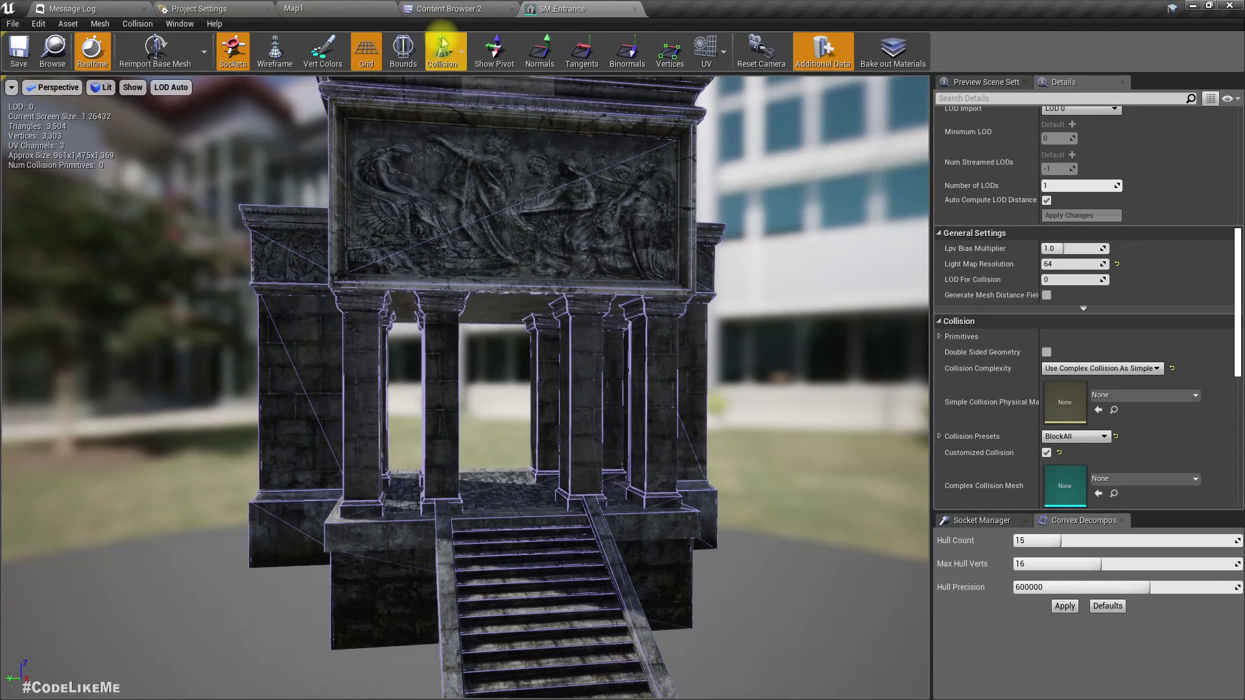
# Check which collision types are displayed and inspect the collision lines along the stairs and column bases
pyautogui.click(457, 65)
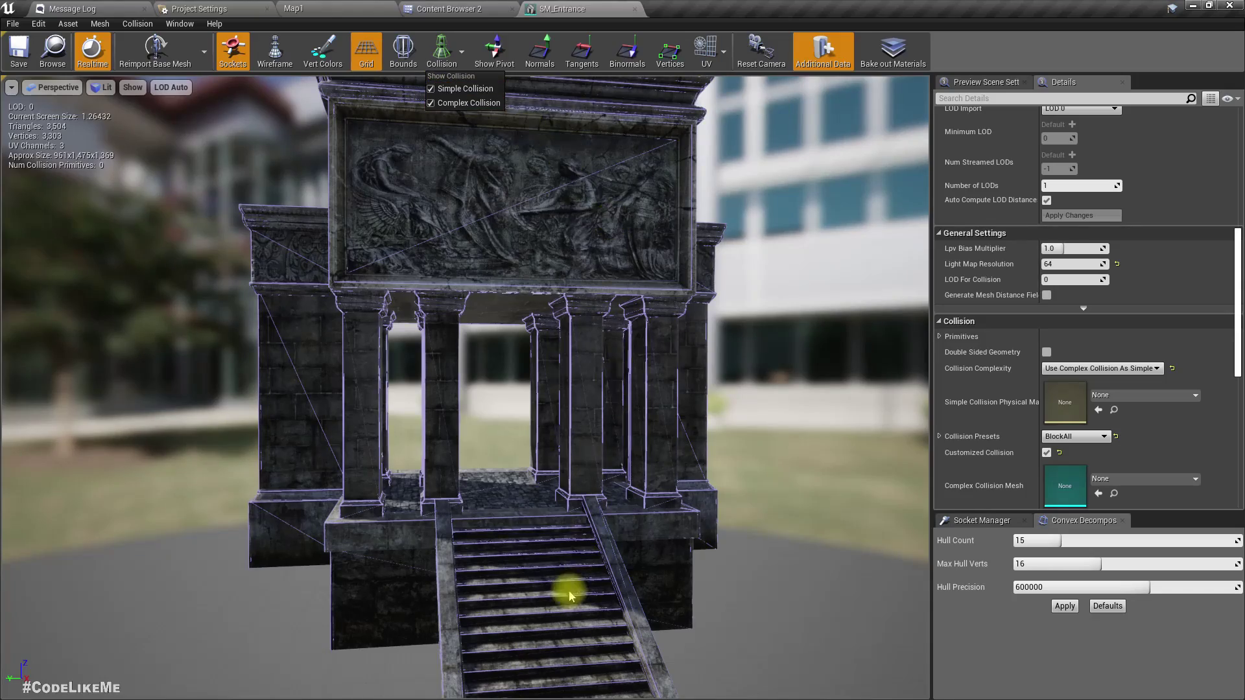
pyautogui.press('a')
pyautogui.moveTo(569, 597); pyautogui.dragTo(690, 621, button='right')
pyautogui.moveTo(487, 590); pyautogui.dragTo(555, 513)
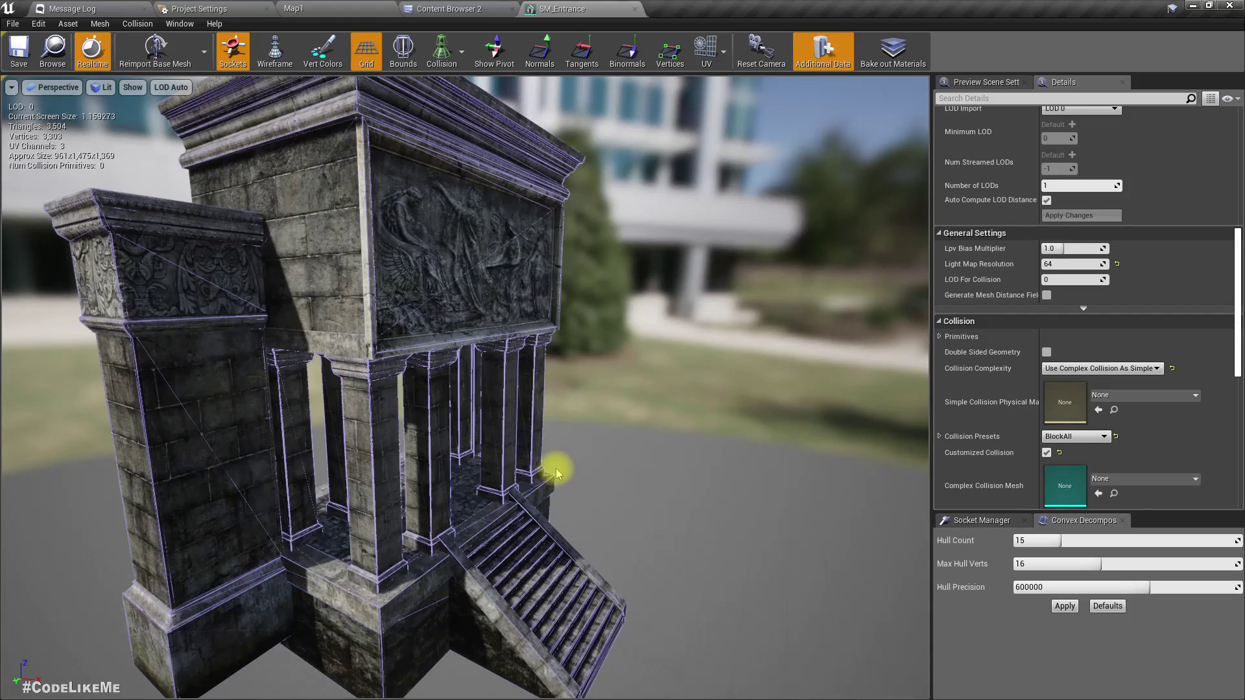
pyautogui.moveTo(556, 474); pyautogui.dragTo(536, 441, button='right')
pyautogui.moveTo(579, 508); pyautogui.dragTo(579, 508, button='right')
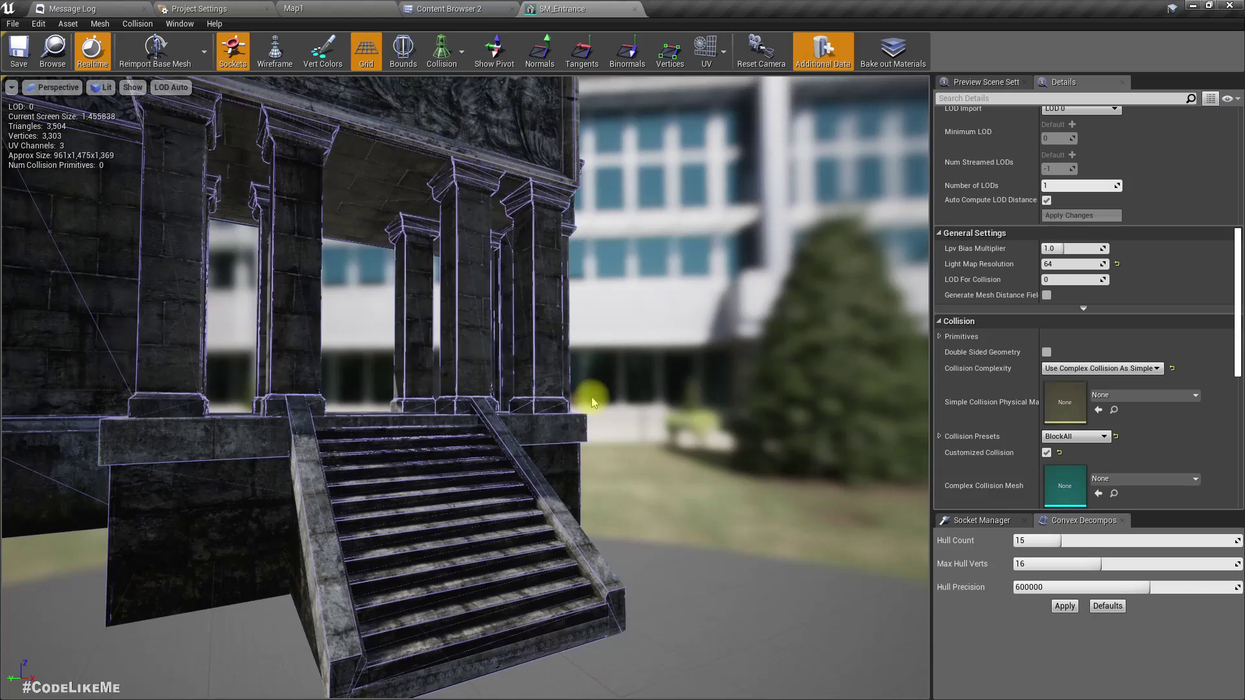
pyautogui.moveTo(591, 398); pyautogui.dragTo(503, 406)
# Set the mesh's Collision Complexity to Project Default and hide the complex collision display
pyautogui.click(1102, 369)
pyautogui.click(1098, 385)
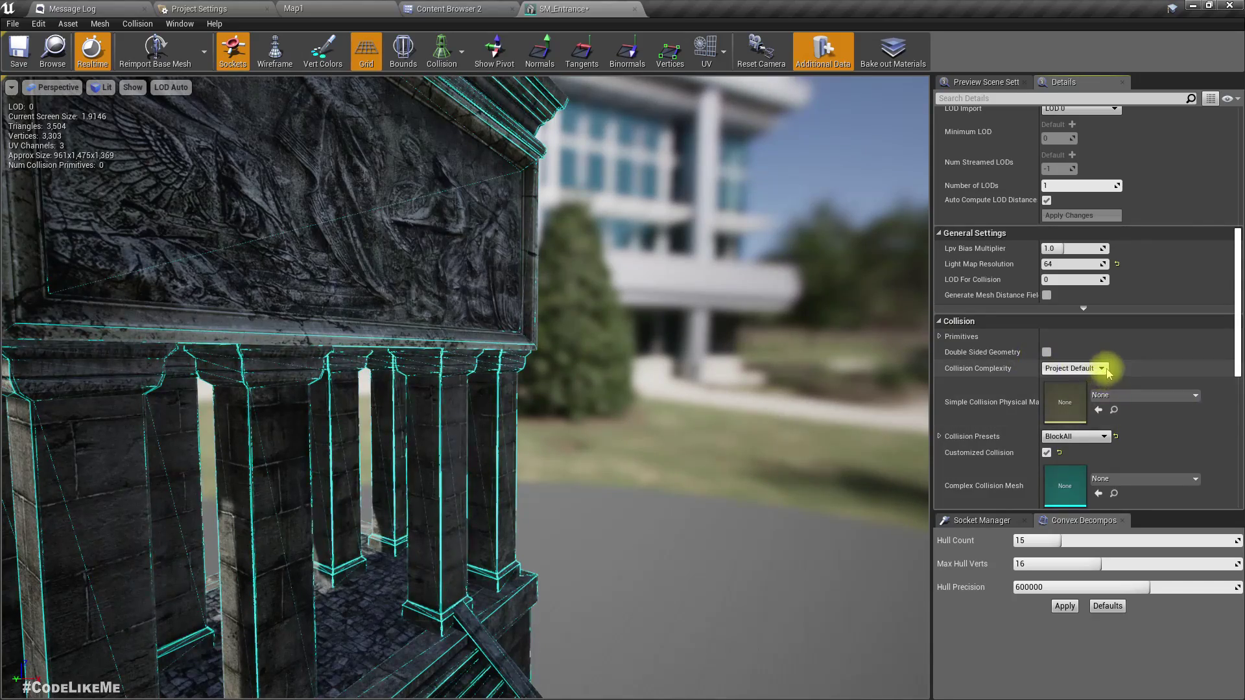
pyautogui.press('s')
pyautogui.moveTo(548, 325); pyautogui.dragTo(532, 318, button='right')
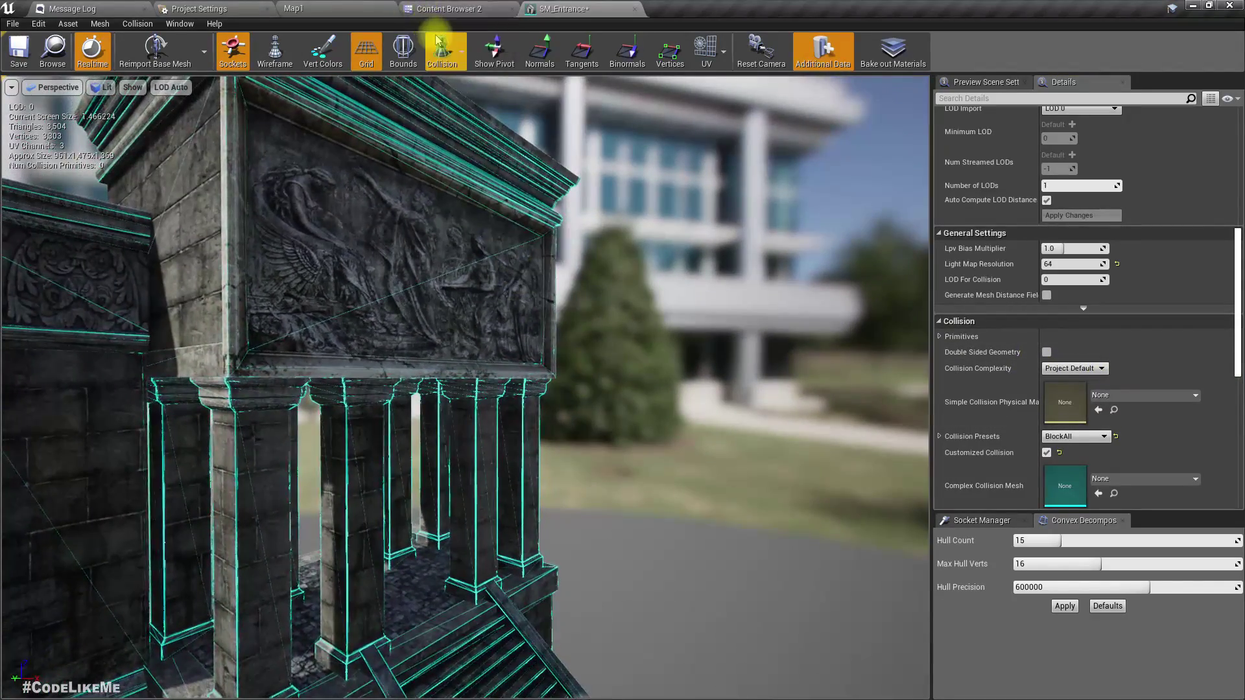
pyautogui.click(440, 44)
pyautogui.click(431, 104)
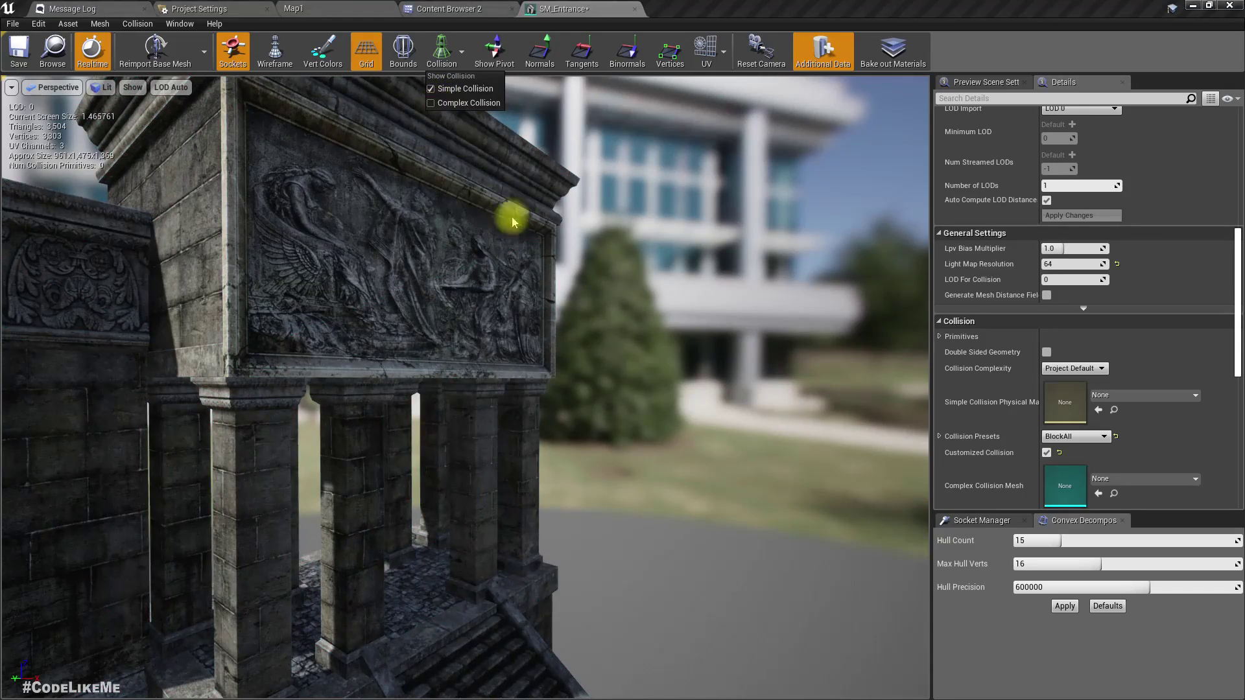
pyautogui.press('s')
pyautogui.moveTo(518, 234); pyautogui.dragTo(583, 246, button='right')
pyautogui.press('a')
pyautogui.moveTo(402, 250); pyautogui.dragTo(531, 244)
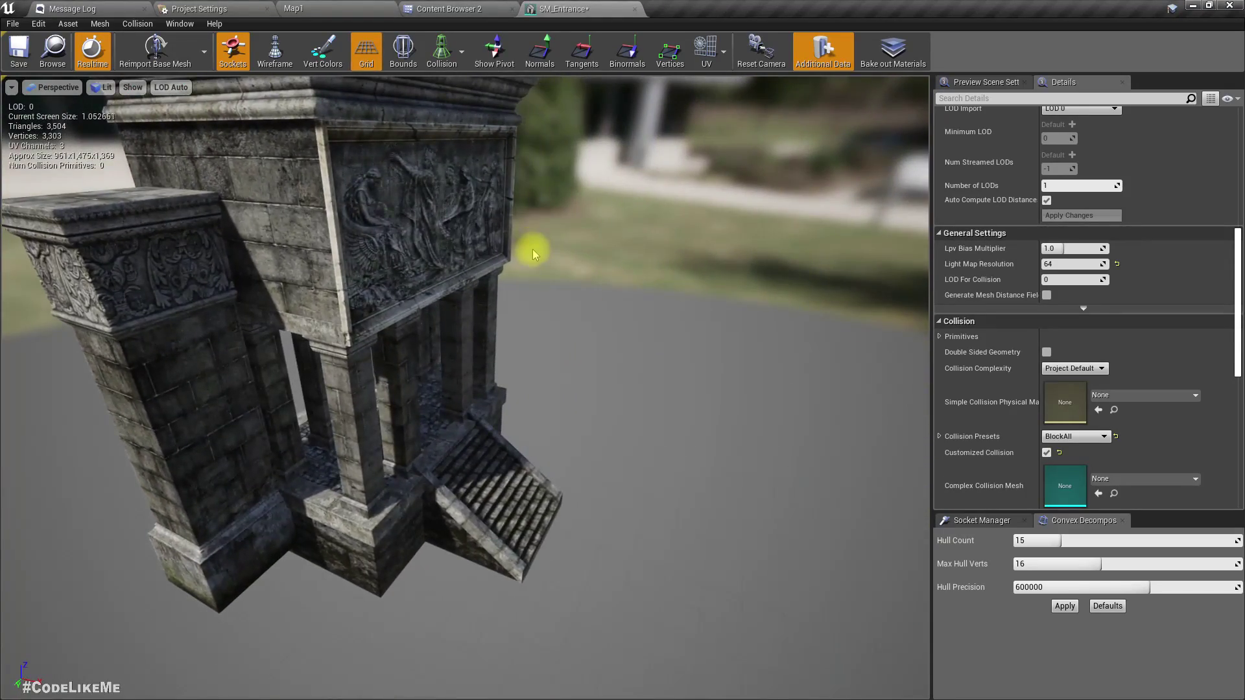
# Generate auto convex collision with Hull Count 27, Max Hull Verts 19 and Hull Precision 700000
pyautogui.click(149, 26)
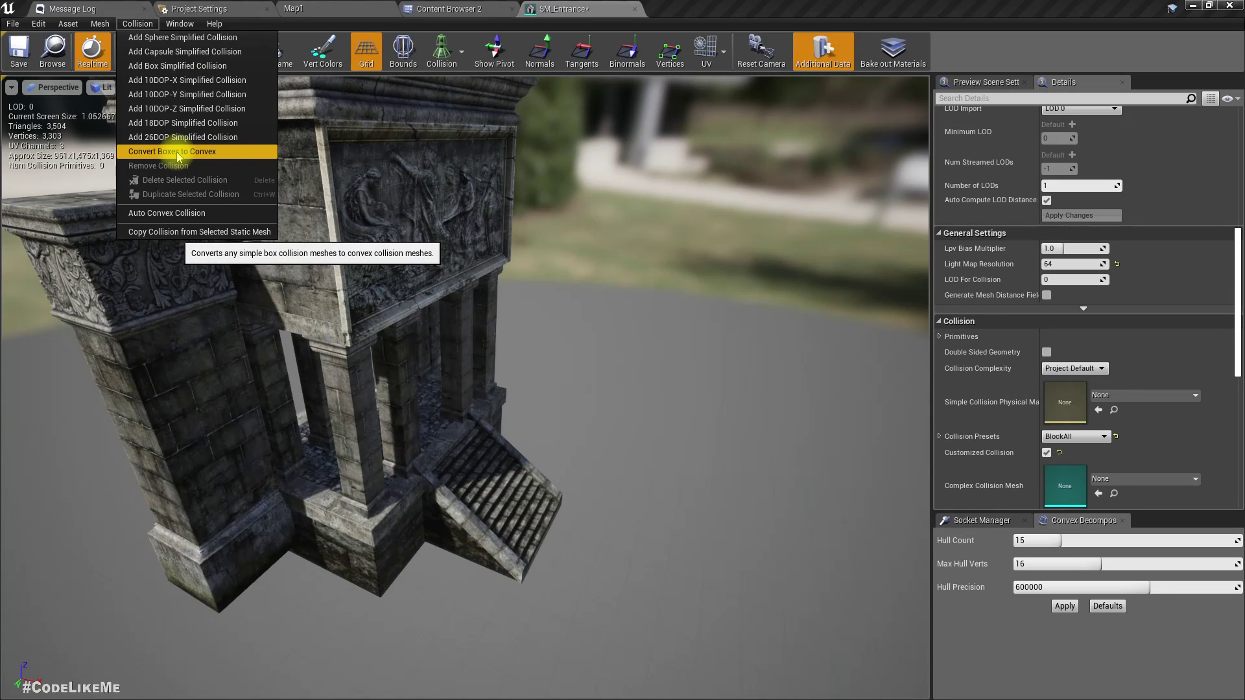
pyautogui.click(1169, 625)
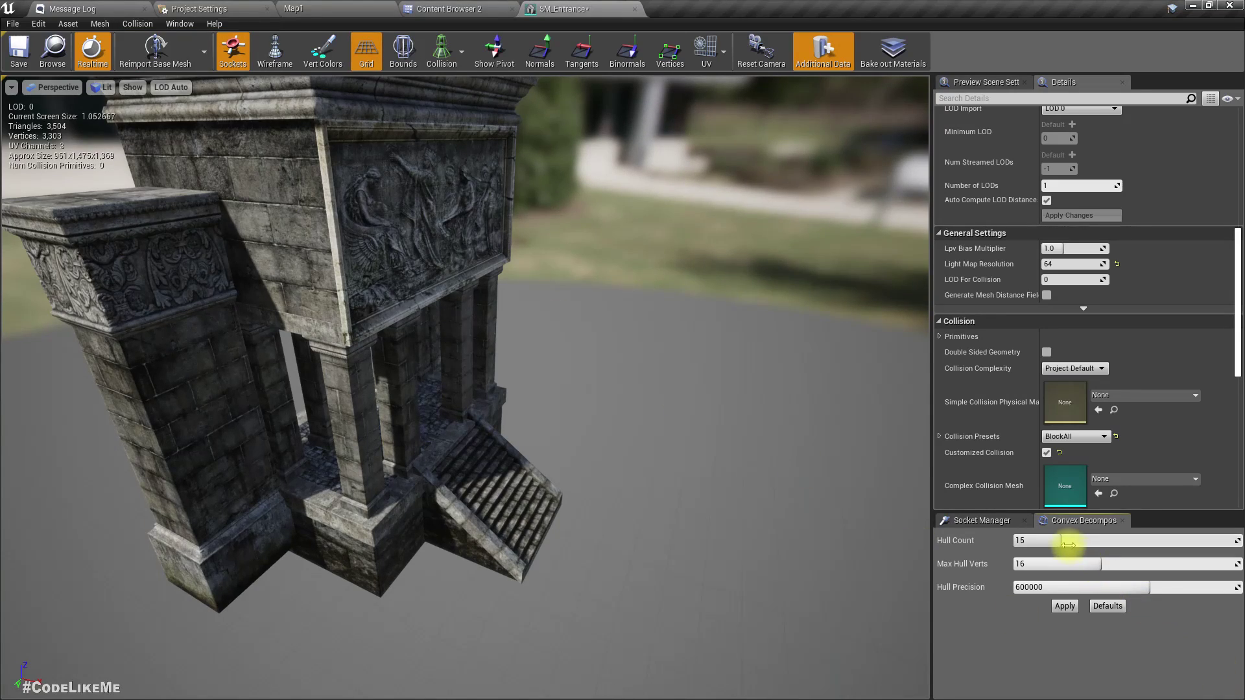
pyautogui.moveTo(1068, 545); pyautogui.dragTo(1073, 545)
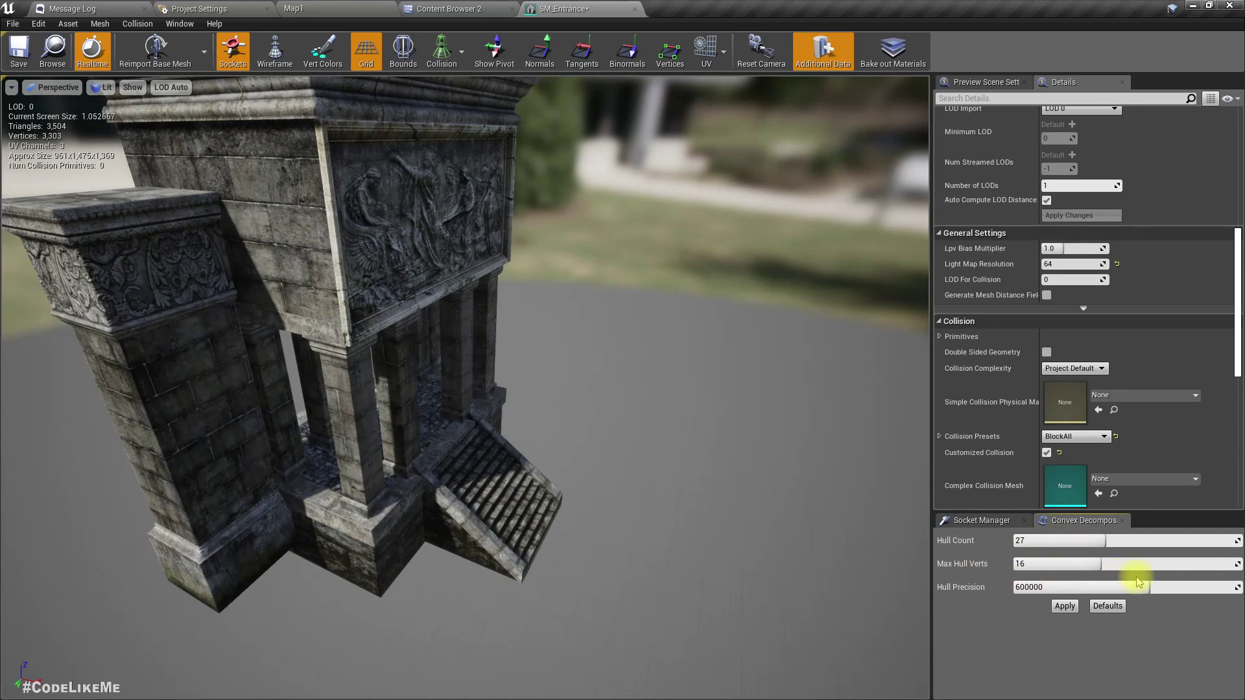
pyautogui.moveTo(1106, 563); pyautogui.dragTo(1158, 588)
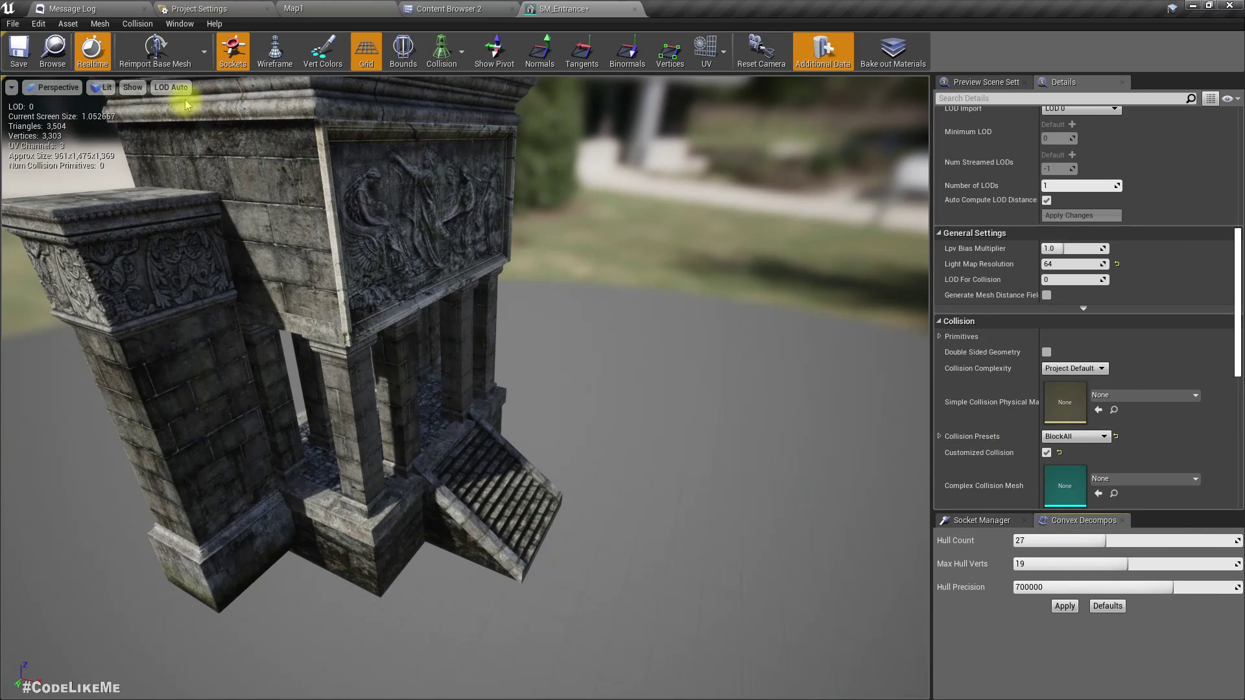
pyautogui.click(180, 24)
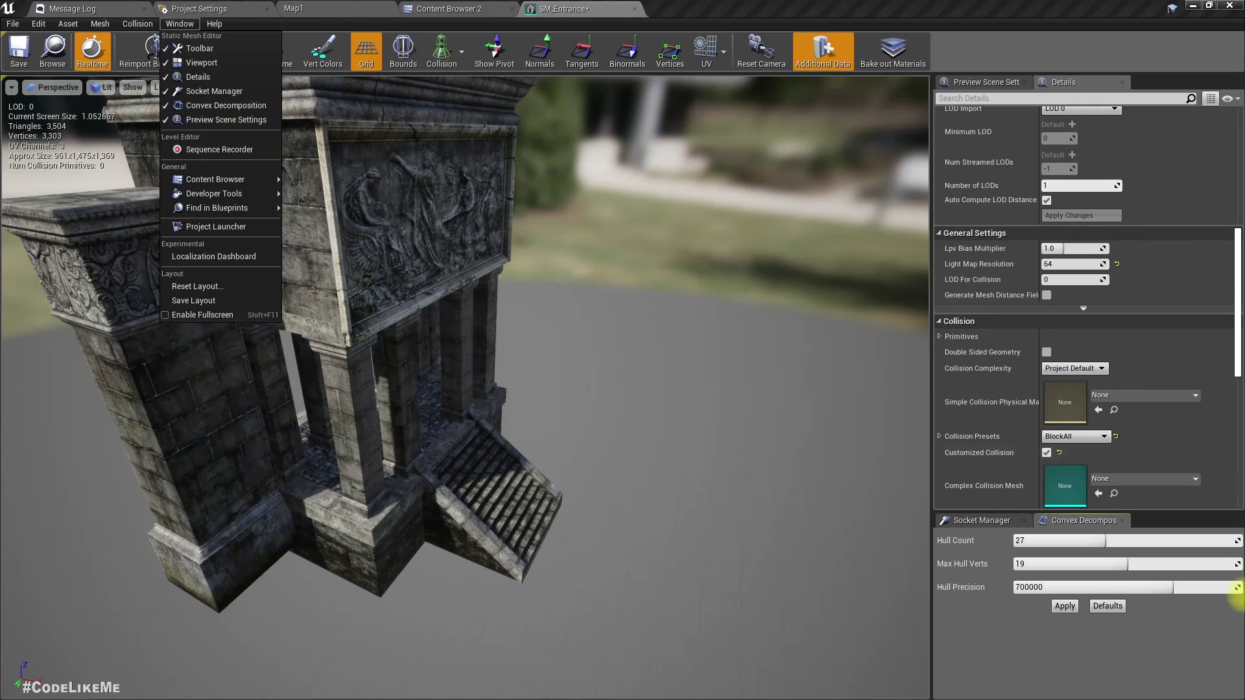
pyautogui.click(1063, 607)
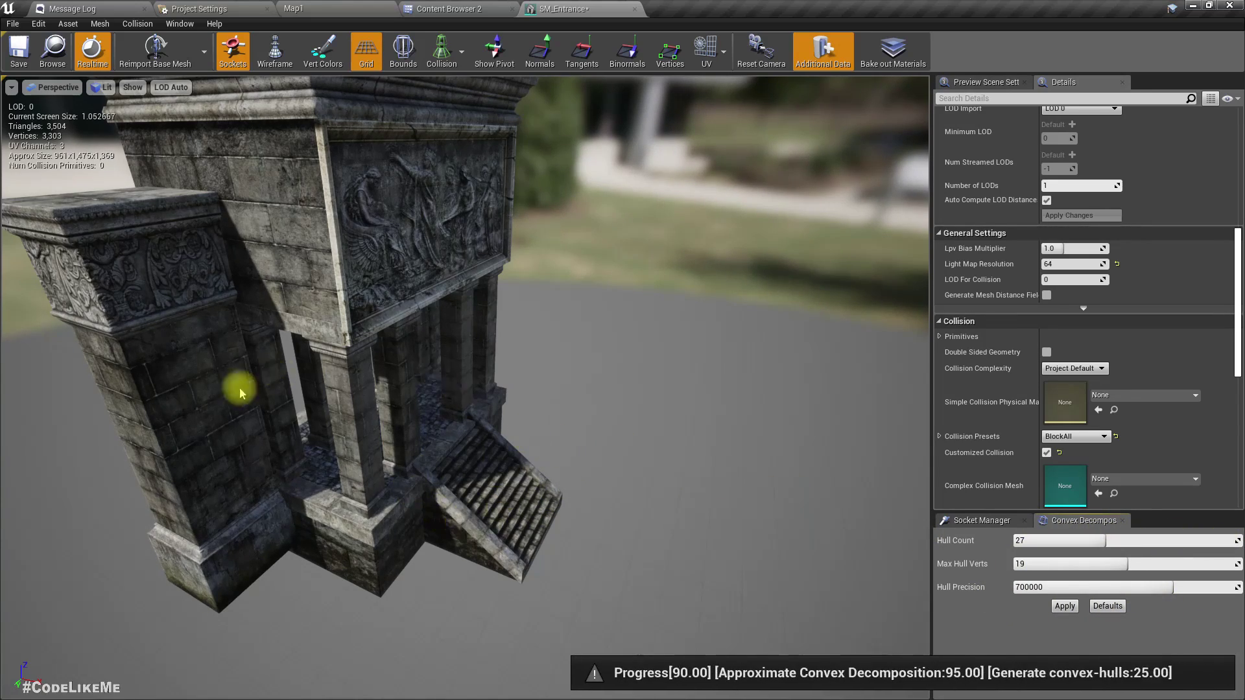
# Inspect the generated convex hulls around the columns and platform, and remove all collision from the mesh
pyautogui.moveTo(598, 483); pyautogui.dragTo(438, 453, button='right')
pyautogui.moveTo(531, 437); pyautogui.dragTo(493, 454)
pyautogui.moveTo(492, 454); pyautogui.dragTo(571, 495, button='right')
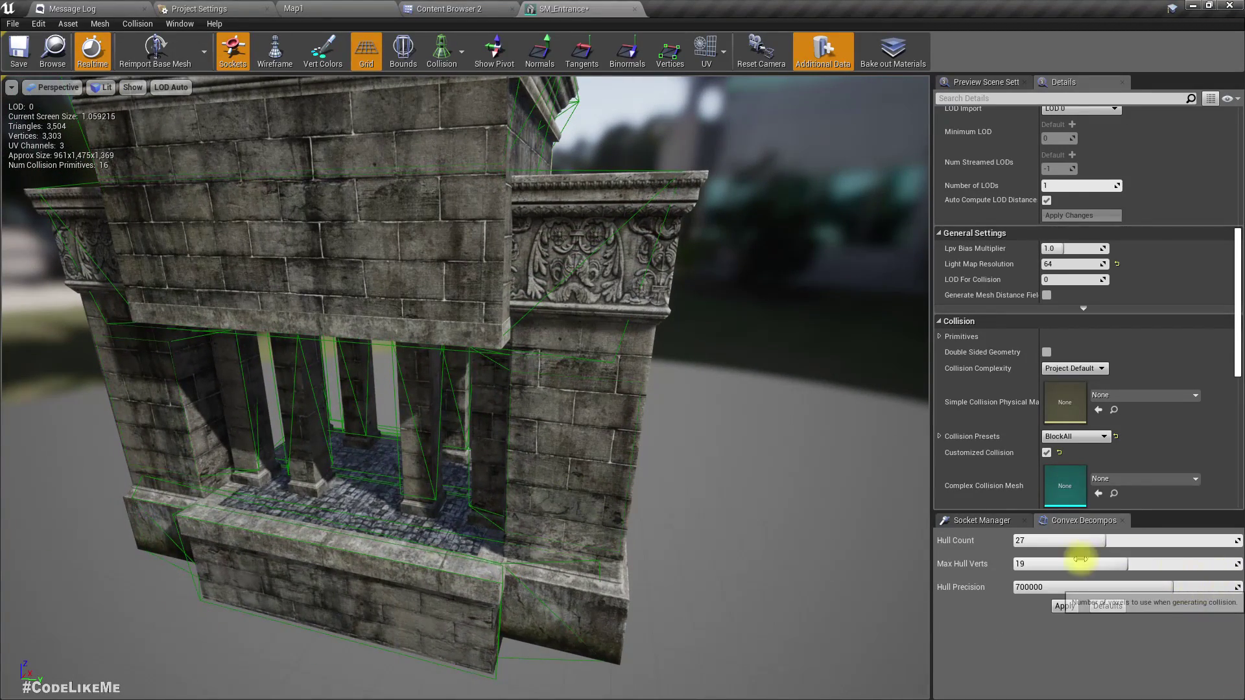
pyautogui.click(137, 24)
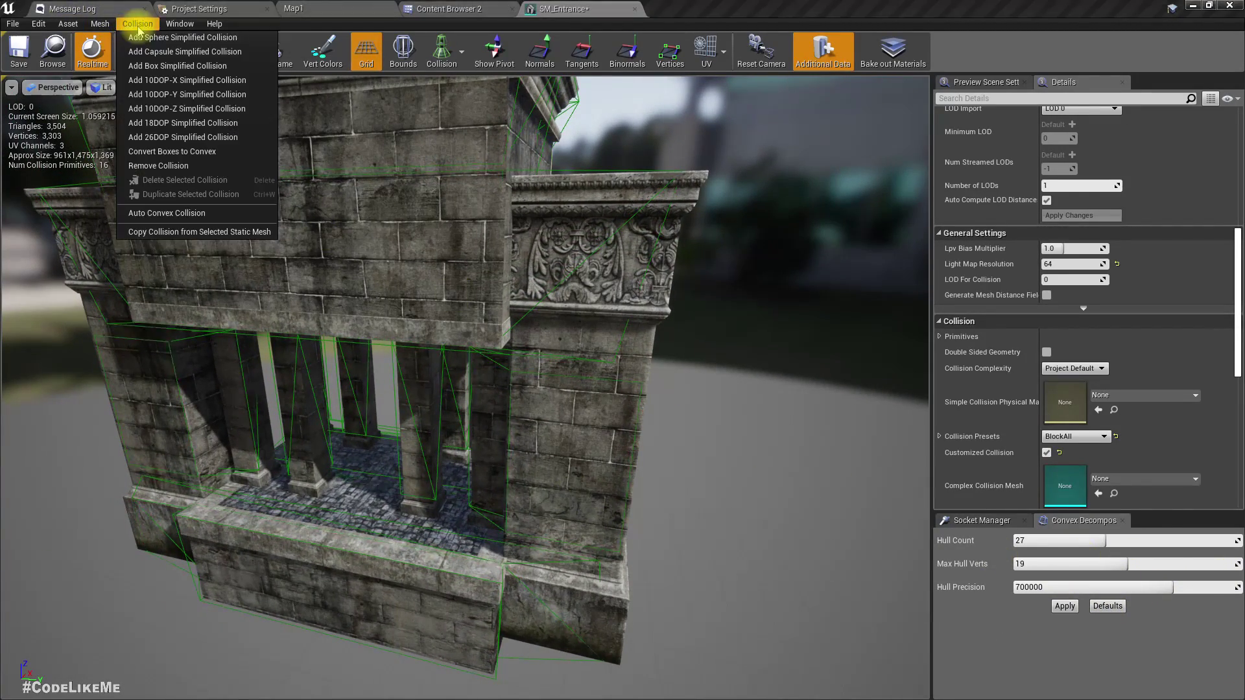
pyautogui.click(159, 167)
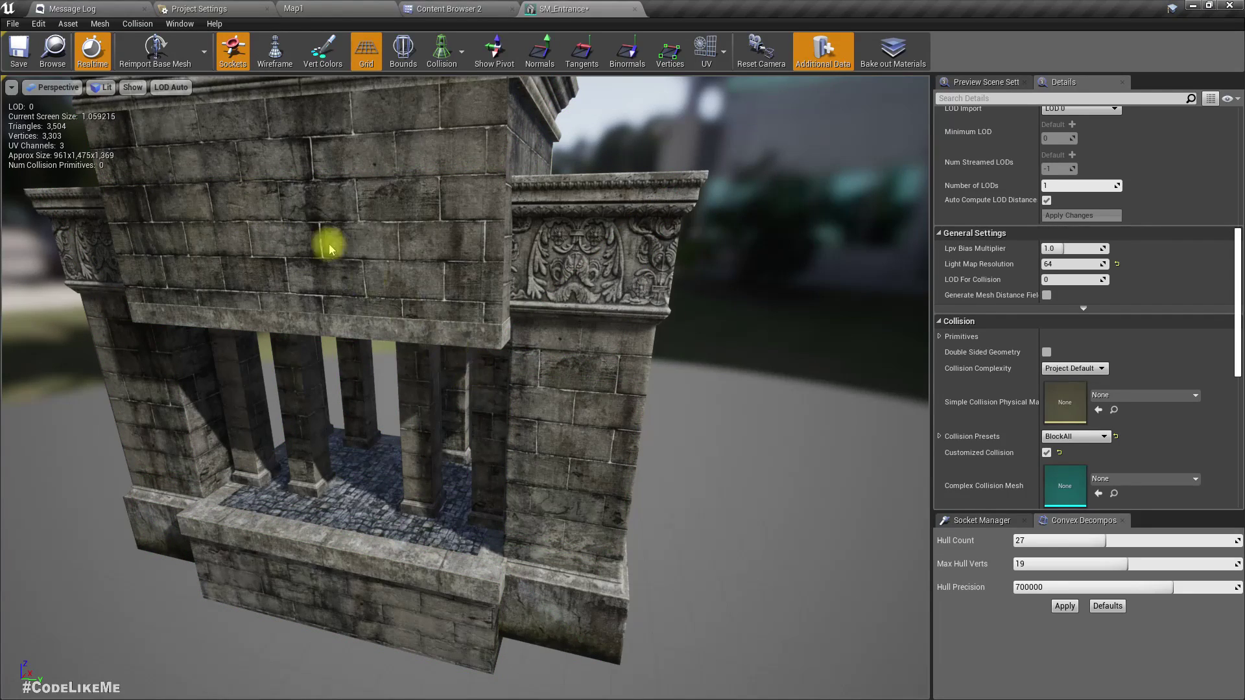
# Add a box simplified collision to the entrance mesh and undo a trial move of it
pyautogui.click(146, 24)
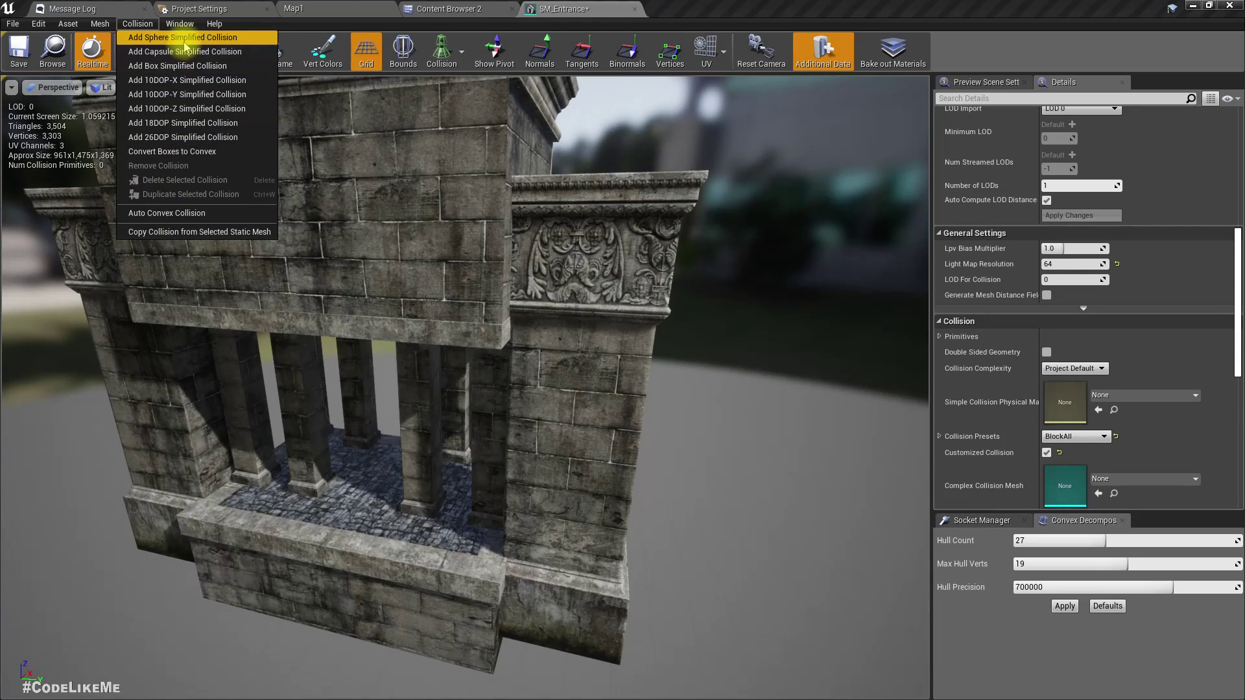
pyautogui.click(187, 66)
pyautogui.moveTo(414, 285); pyautogui.dragTo(875, 325, button='right')
pyautogui.moveTo(622, 379); pyautogui.dragTo(402, 256)
pyautogui.hotkey('ctrl', 'z')
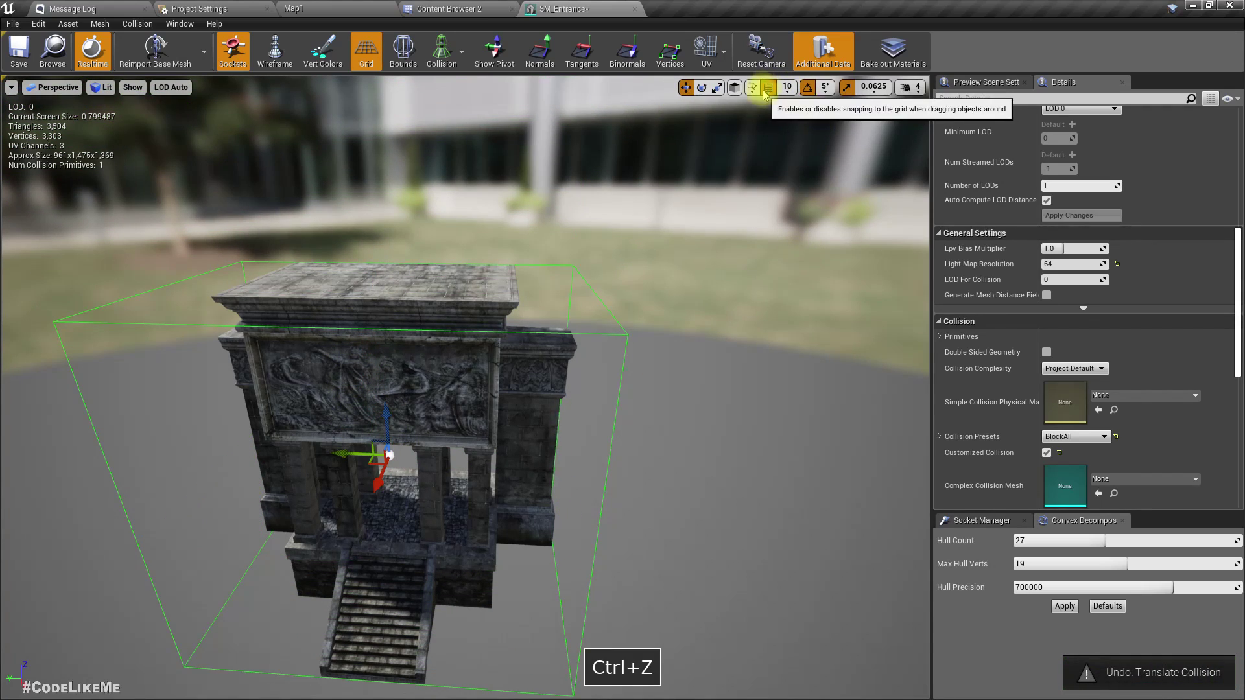
# Turn on grid snapping, raise the collision box to the upper block and scale it narrower across the facade
pyautogui.click(769, 86)
pyautogui.moveTo(389, 431); pyautogui.dragTo(395, 258)
pyautogui.moveTo(659, 406); pyautogui.dragTo(551, 512, button='right')
pyautogui.moveTo(367, 309); pyautogui.dragTo(442, 420)
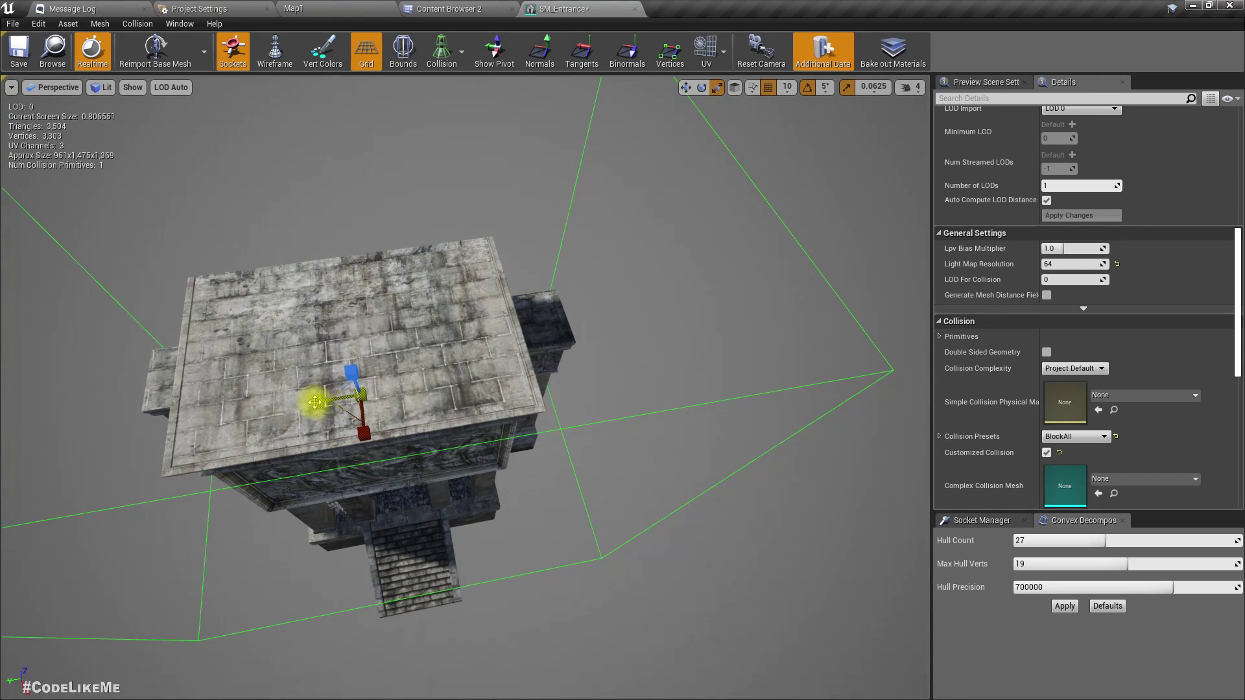
pyautogui.moveTo(315, 402); pyautogui.dragTo(305, 405)
# In the orthographic Top view, scale the collision box across the facade to match the upper block's width
pyautogui.click(102, 87)
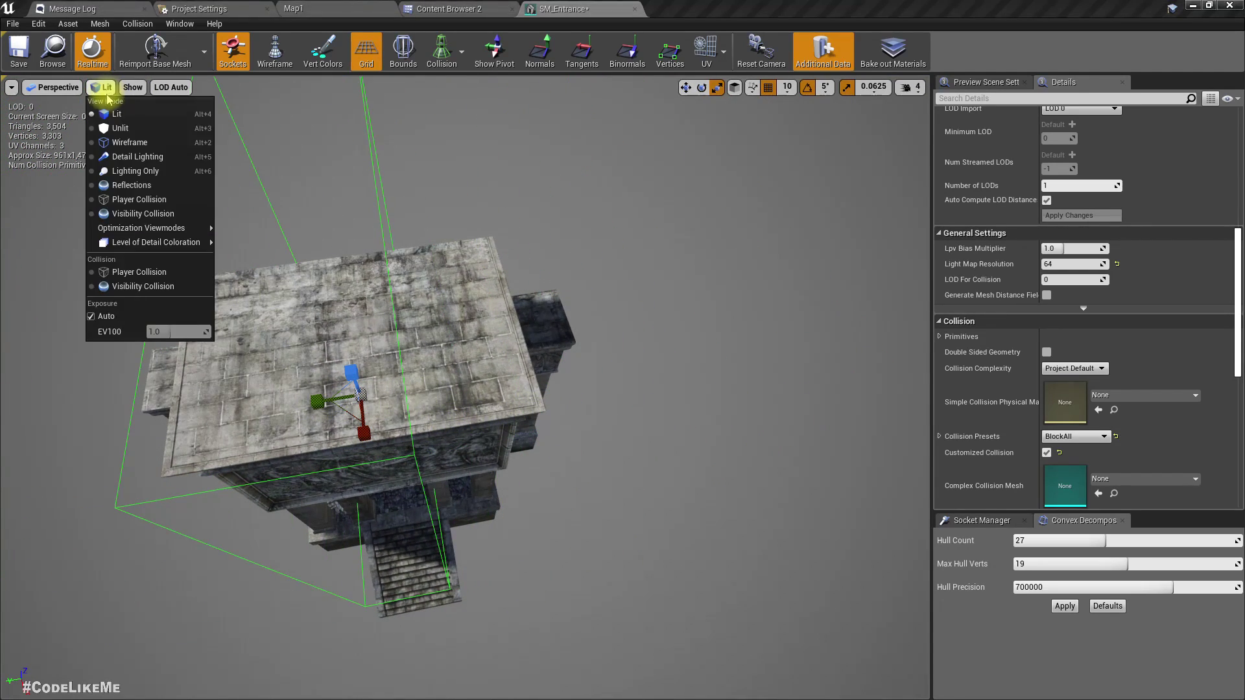
pyautogui.click(57, 87)
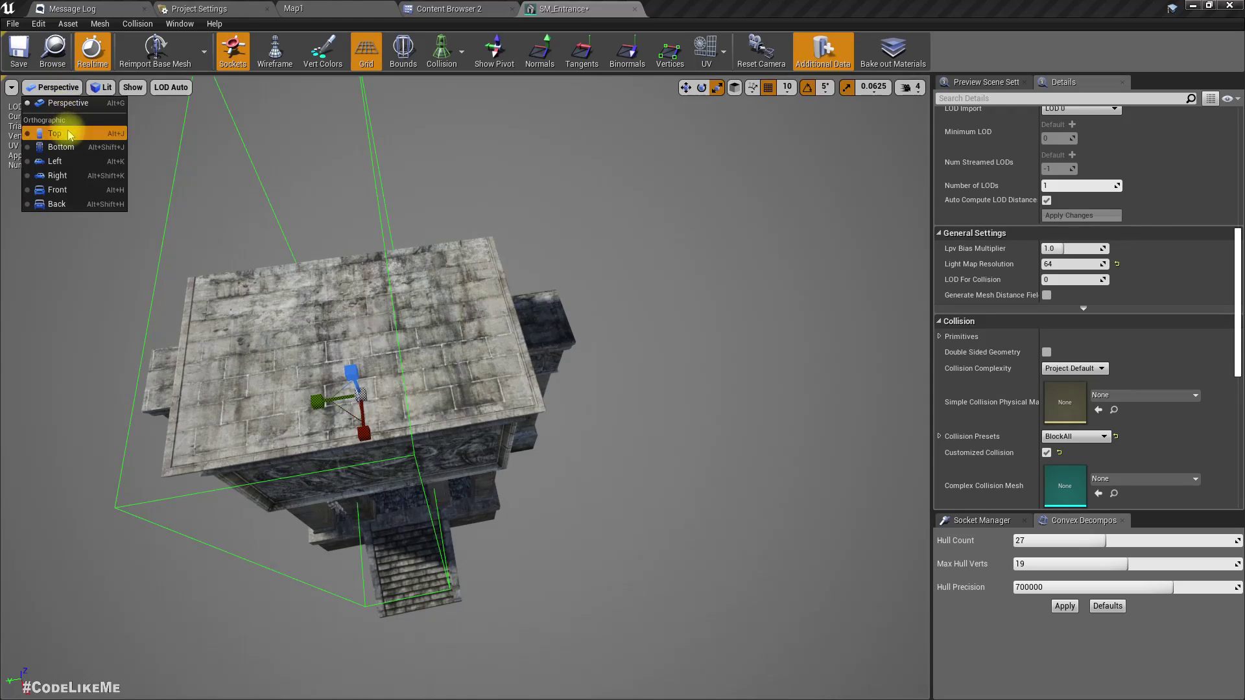
pyautogui.click(71, 132)
pyautogui.click(302, 381)
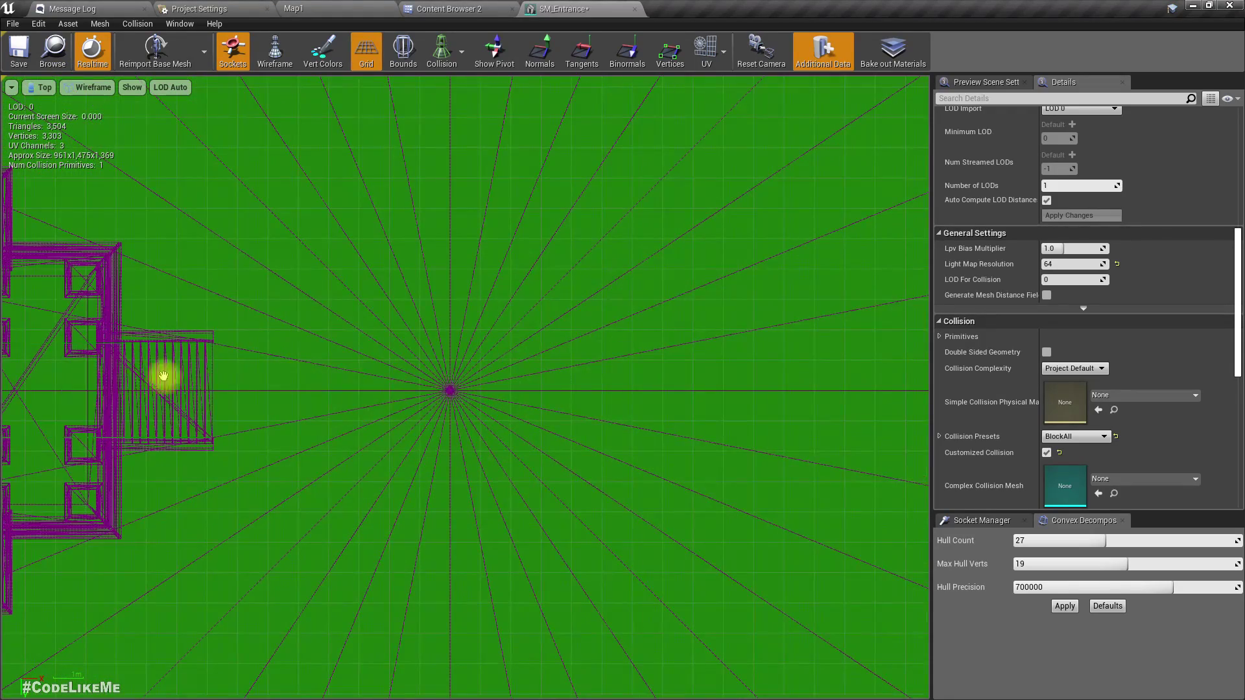
pyautogui.moveTo(339, 478); pyautogui.dragTo(484, 438)
pyautogui.click(436, 402)
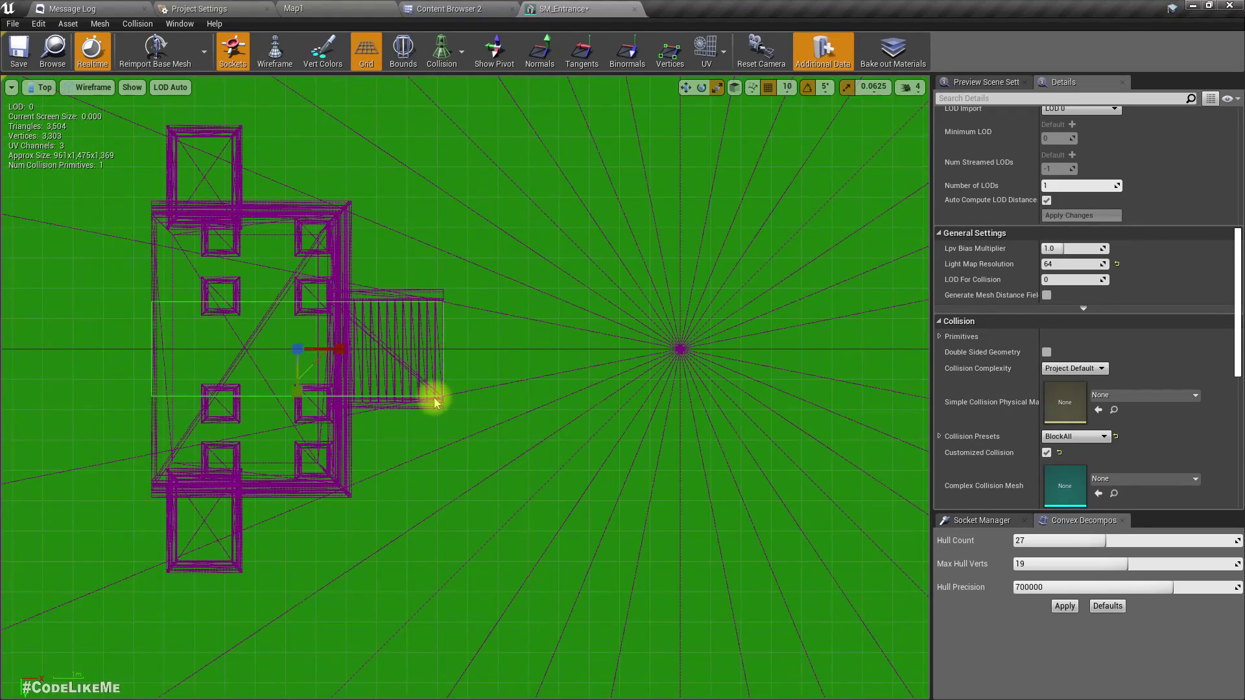
pyautogui.moveTo(238, 367); pyautogui.dragTo(363, 368)
pyautogui.scroll(2, 458, 391)
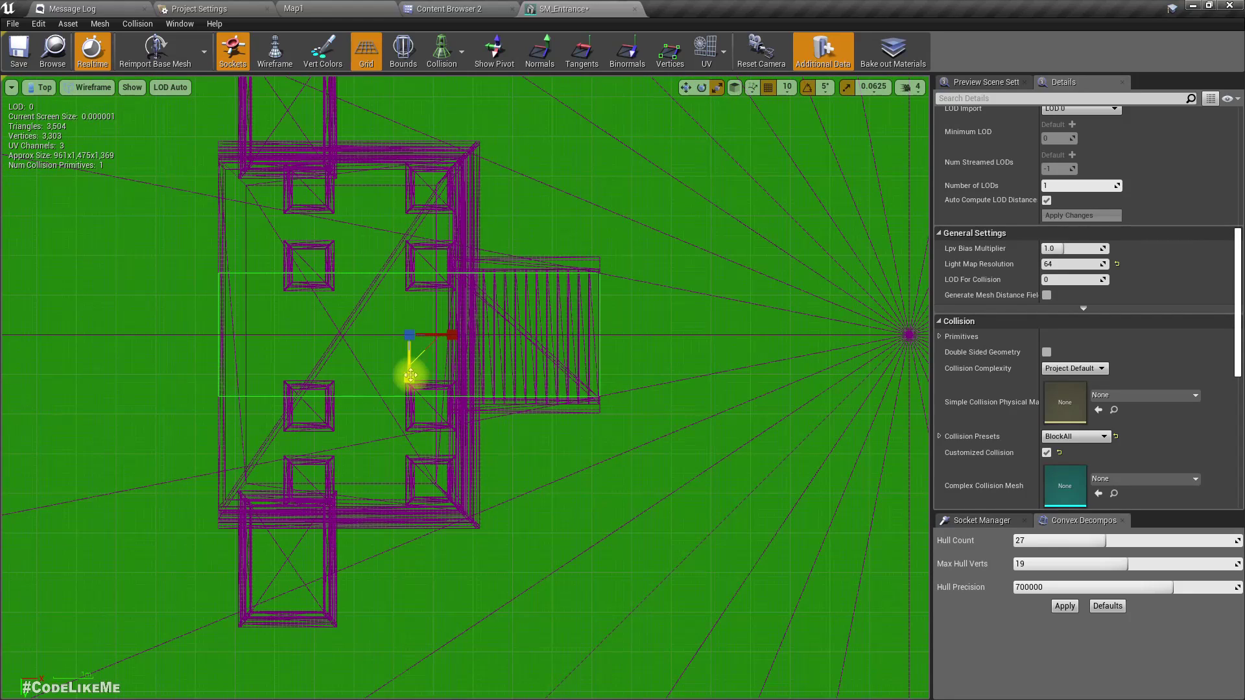
pyautogui.moveTo(411, 375); pyautogui.dragTo(410, 429)
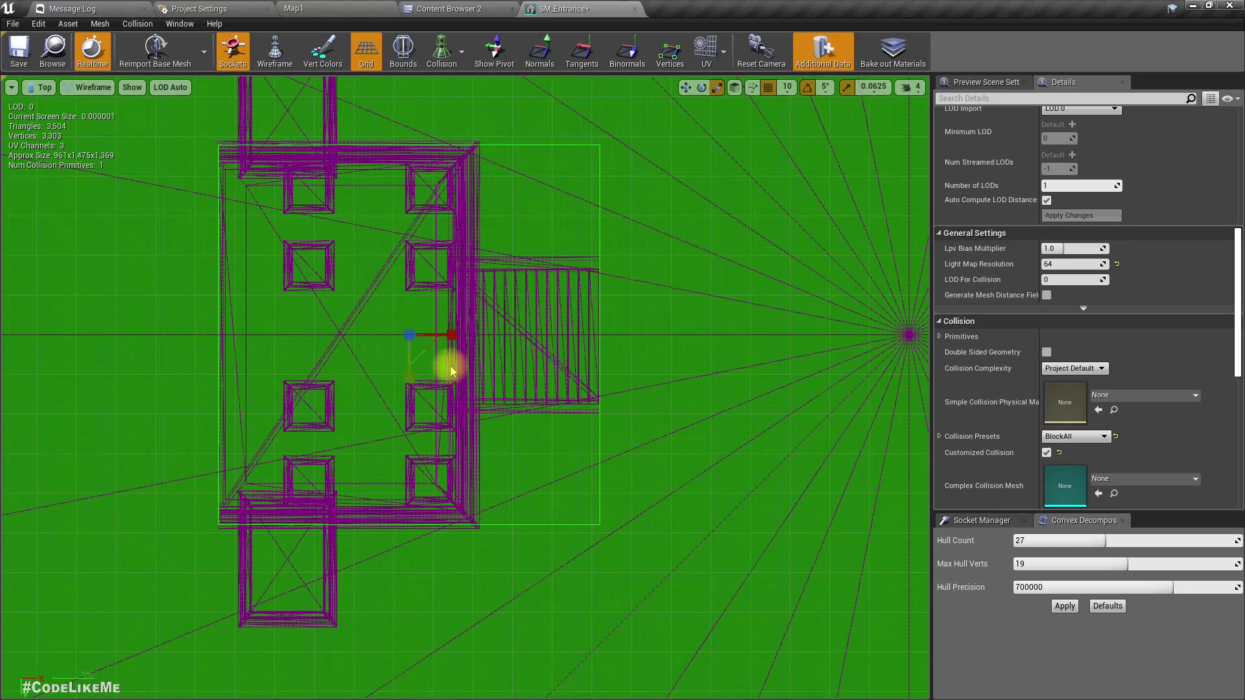
# Shorten the box's depth and shift it back over the upper block, and set the grid snap to 5
pyautogui.moveTo(452, 338); pyautogui.dragTo(393, 334)
pyautogui.press('r')
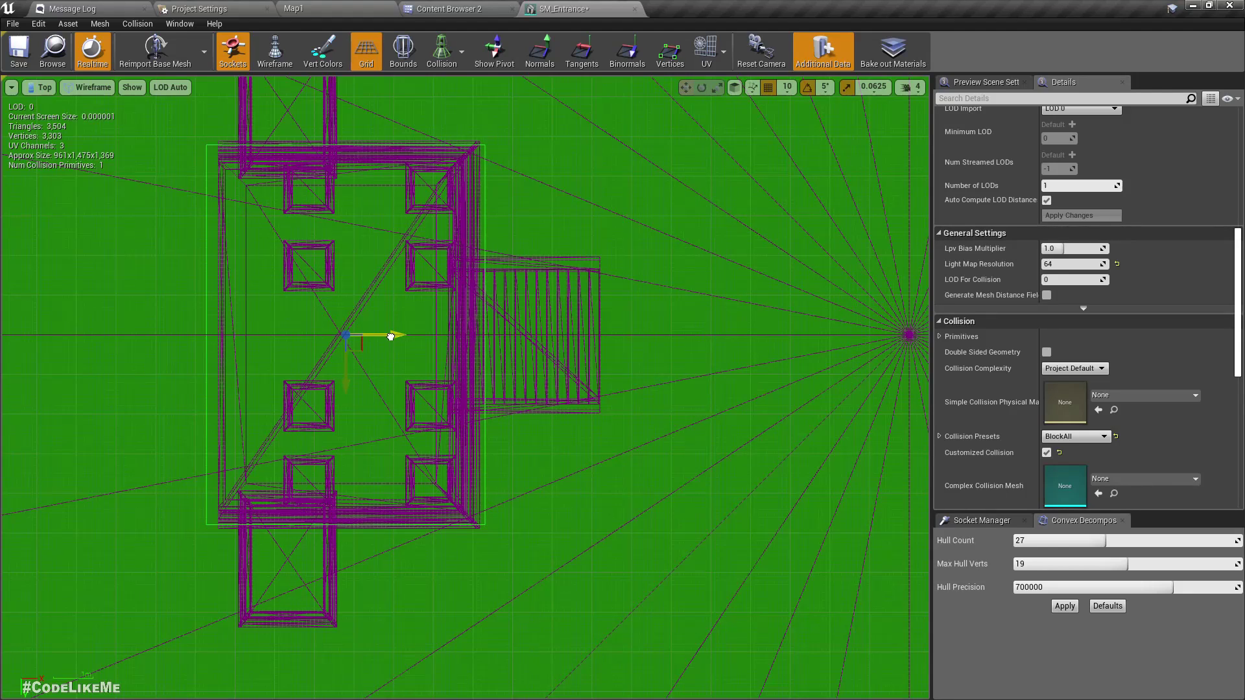
pyautogui.click(785, 86)
pyautogui.click(787, 156)
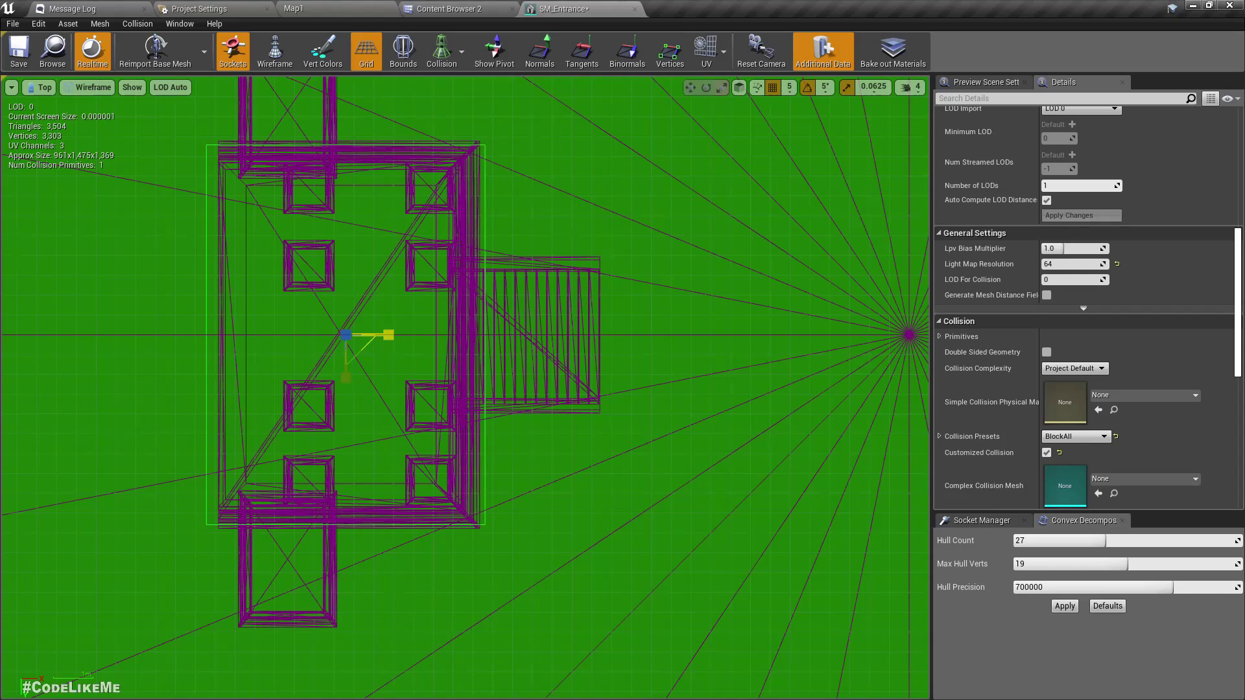
# Set the scale snap to 0.03125 and trim the collision box's depth to the upper block's outline
pyautogui.moveTo(389, 335)
pyautogui.mouseDown()
pyautogui.moveTo(362, 336)
pyautogui.moveTo(389, 335)
pyautogui.mouseUp()
pyautogui.click(873, 87)
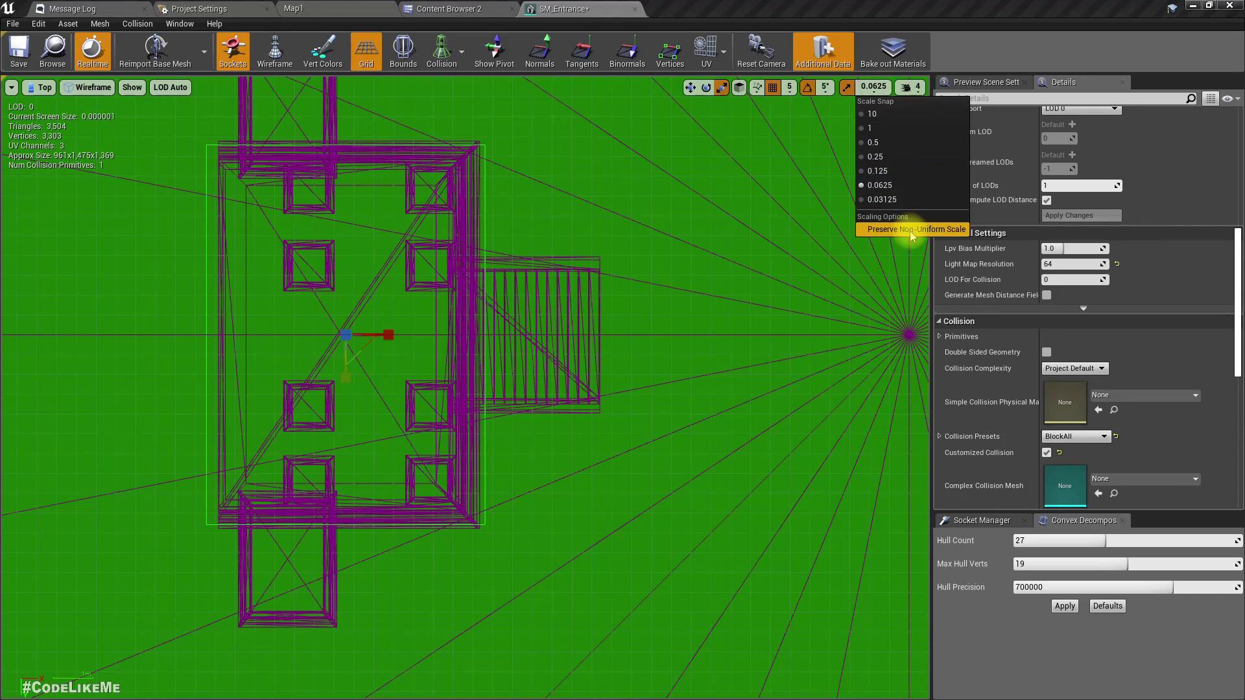
pyautogui.click(911, 199)
pyautogui.moveTo(385, 335); pyautogui.dragTo(379, 334)
pyautogui.moveTo(438, 349); pyautogui.dragTo(481, 430, button='right')
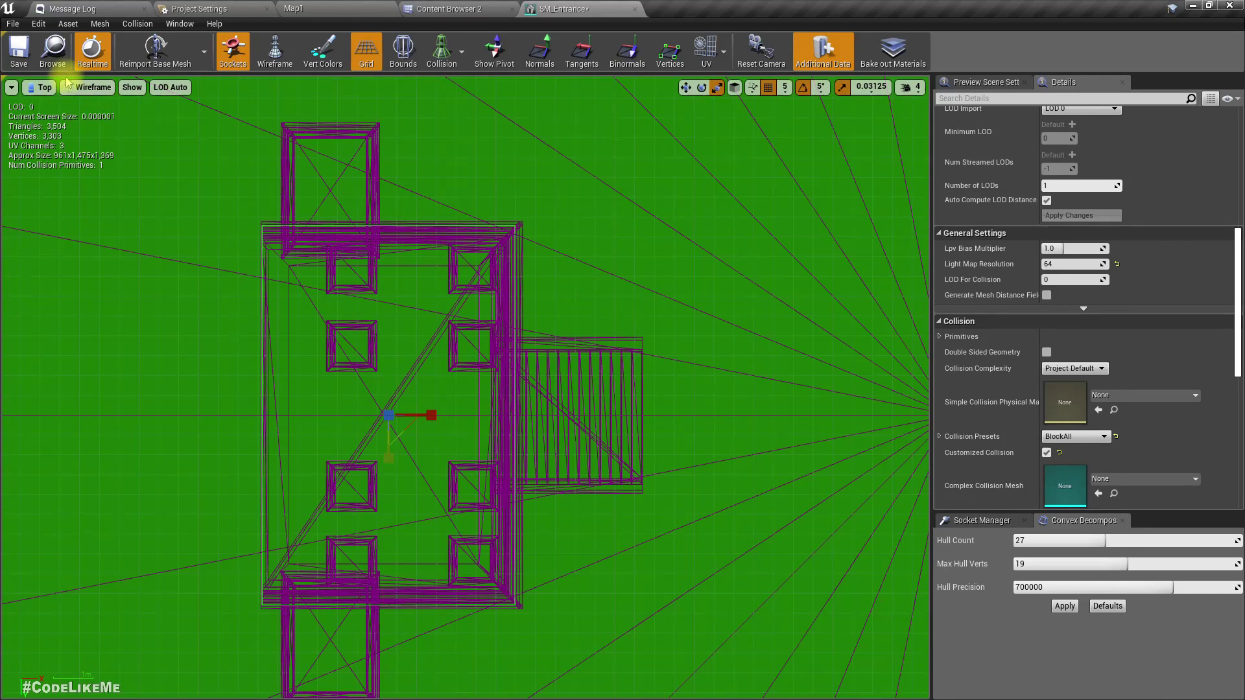
# In the Perspective view, fit the collision box vertically to the carved upper block above the columns
pyautogui.click(47, 88)
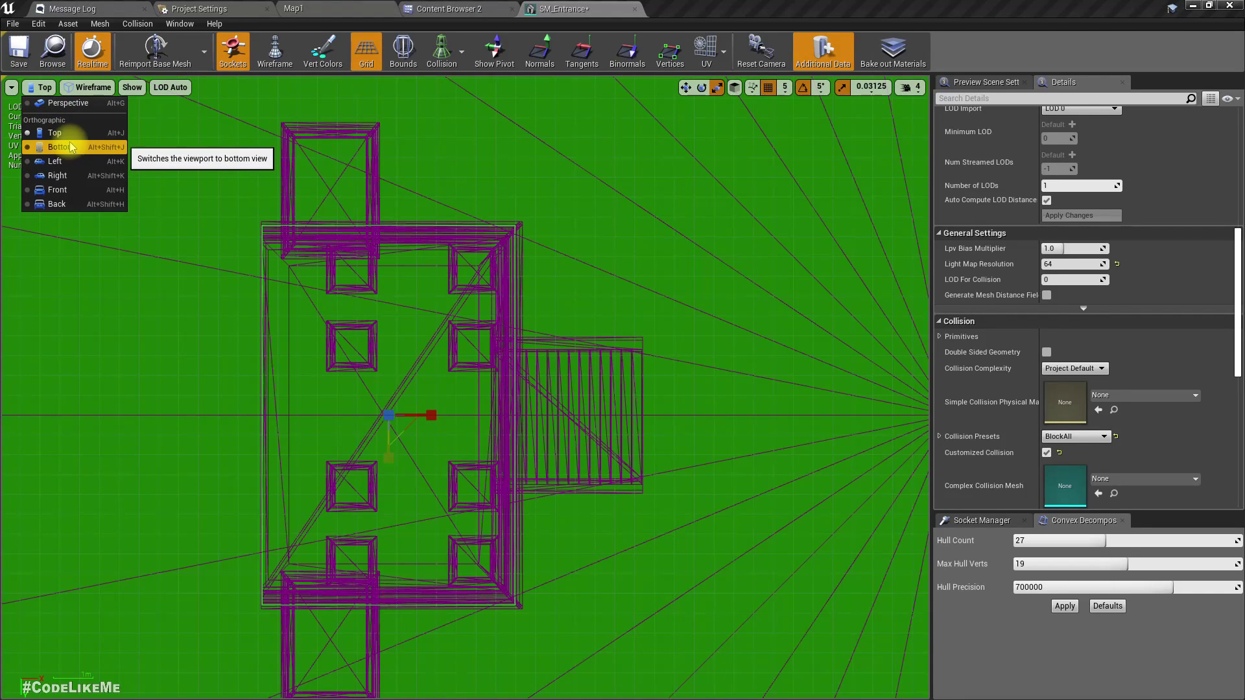
pyautogui.click(65, 104)
pyautogui.moveTo(440, 260)
pyautogui.mouseDown(button='right')
pyautogui.moveTo(440, 250)
pyautogui.moveTo(440, 260)
pyautogui.mouseUp(button='right')
pyautogui.moveTo(440, 264); pyautogui.dragTo(471, 408)
pyautogui.moveTo(471, 408); pyautogui.dragTo(440, 360, button='right')
pyautogui.moveTo(471, 350); pyautogui.dragTo(446, 326)
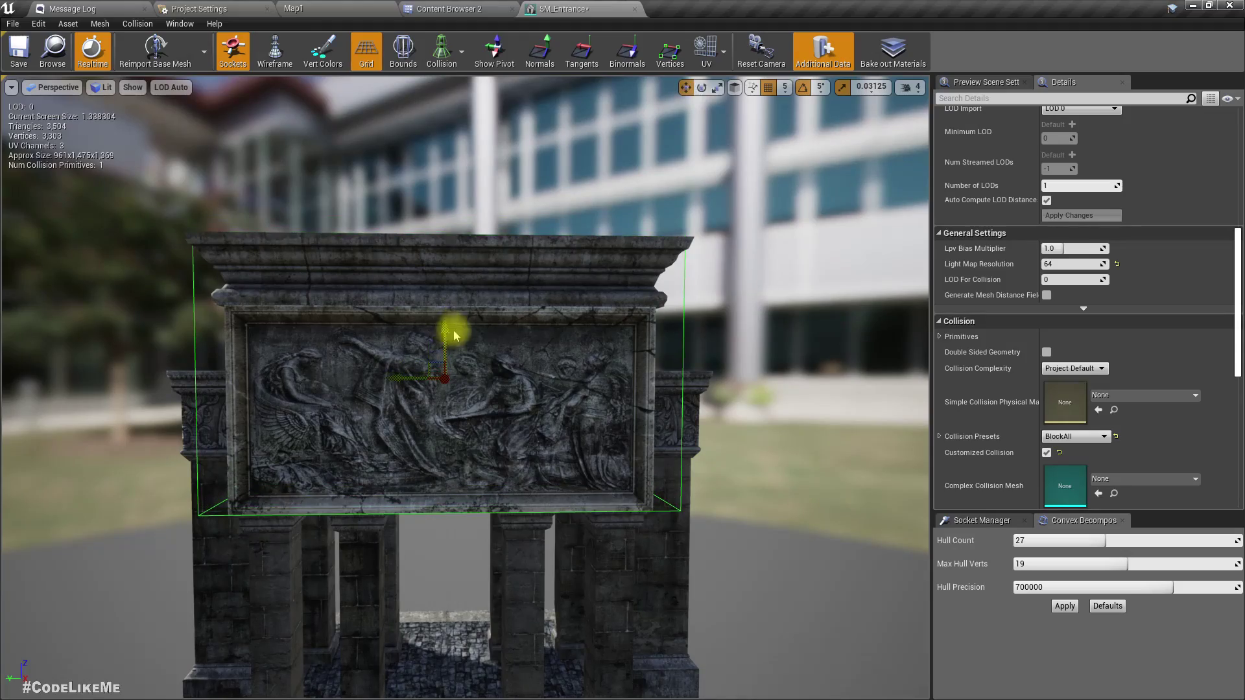
# In the Perspective view, duplicate the upper block's collision box and place the copy over the adjacent side wing
pyautogui.moveTo(455, 338); pyautogui.dragTo(661, 421, button='right')
pyautogui.moveTo(425, 424); pyautogui.dragTo(426, 376)
pyautogui.keyDown('alt'); pyautogui.moveTo(370, 314); pyautogui.dragTo(652, 323); pyautogui.keyUp('alt')
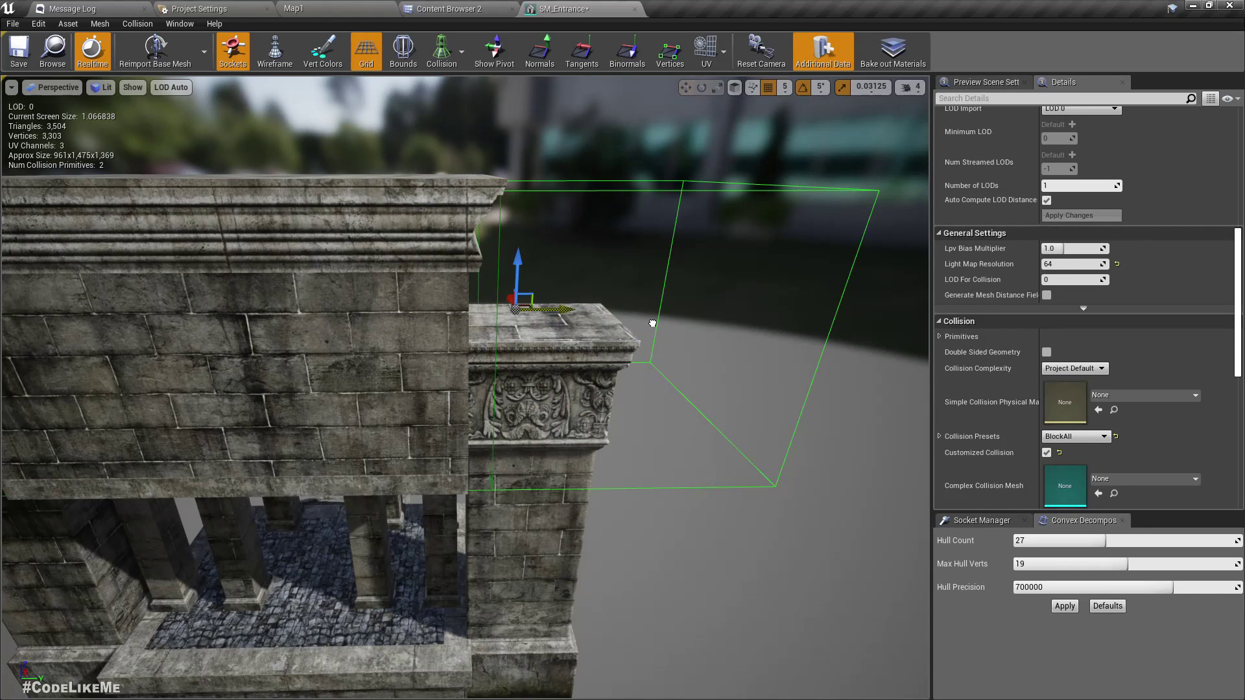
pyautogui.keyDown('alt'); pyautogui.moveTo(599, 380); pyautogui.dragTo(631, 381); pyautogui.keyUp('alt')
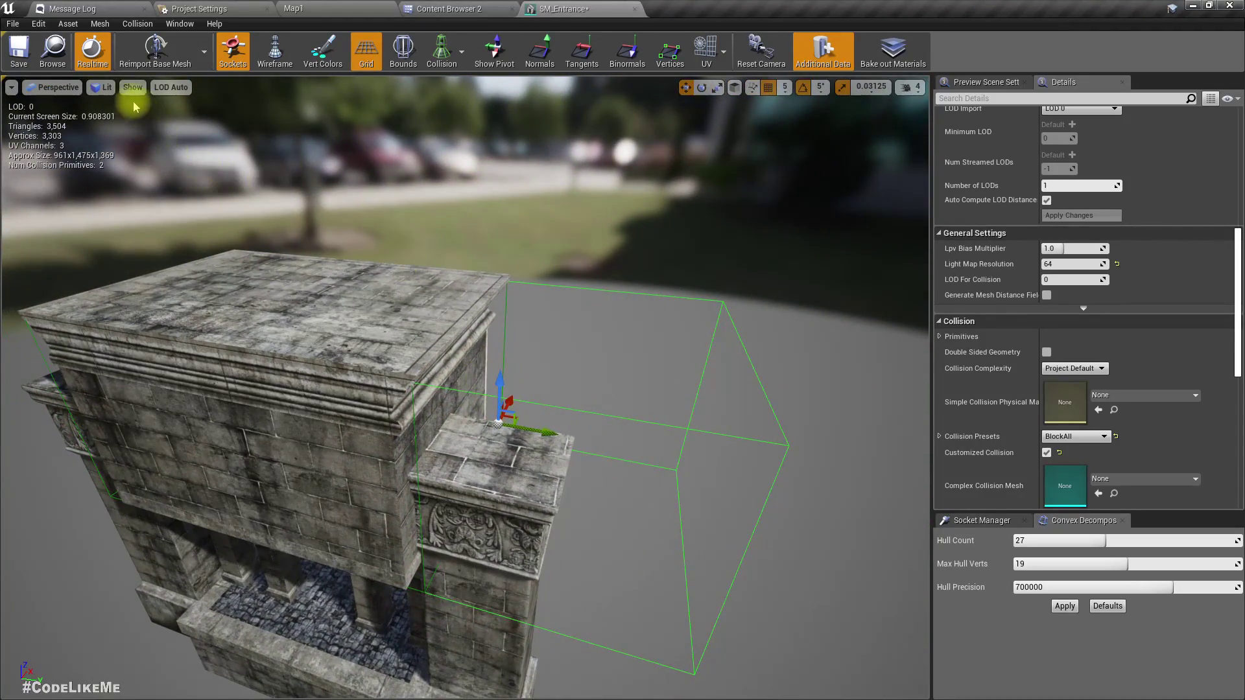
# In the orthographic Top view, scale and move the duplicated collision box to match the side wing's footprint
pyautogui.click(57, 87)
pyautogui.click(49, 120)
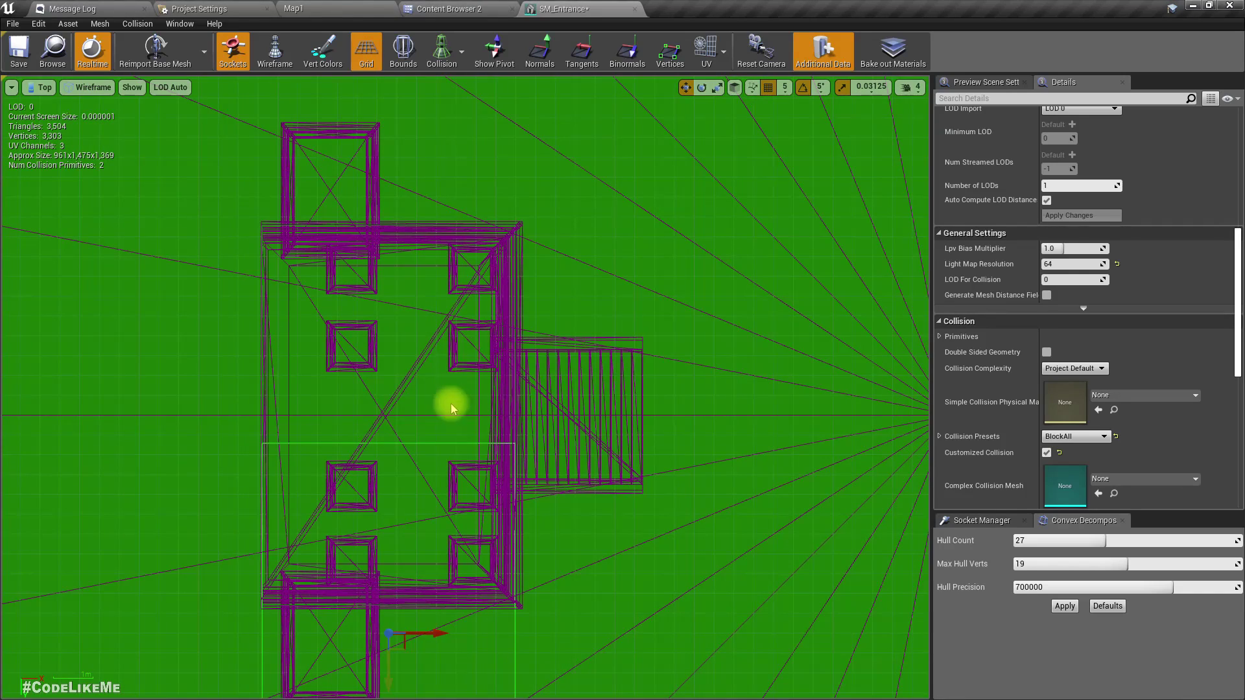
pyautogui.moveTo(450, 403); pyautogui.dragTo(472, 200, button='right')
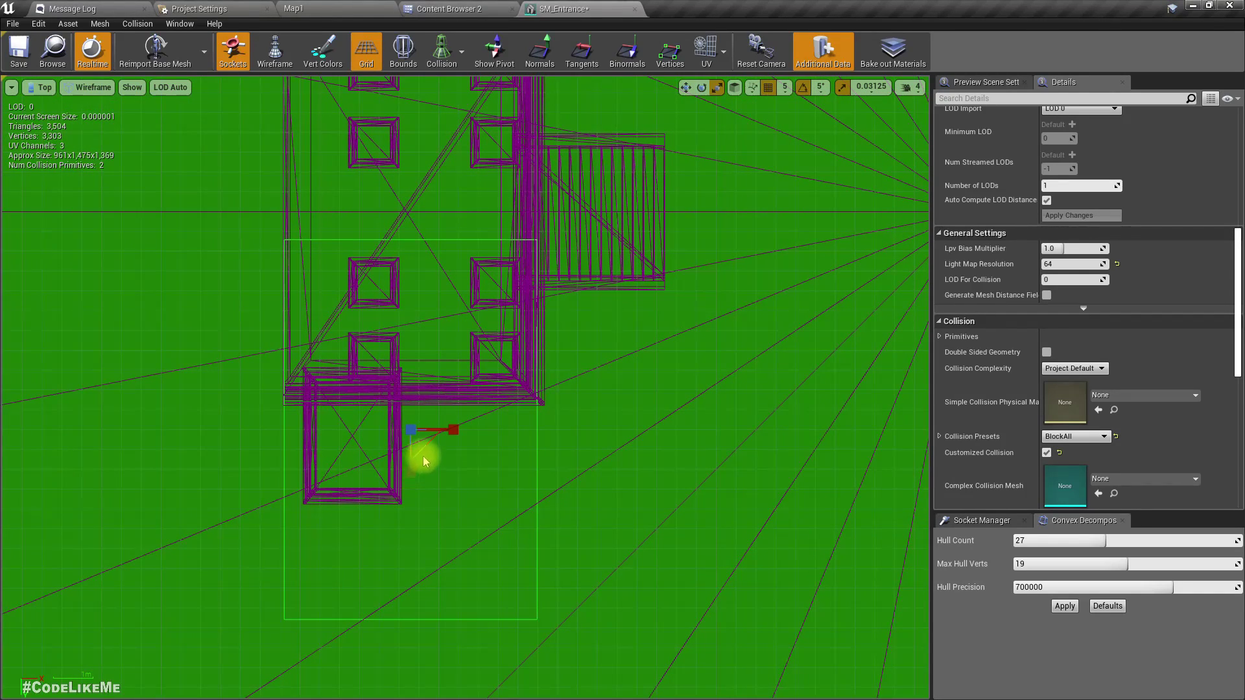
pyautogui.moveTo(448, 429); pyautogui.dragTo(353, 462)
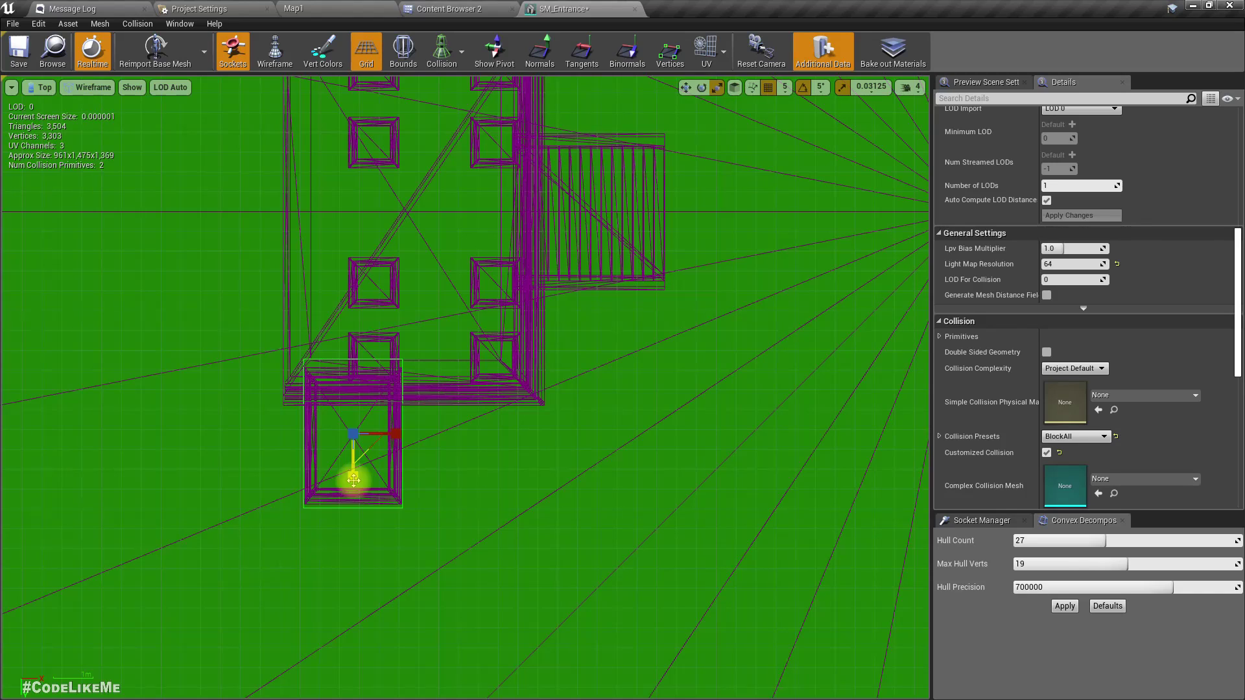
# In the Left view, lower the wing's collision box and stretch it vertically to span from the wing's cornice to the foundation
pyautogui.click(40, 87)
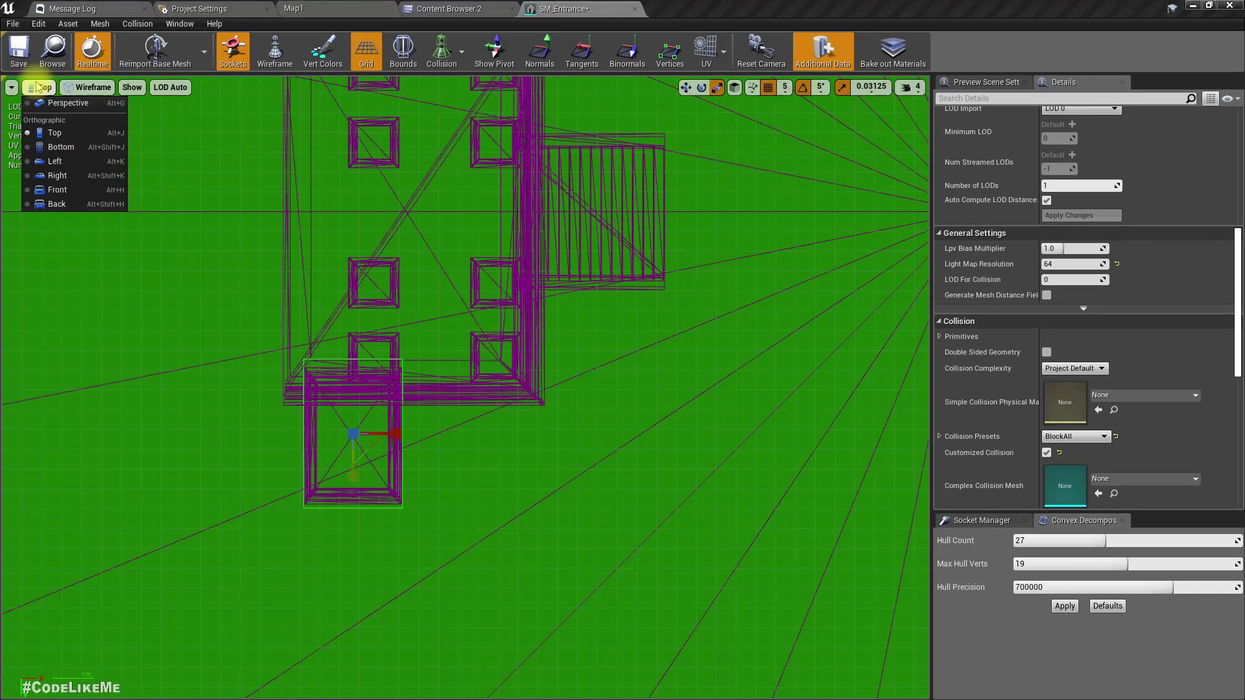
pyautogui.click(67, 162)
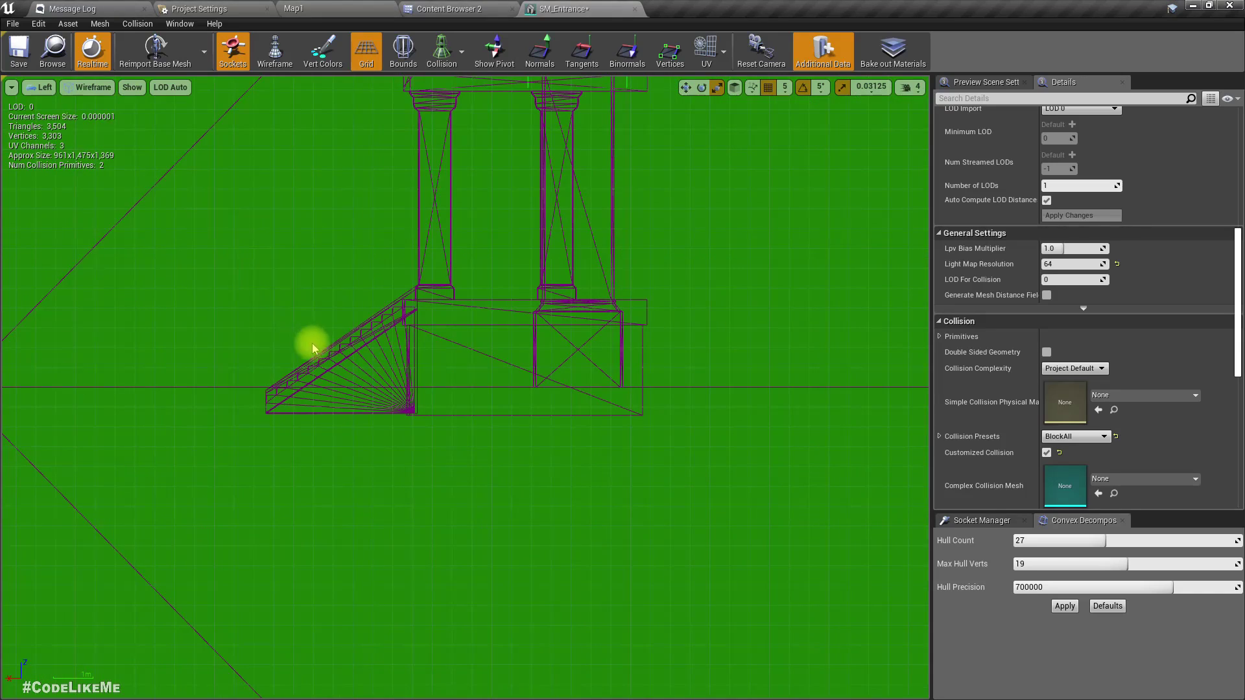
pyautogui.scroll(5, 313, 343)
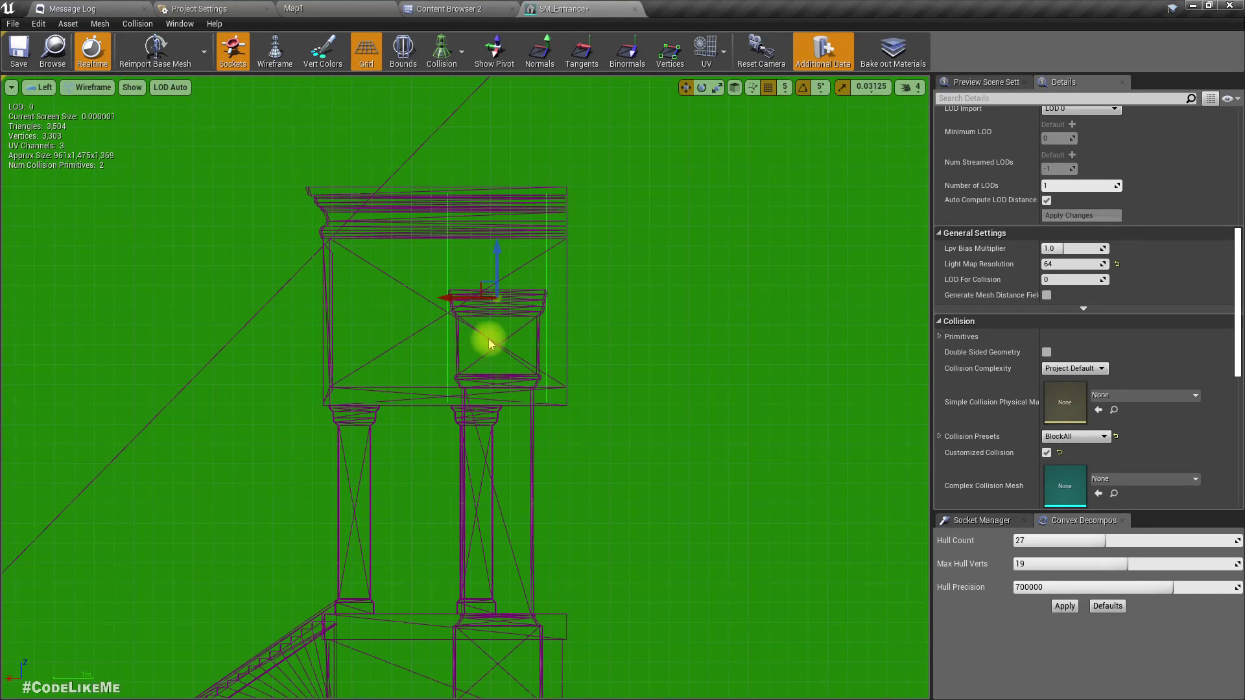
pyautogui.moveTo(502, 249); pyautogui.dragTo(495, 428)
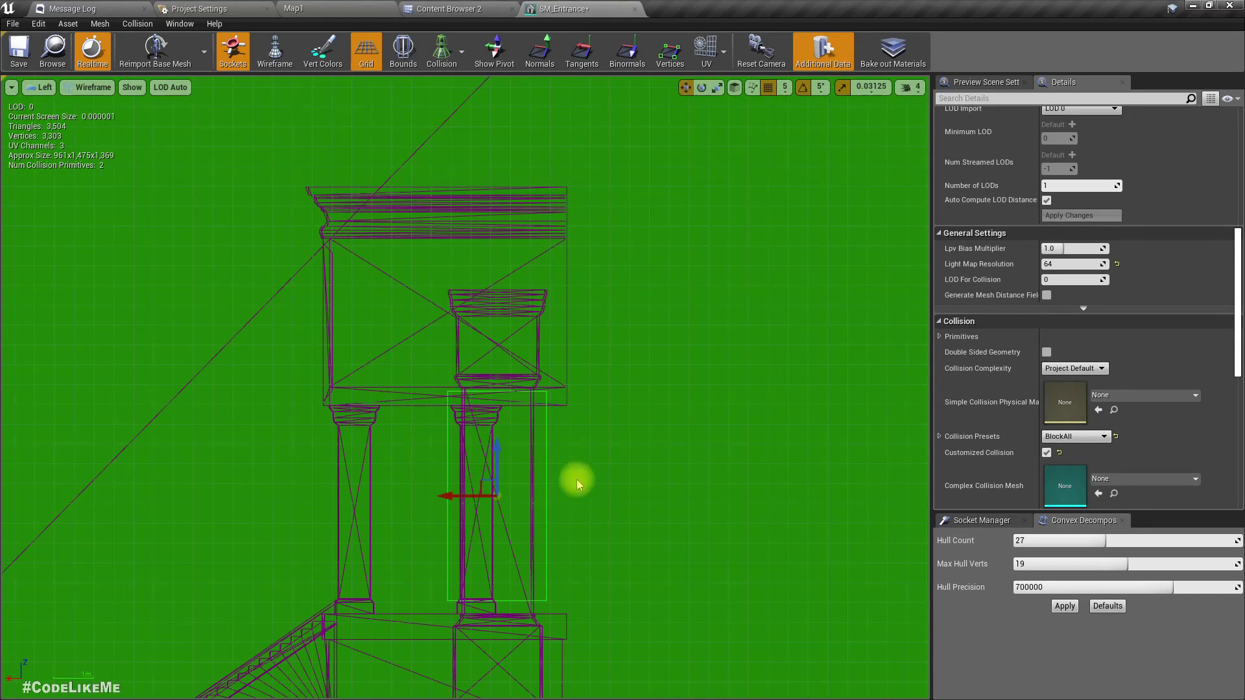
pyautogui.moveTo(576, 477); pyautogui.dragTo(519, 409, button='right')
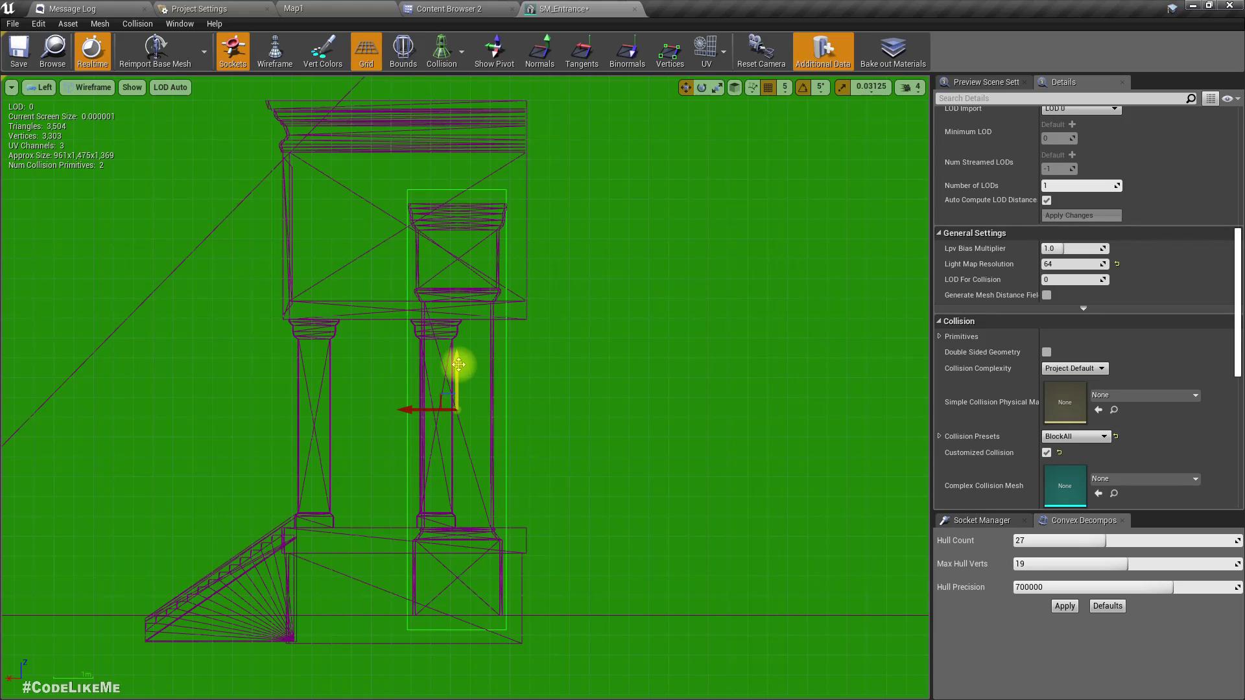
pyautogui.moveTo(458, 364); pyautogui.dragTo(457, 362)
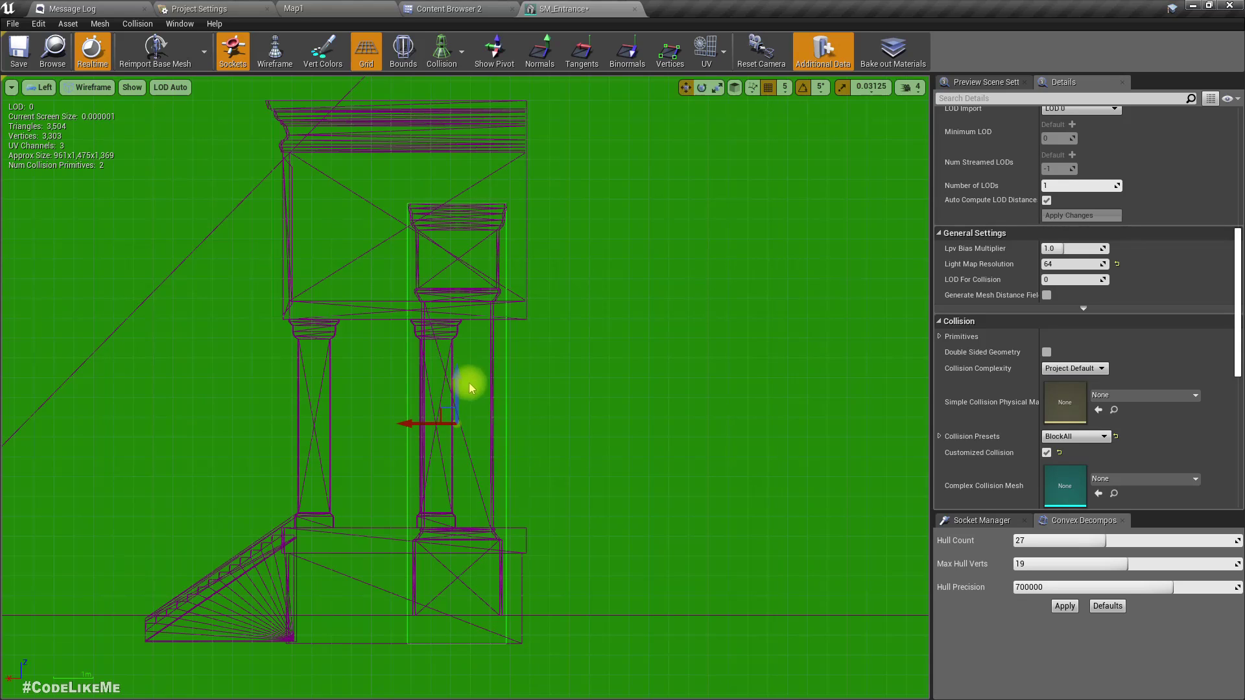
# In the Front view, try to copy the wing's collision box across to the opposite wing, and undo the moves
pyautogui.click(41, 87)
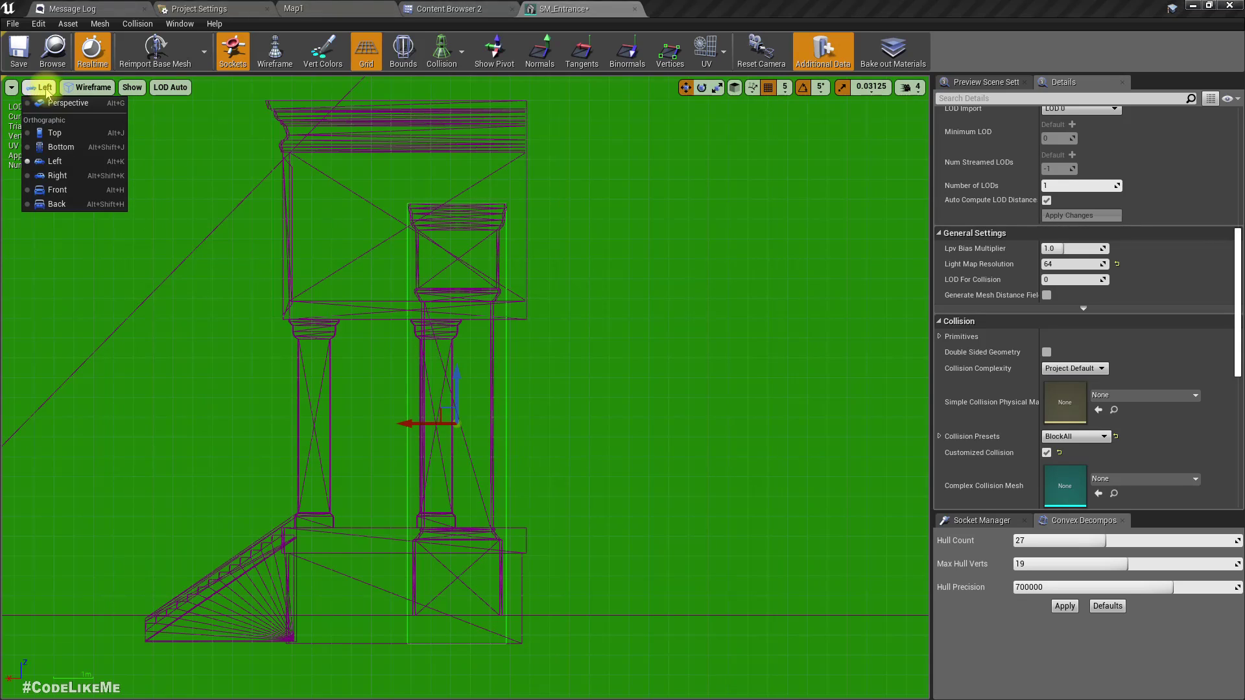
pyautogui.click(65, 189)
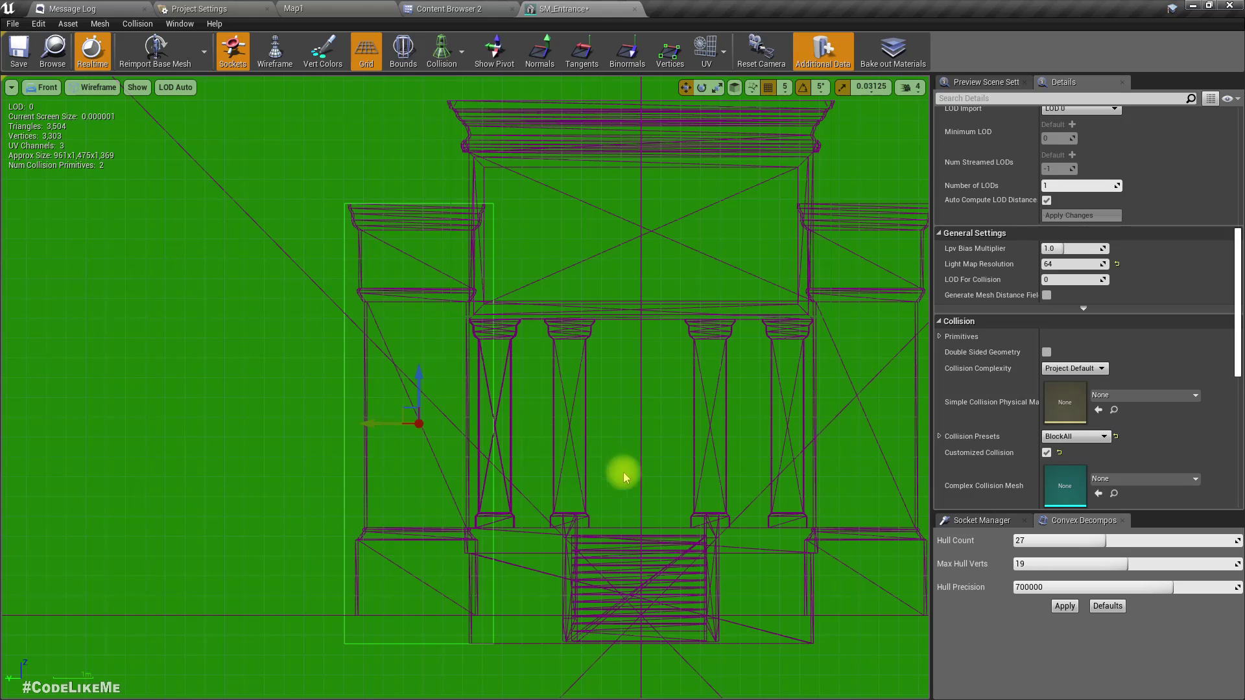
pyautogui.scroll(1, 492, 447)
pyautogui.scroll(-4, 492, 448)
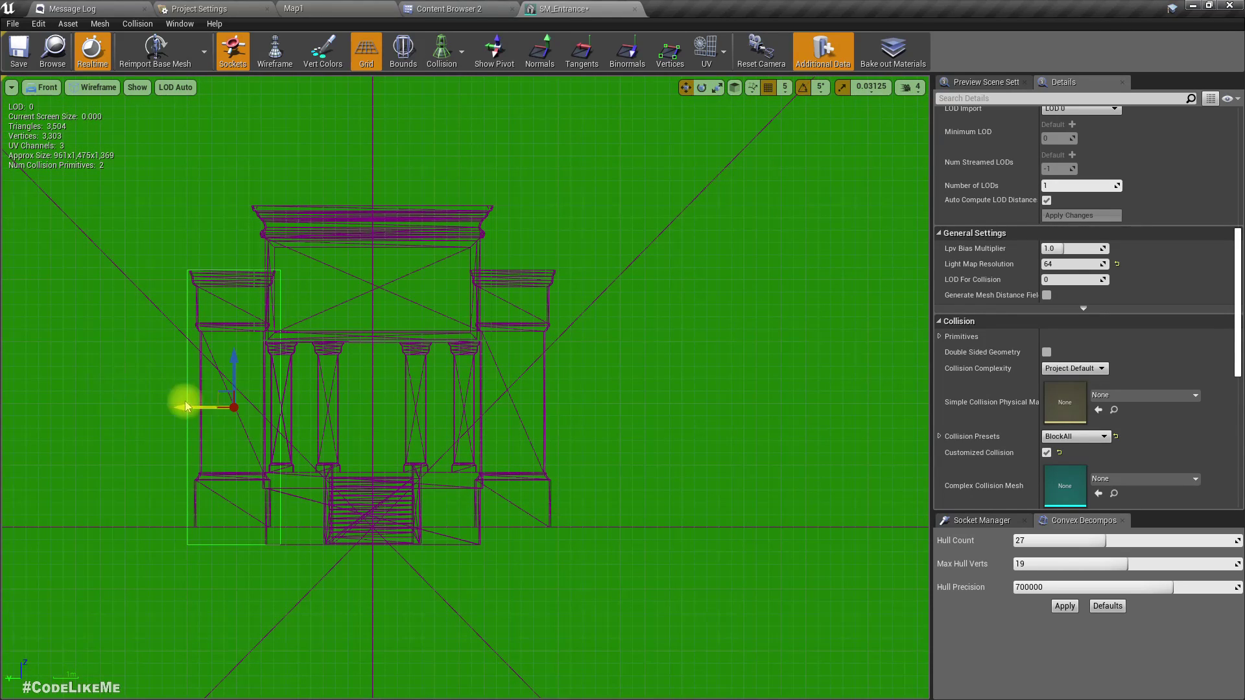
pyautogui.keyDown('alt'); pyautogui.moveTo(182, 406); pyautogui.dragTo(447, 407); pyautogui.keyUp('alt')
pyautogui.hotkey('ctrl', 'z')
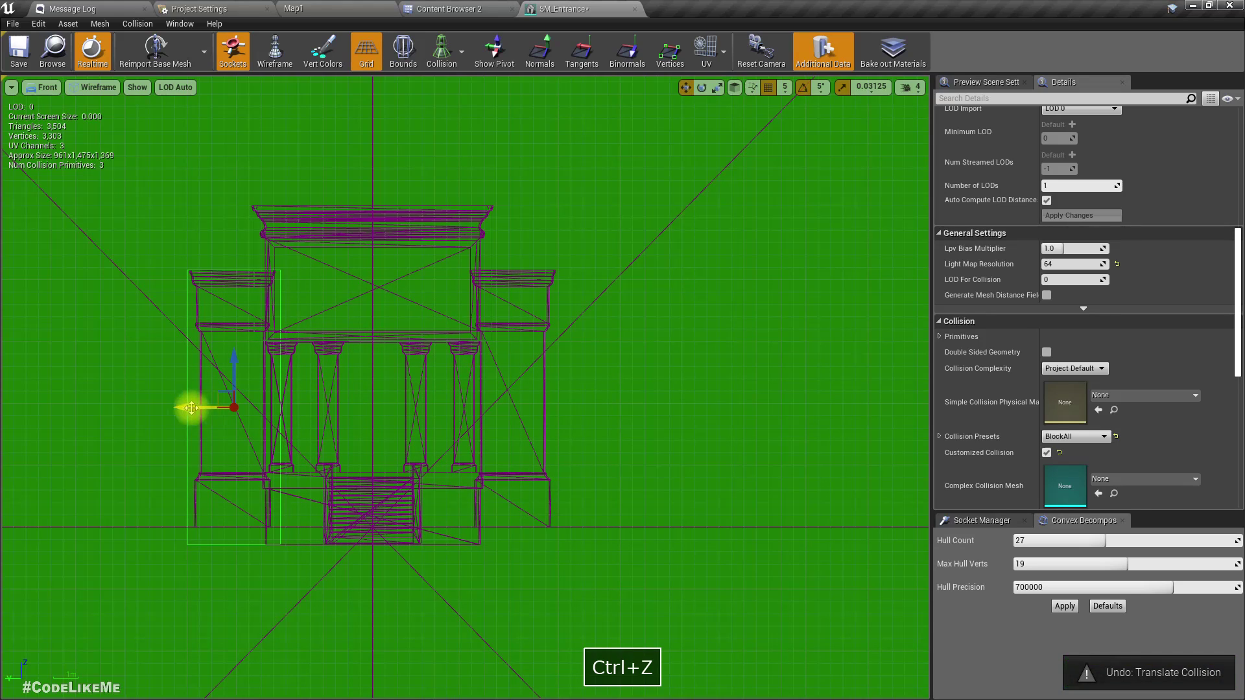
pyautogui.hotkey('ctrl', 'z')
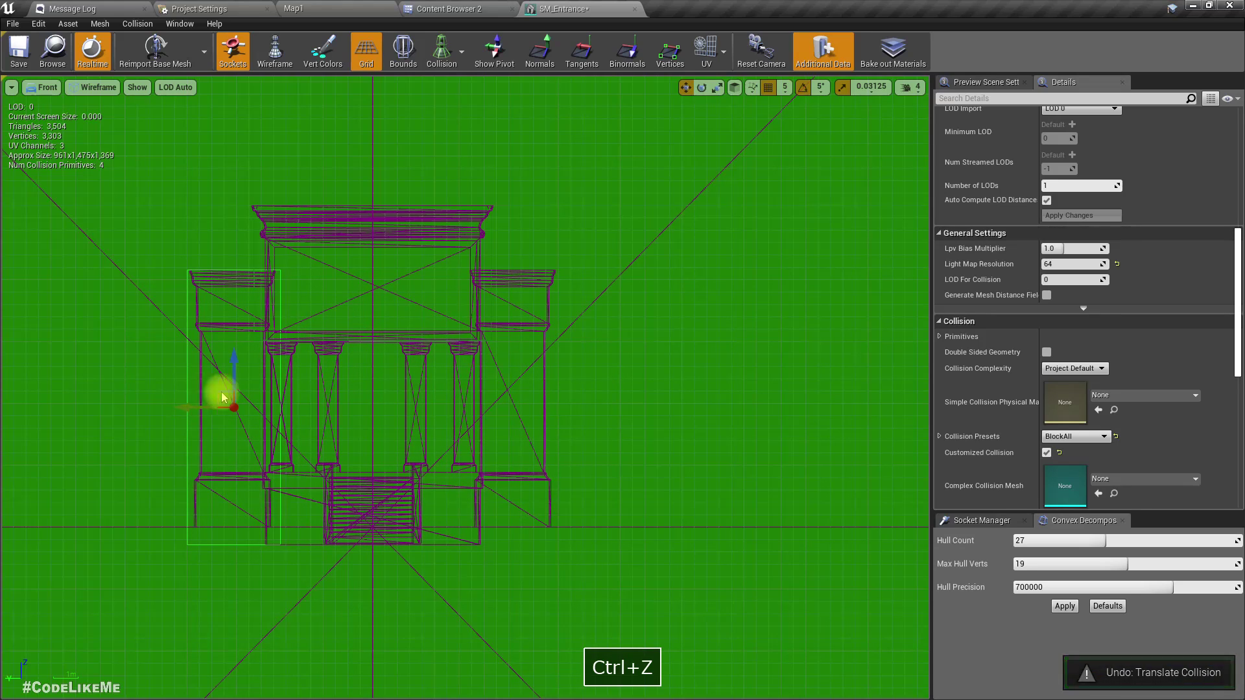
# Turn on Show Floor in the preview scene settings, and turn it off again
pyautogui.click(976, 81)
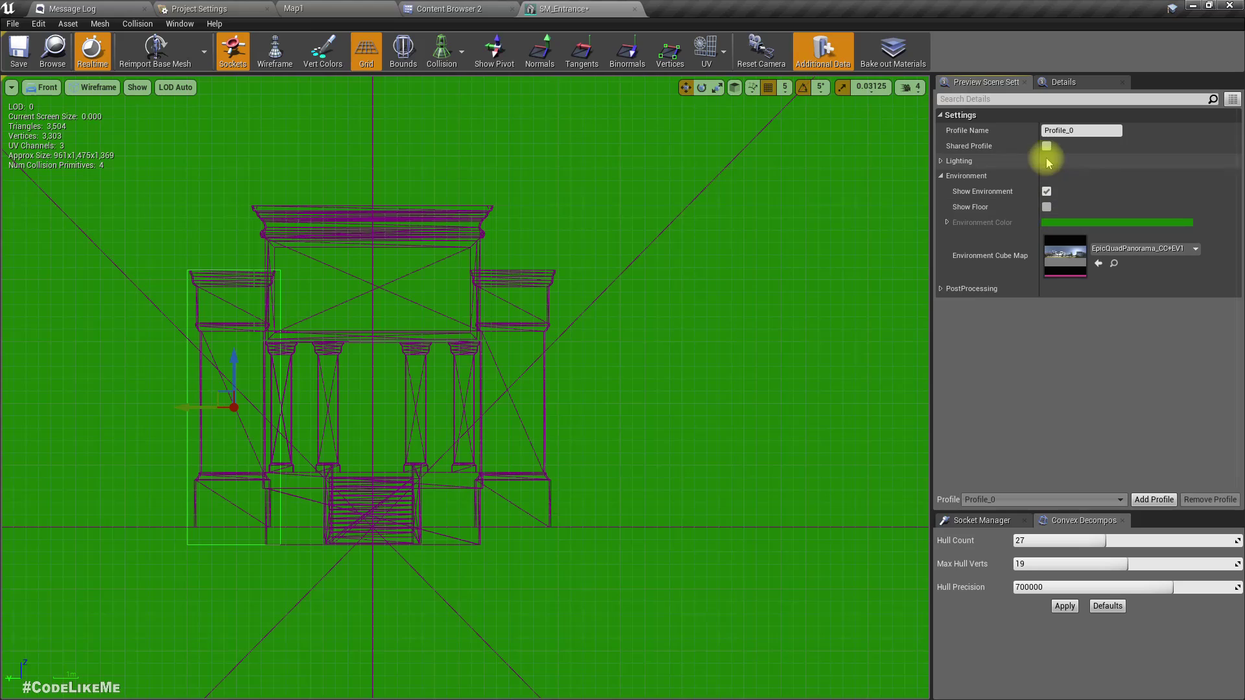
pyautogui.click(1047, 208)
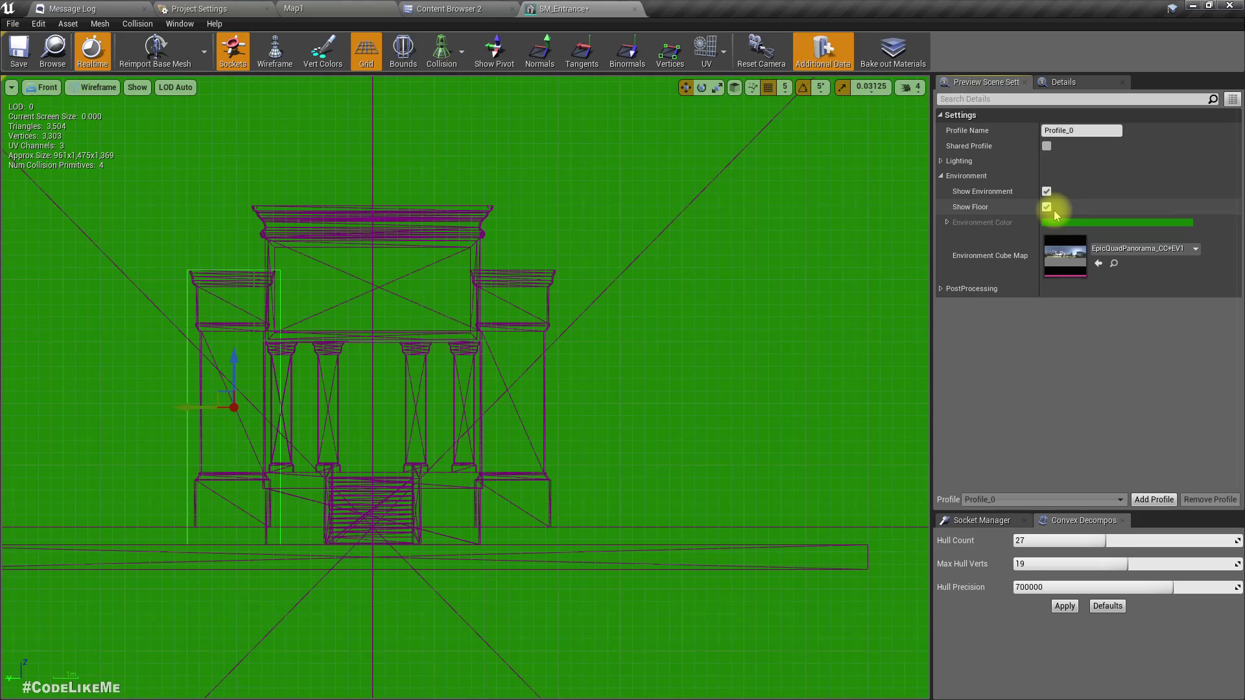
pyautogui.click(1046, 208)
# Return to the Perspective view and duplicate the wing's collision box onto the opposite side wing
pyautogui.click(59, 91)
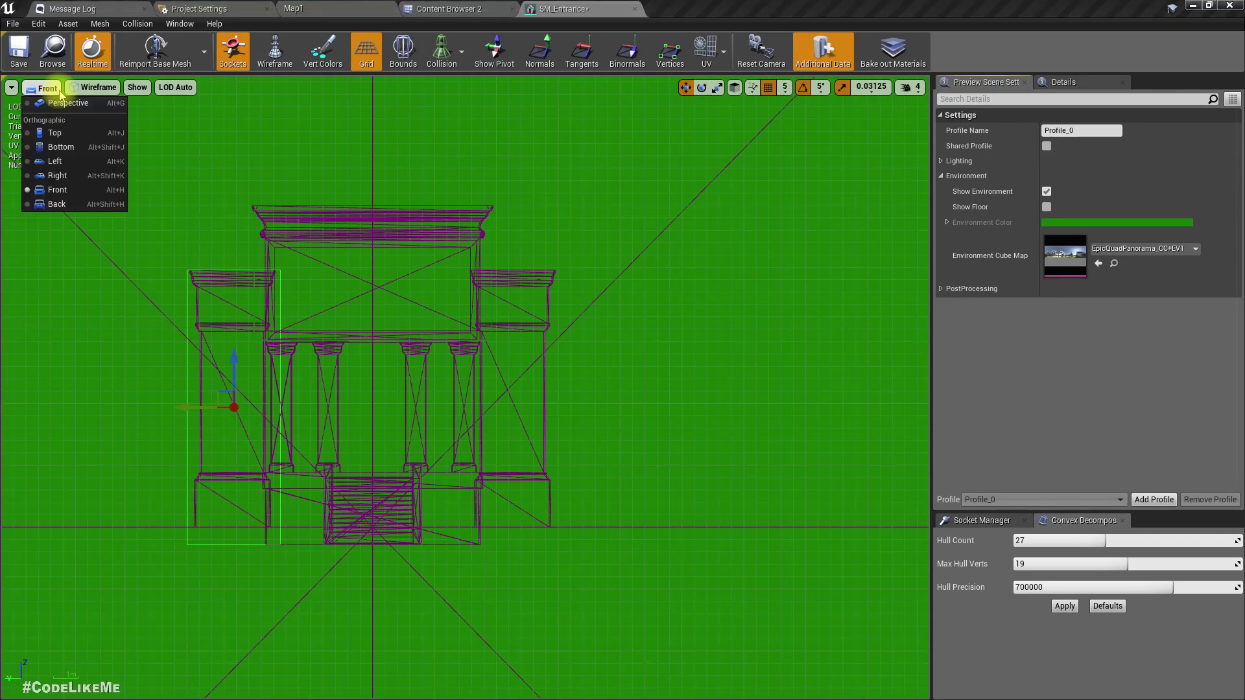
pyautogui.click(65, 102)
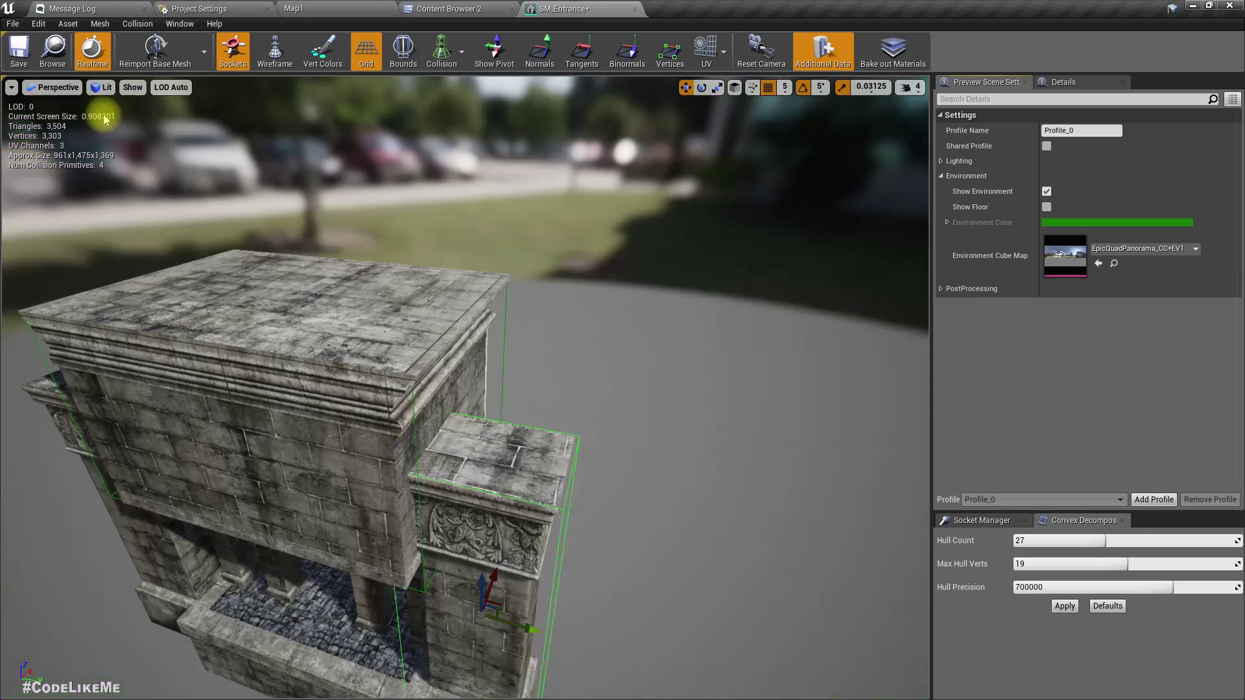
pyautogui.moveTo(135, 132); pyautogui.dragTo(825, 466)
pyautogui.keyDown('alt'); pyautogui.moveTo(739, 461); pyautogui.dragTo(382, 422); pyautogui.keyUp('alt')
pyautogui.moveTo(438, 458); pyautogui.dragTo(642, 382, button='right')
pyautogui.moveTo(518, 447); pyautogui.dragTo(358, 308)
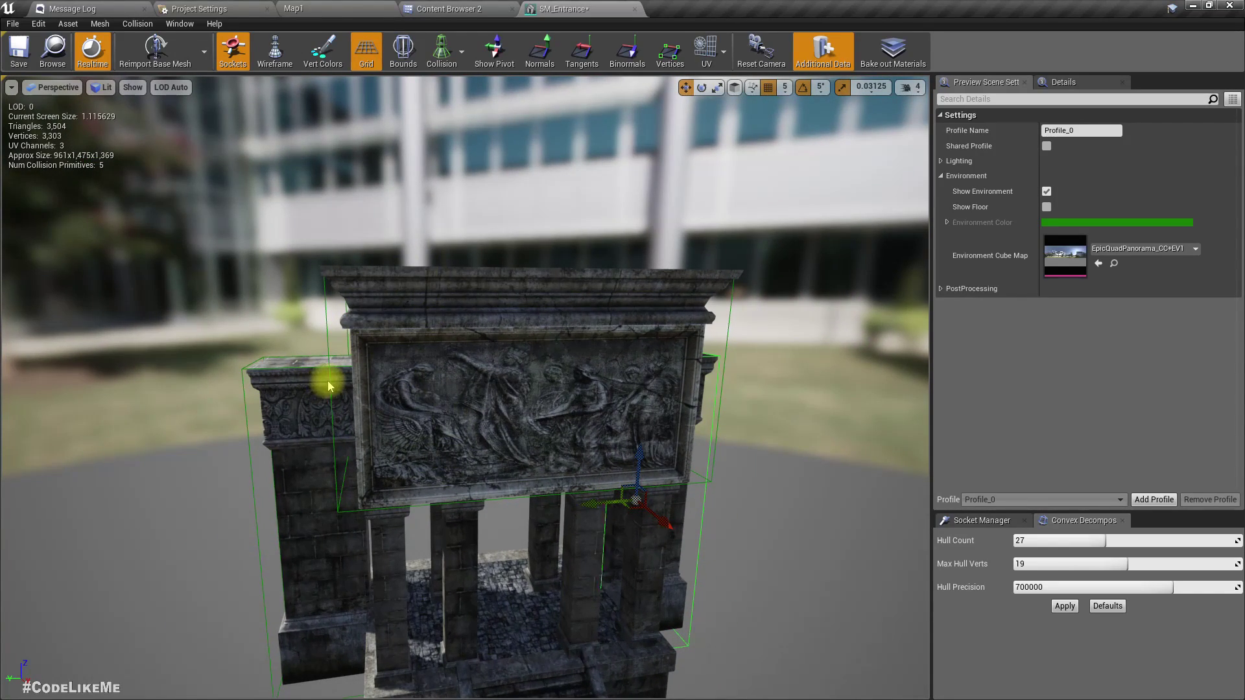
# Duplicate the upper block's collision box straight down onto the platform base beneath the columns
pyautogui.moveTo(359, 405); pyautogui.dragTo(546, 440)
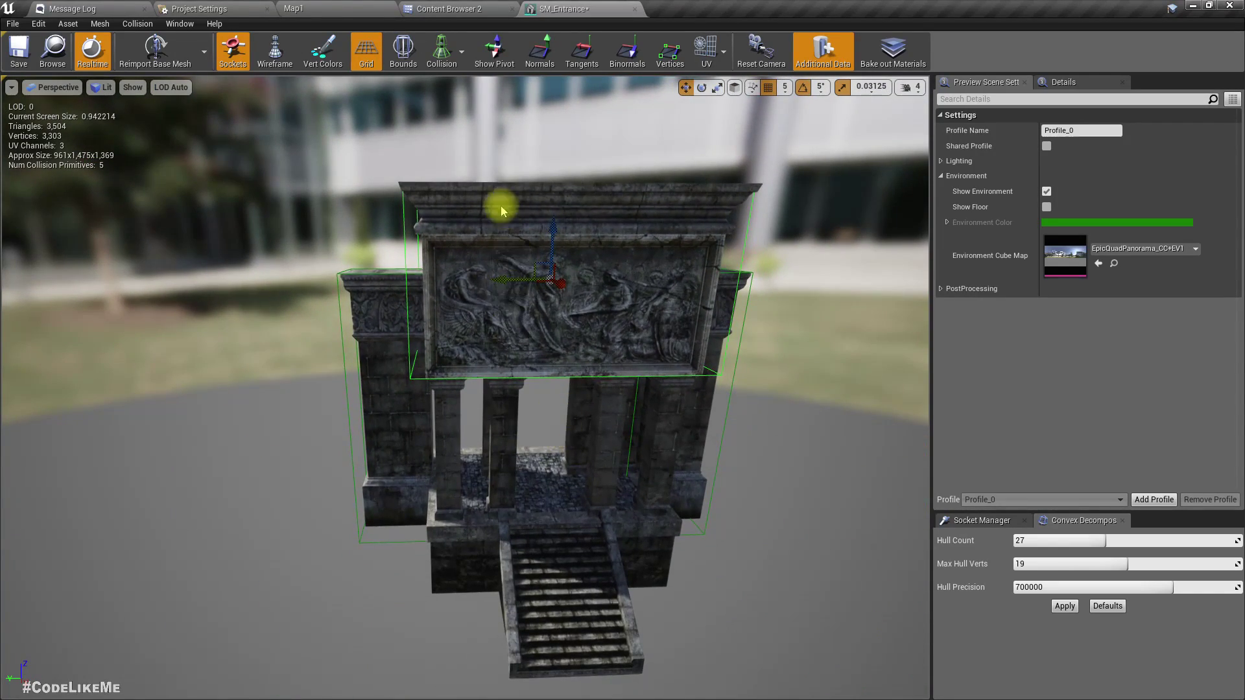
pyautogui.keyDown('alt'); pyautogui.moveTo(556, 232); pyautogui.dragTo(542, 494); pyautogui.keyUp('alt')
pyautogui.moveTo(509, 506)
pyautogui.mouseDown(button='right')
pyautogui.moveTo(519, 483)
pyautogui.moveTo(551, 519)
pyautogui.moveTo(538, 483)
pyautogui.moveTo(509, 506)
pyautogui.mouseUp(button='right')
pyautogui.moveTo(509, 504); pyautogui.dragTo(499, 493)
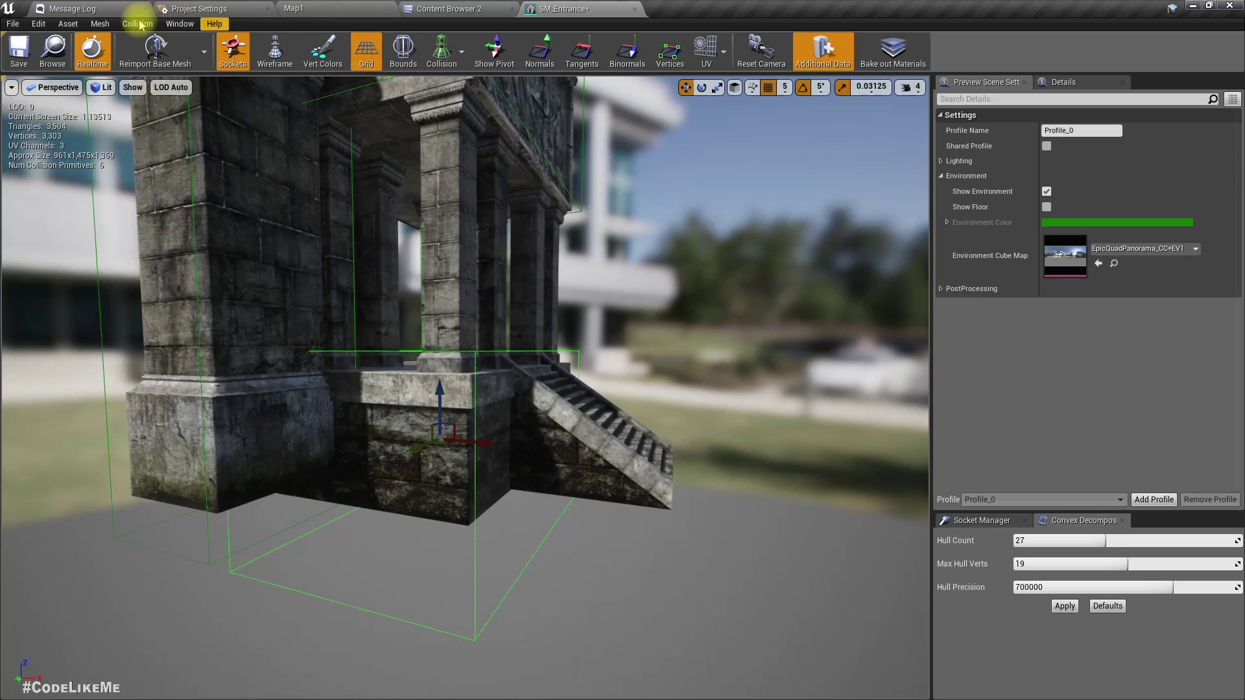
# In the Right view, shrink the base collision box's height and depth, and shift it to align with the platform's back and top edges
pyautogui.click(51, 87)
pyautogui.click(78, 175)
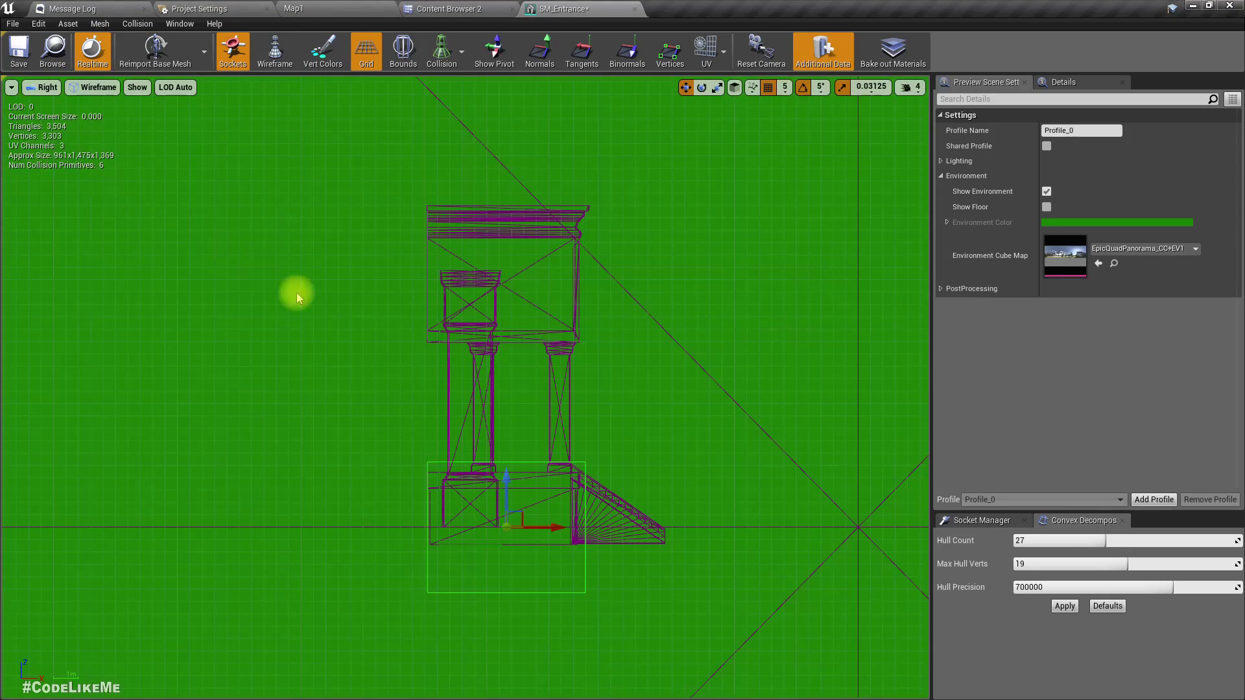
pyautogui.scroll(4, 534, 520)
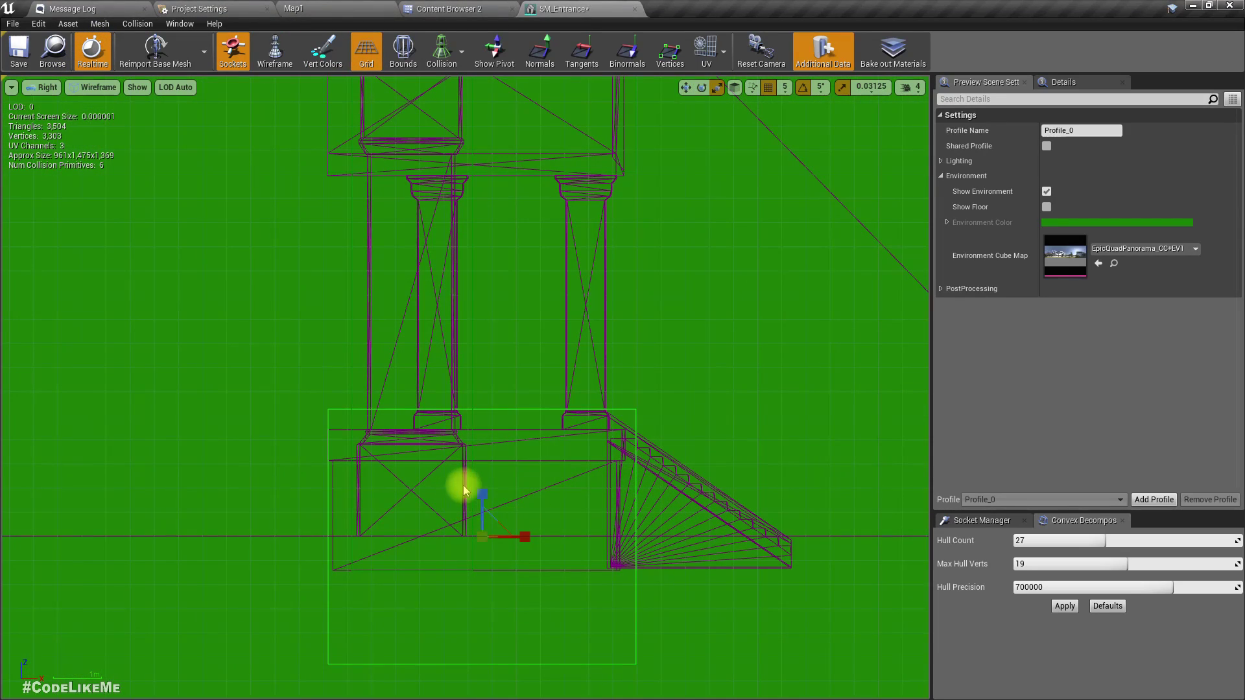
pyautogui.moveTo(481, 491); pyautogui.dragTo(483, 456)
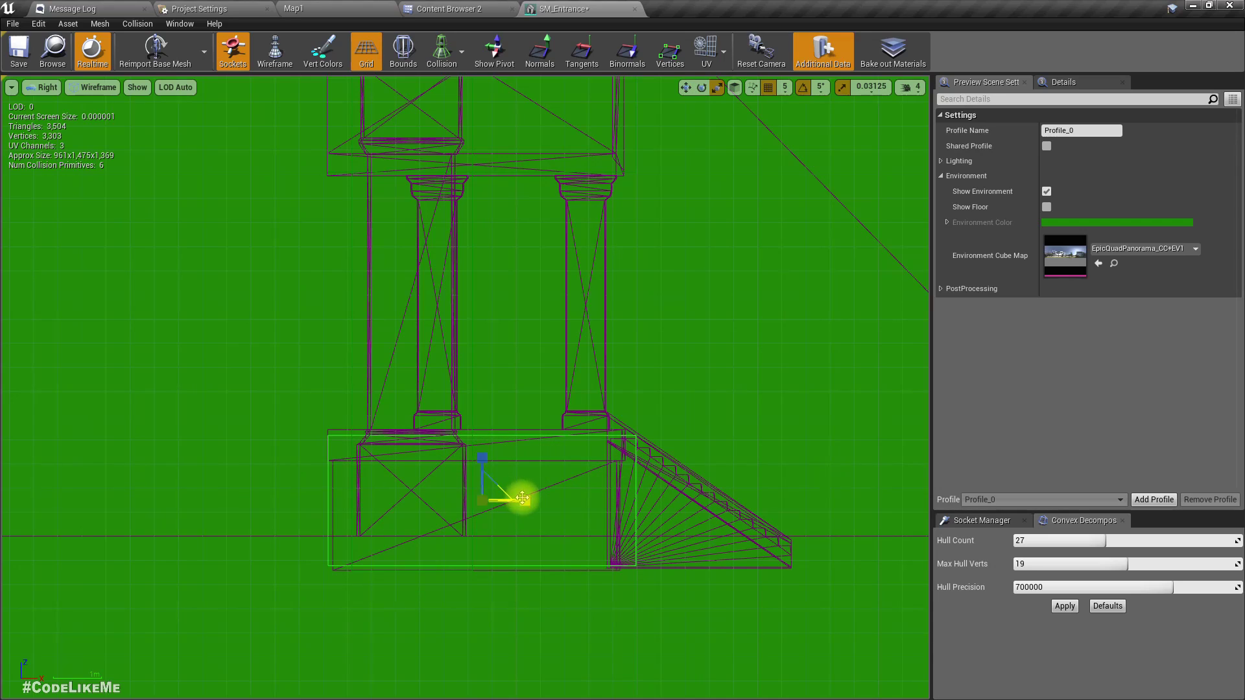
pyautogui.moveTo(523, 498); pyautogui.dragTo(501, 500)
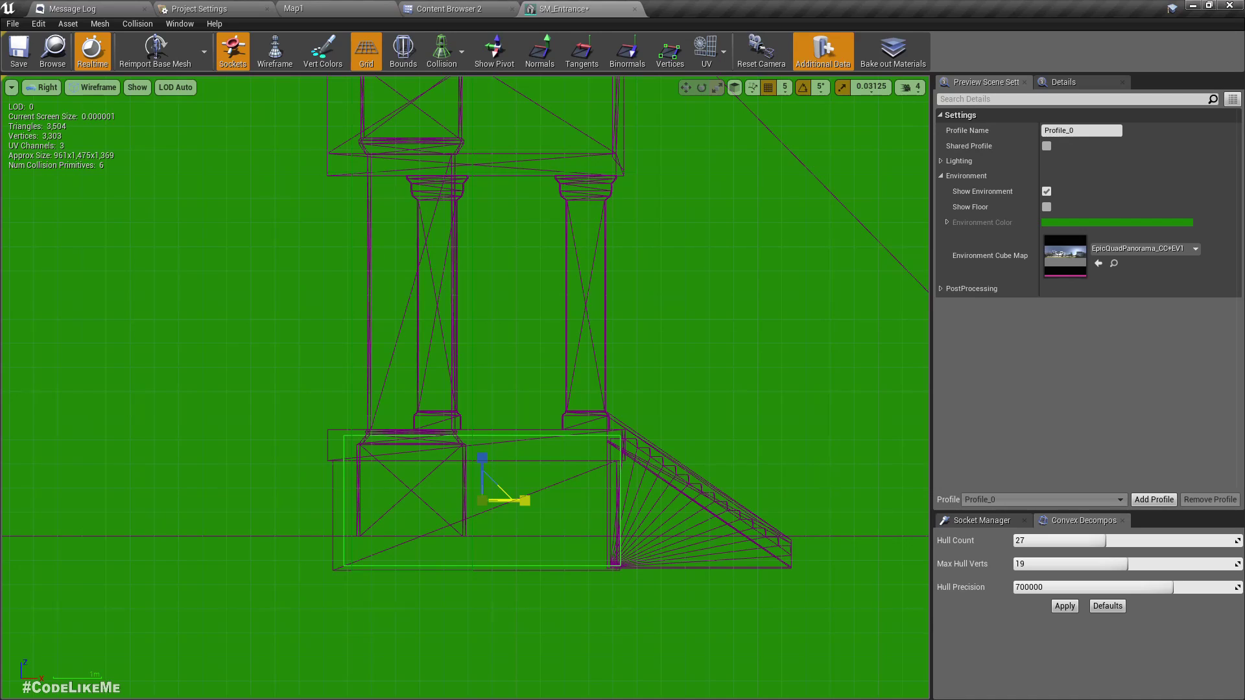
pyautogui.click(523, 503)
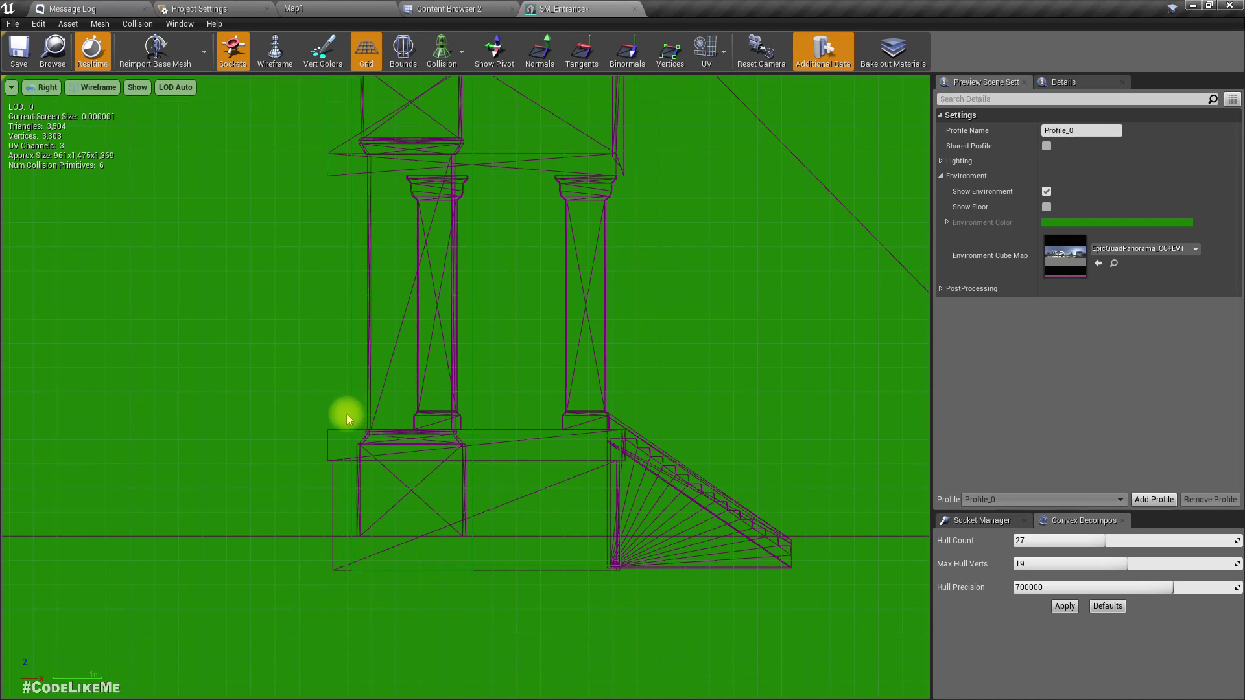
pyautogui.click(345, 435)
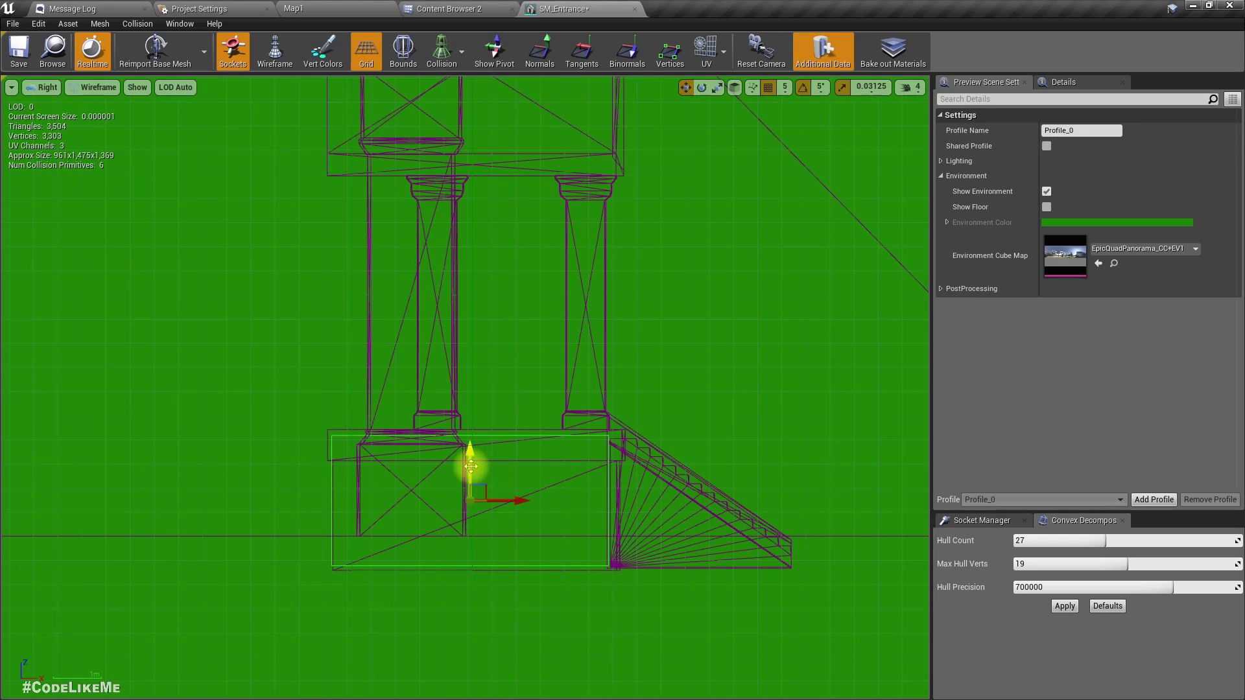
pyautogui.moveTo(469, 465); pyautogui.dragTo(468, 447)
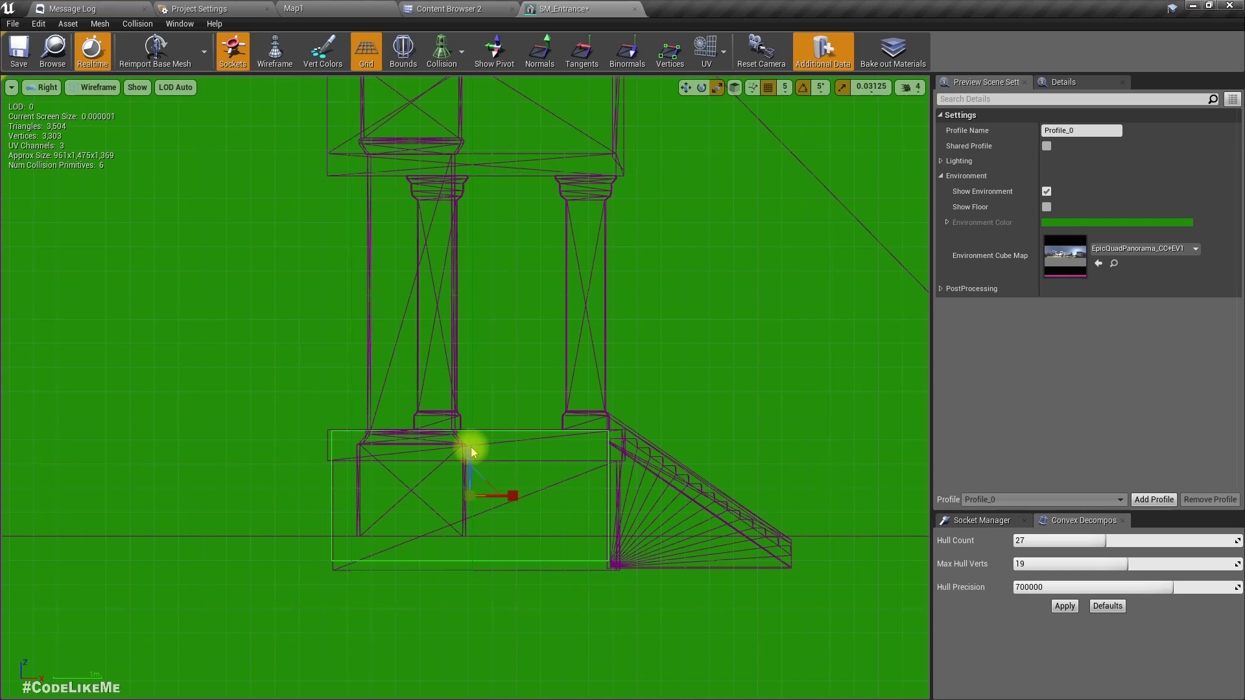
# Stretch the base collision box vertically and lower it so its top meets the platform floor and its bottom reaches below the base
pyautogui.click(472, 452)
pyautogui.click(505, 438)
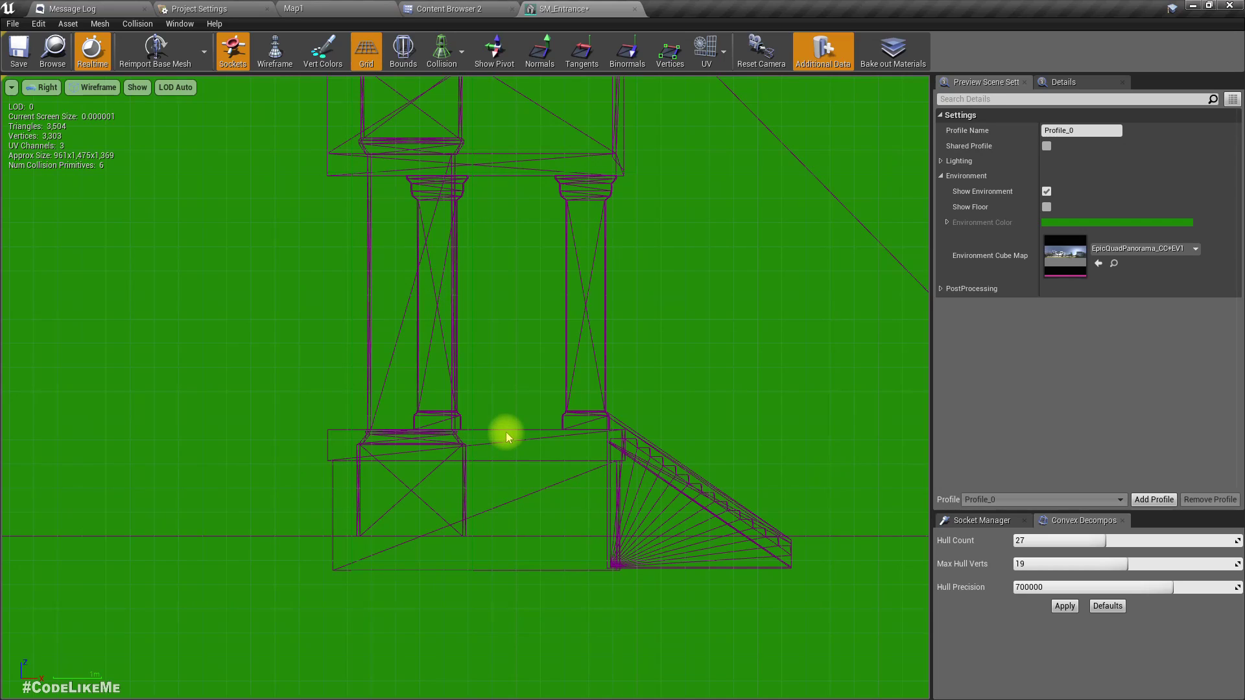
pyautogui.click(507, 432)
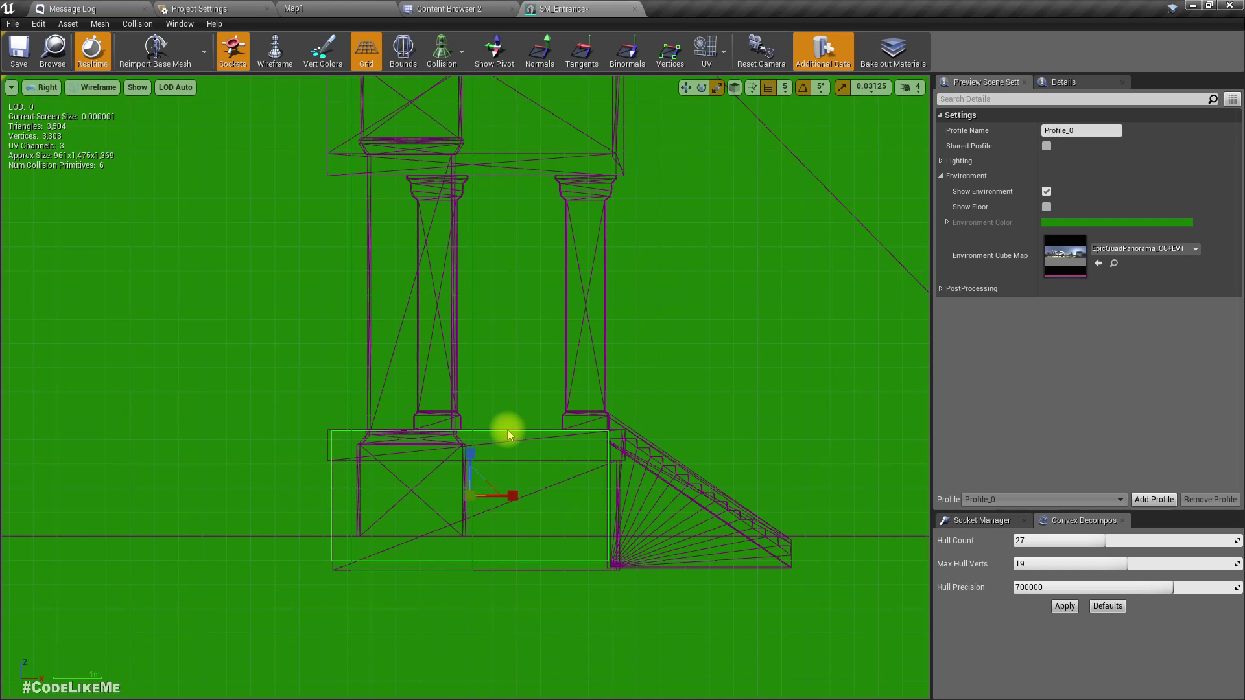
pyautogui.click(470, 461)
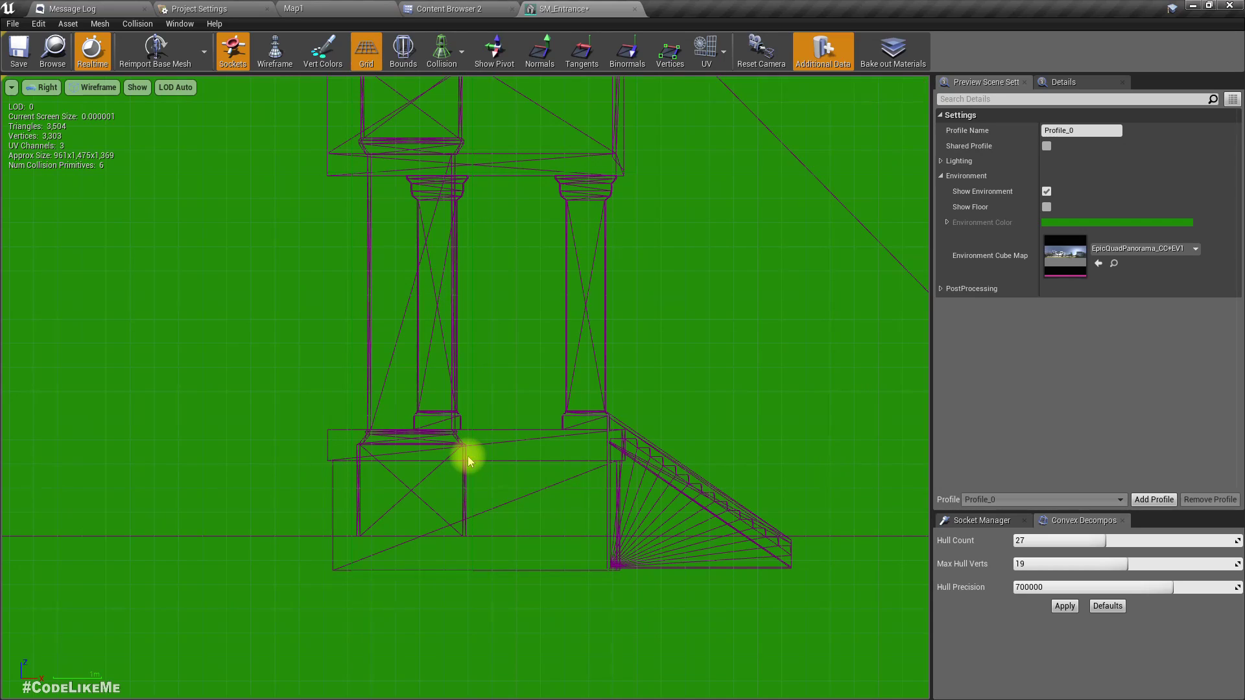
pyautogui.click(503, 420)
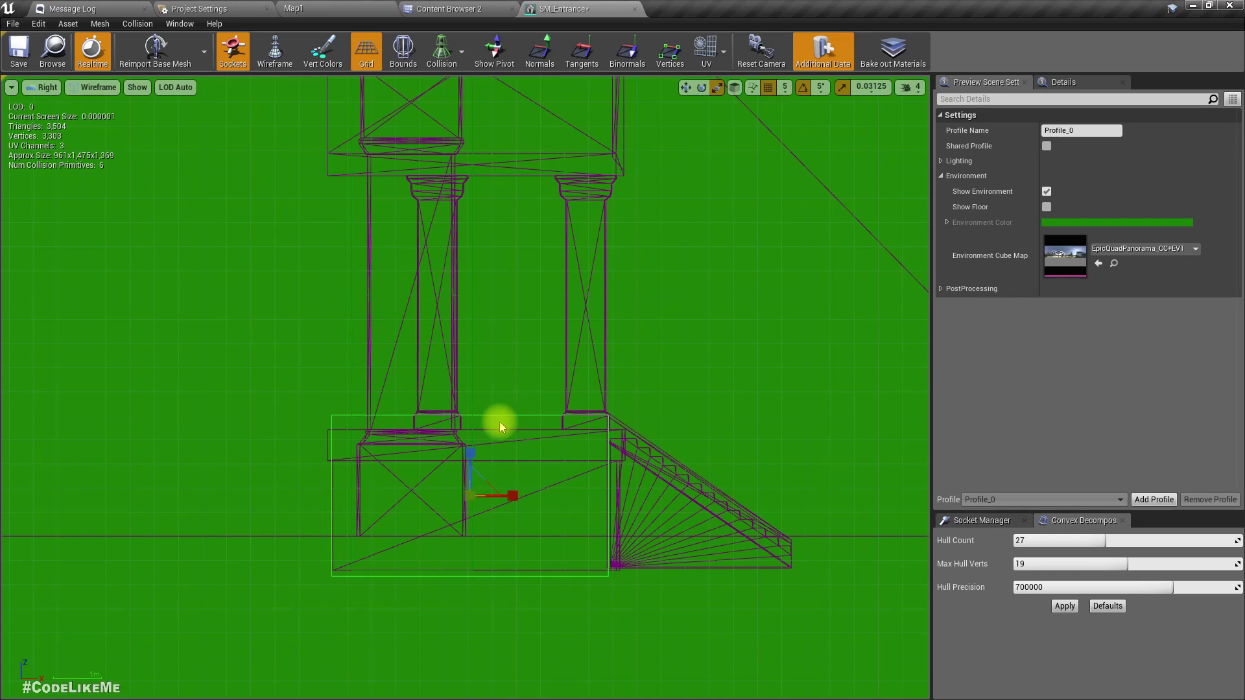
pyautogui.moveTo(465, 458)
pyautogui.mouseDown()
pyautogui.moveTo(451, 468)
pyautogui.moveTo(475, 461)
pyautogui.moveTo(474, 477)
pyautogui.moveTo(473, 450)
pyautogui.moveTo(468, 462)
pyautogui.mouseUp()
pyautogui.moveTo(773, 493); pyautogui.dragTo(637, 469, button='right')
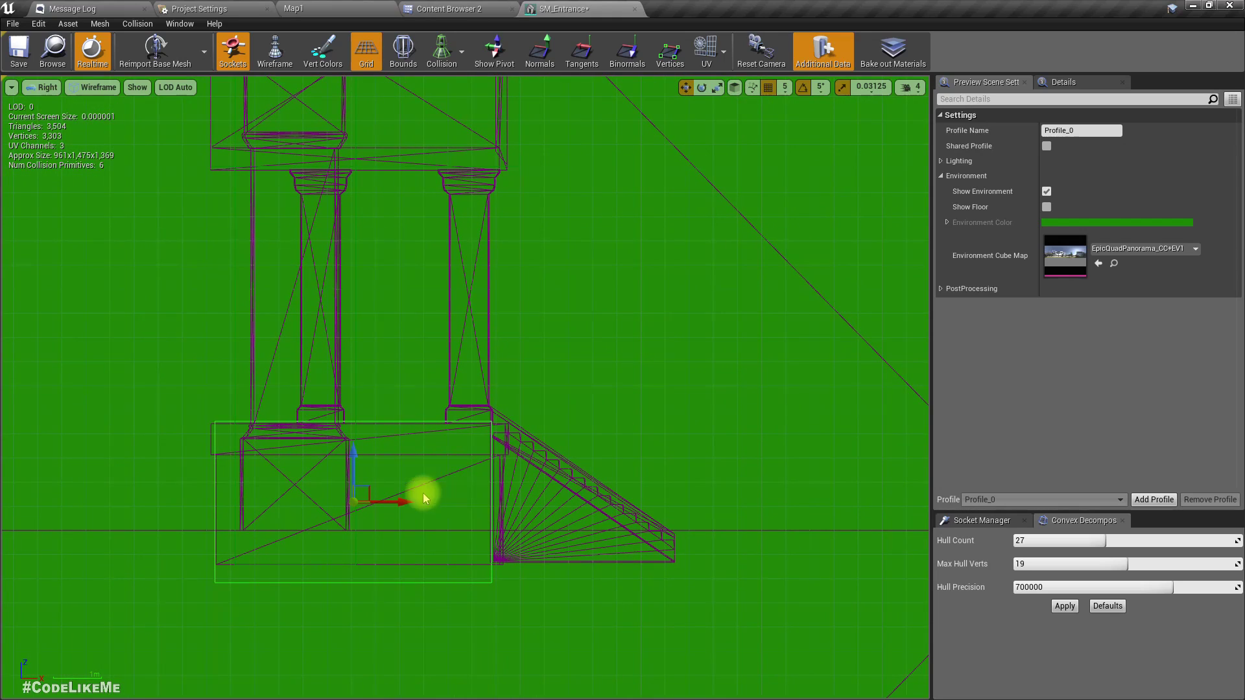
# Duplicate the base collision box out onto the stairs and rotate the copy to match the staircase slope
pyautogui.keyDown('alt'); pyautogui.moveTo(402, 498); pyautogui.dragTo(611, 499); pyautogui.keyUp('alt')
pyautogui.press('e')
pyautogui.moveTo(536, 442); pyautogui.dragTo(576, 437)
pyautogui.press('w')
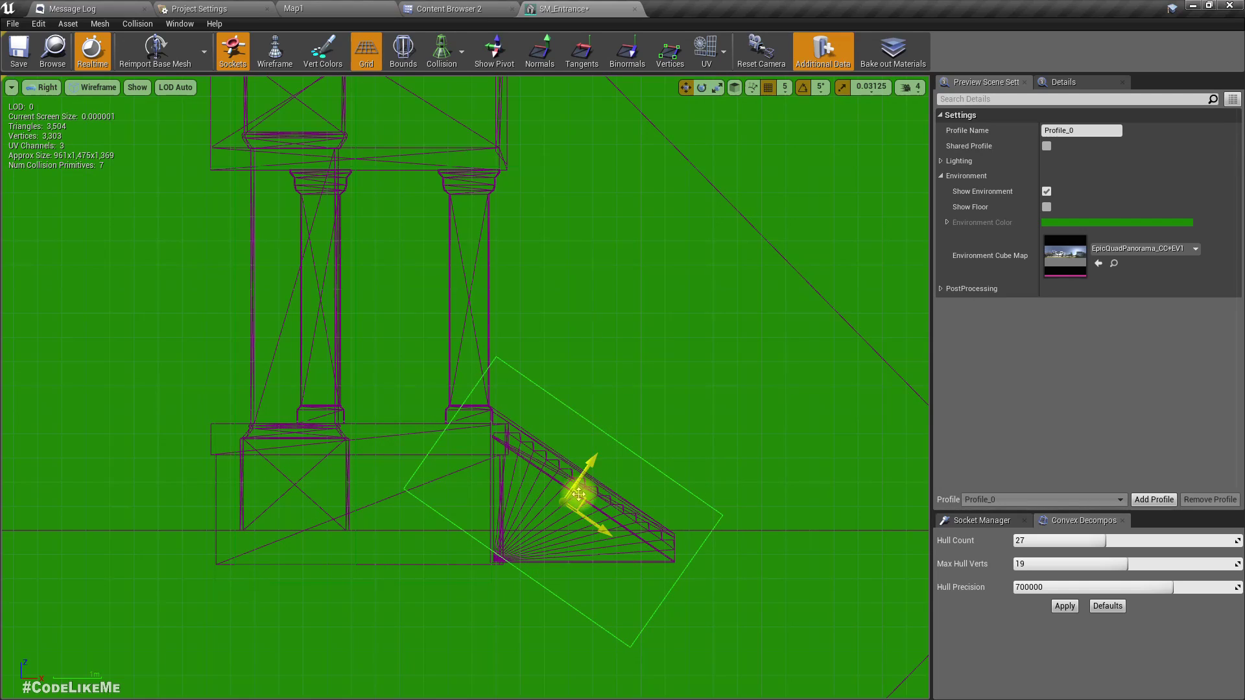
# Align the tilted collision box with the stairs so its top follows the steps, and reduce its thickness
pyautogui.moveTo(579, 495); pyautogui.dragTo(595, 580)
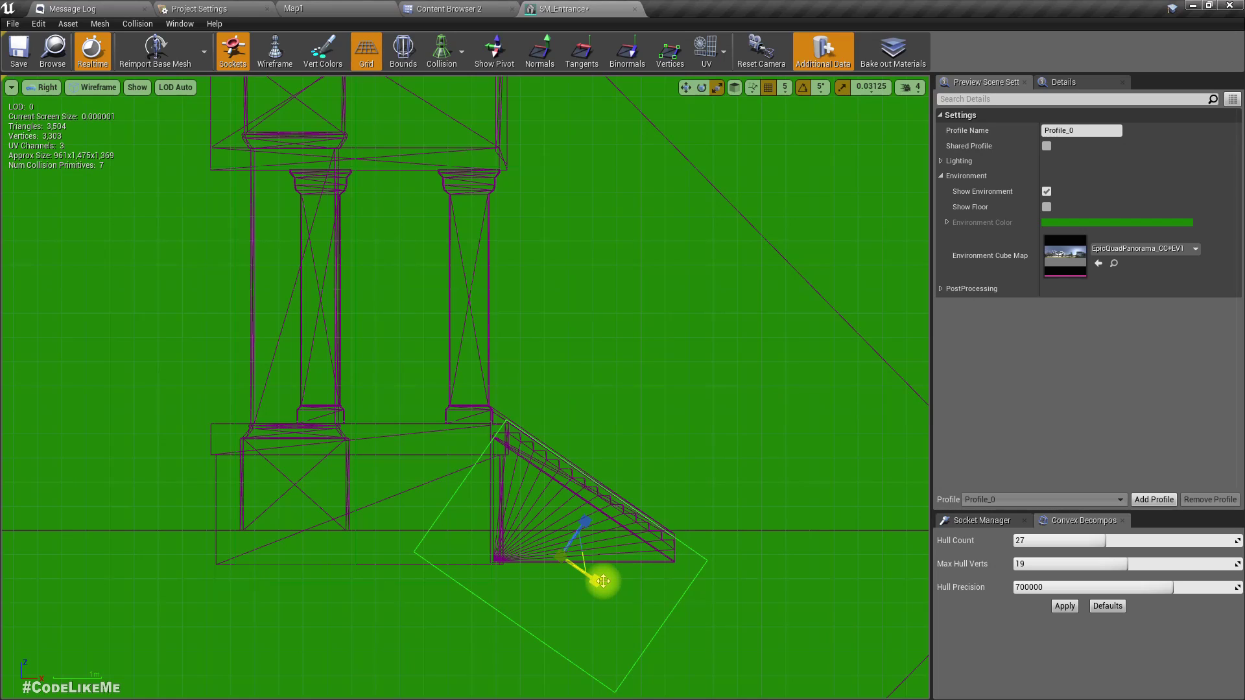
pyautogui.moveTo(597, 581); pyautogui.dragTo(590, 578)
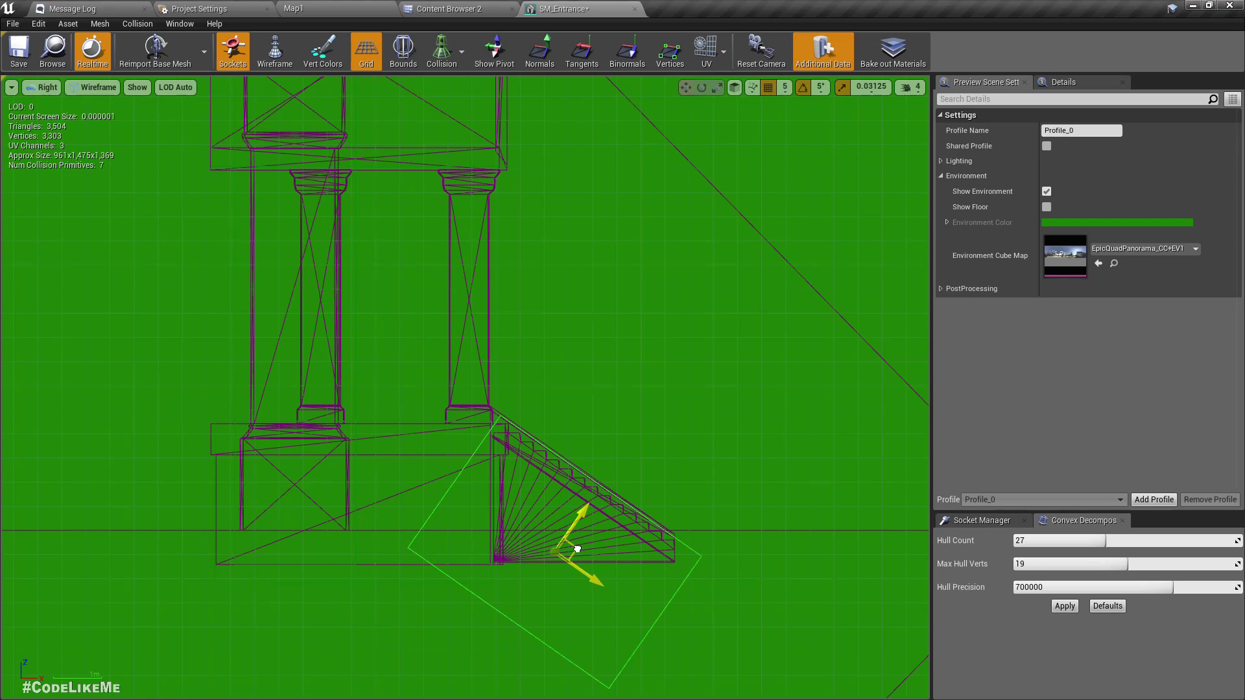
pyautogui.moveTo(577, 549); pyautogui.dragTo(576, 548)
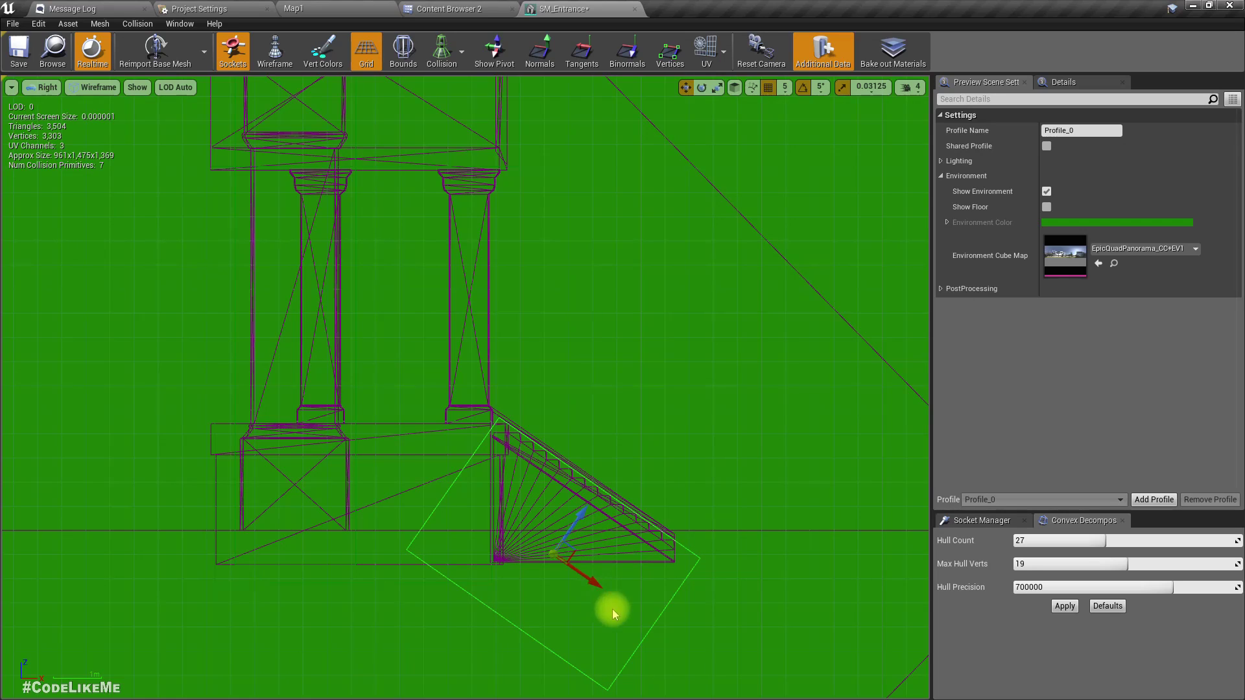
pyautogui.press('r')
pyautogui.moveTo(583, 516); pyautogui.dragTo(597, 494)
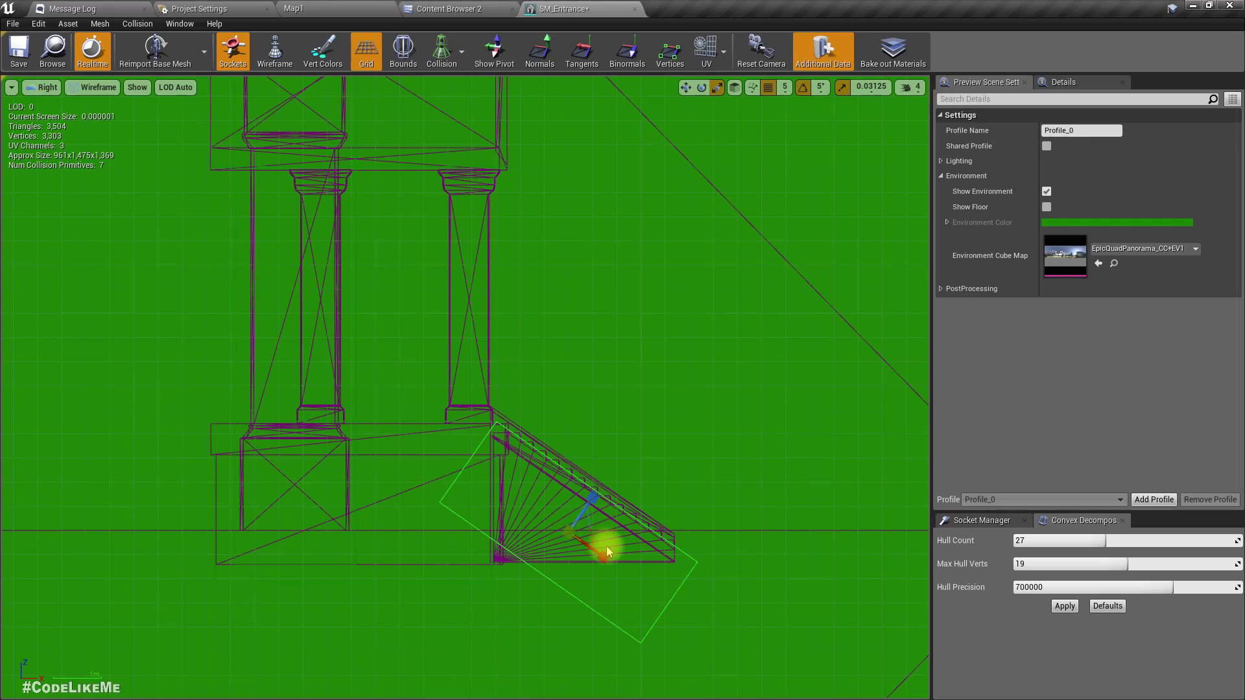
# In the Front view, narrow the stairs' collision box to the width of the staircase
pyautogui.click(43, 87)
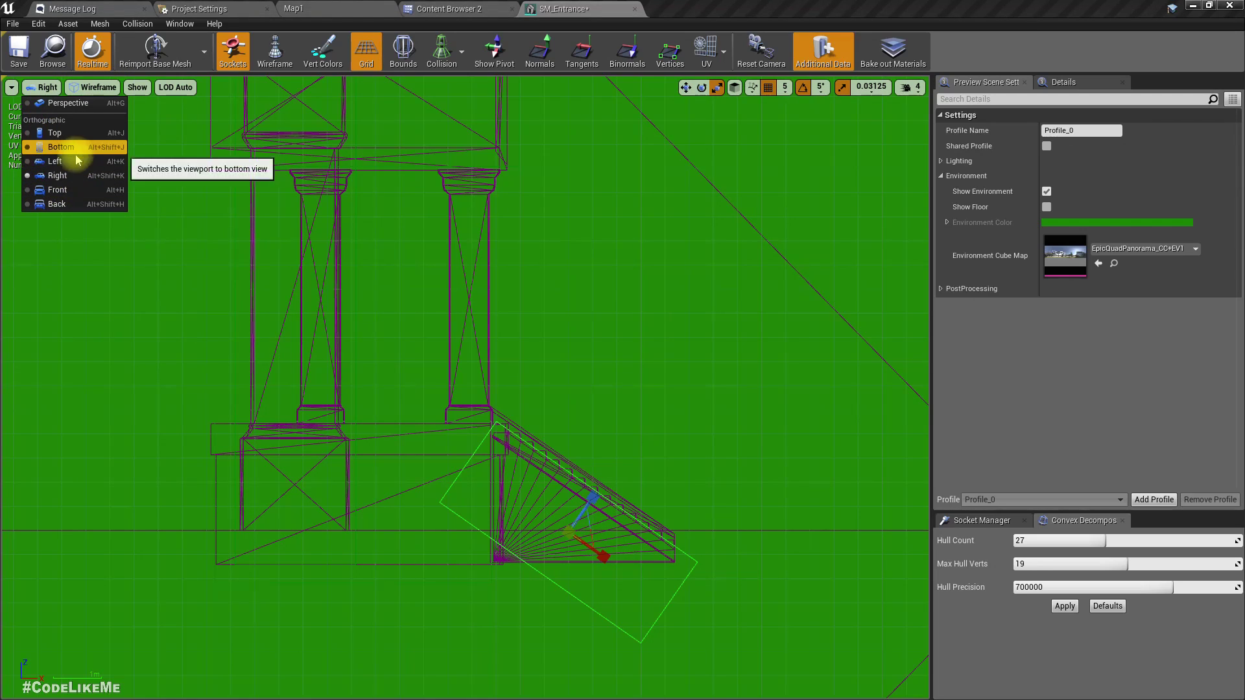
pyautogui.click(54, 162)
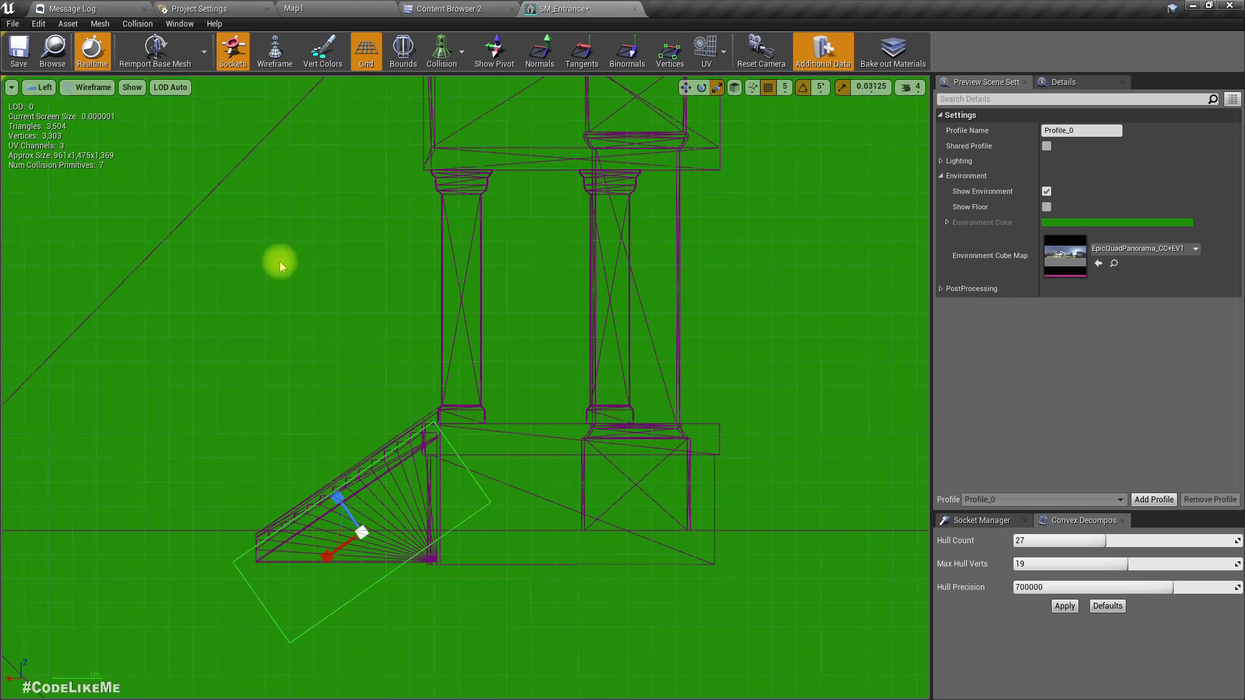
pyautogui.click(44, 86)
pyautogui.click(71, 176)
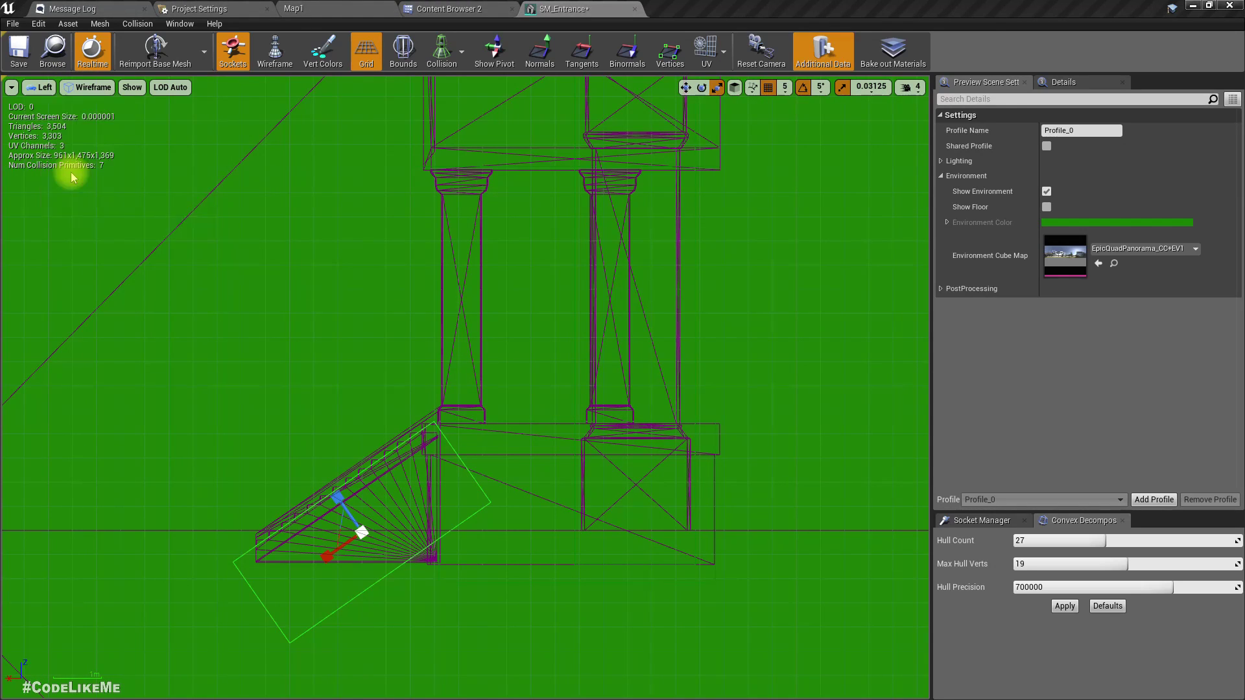
pyautogui.click(47, 87)
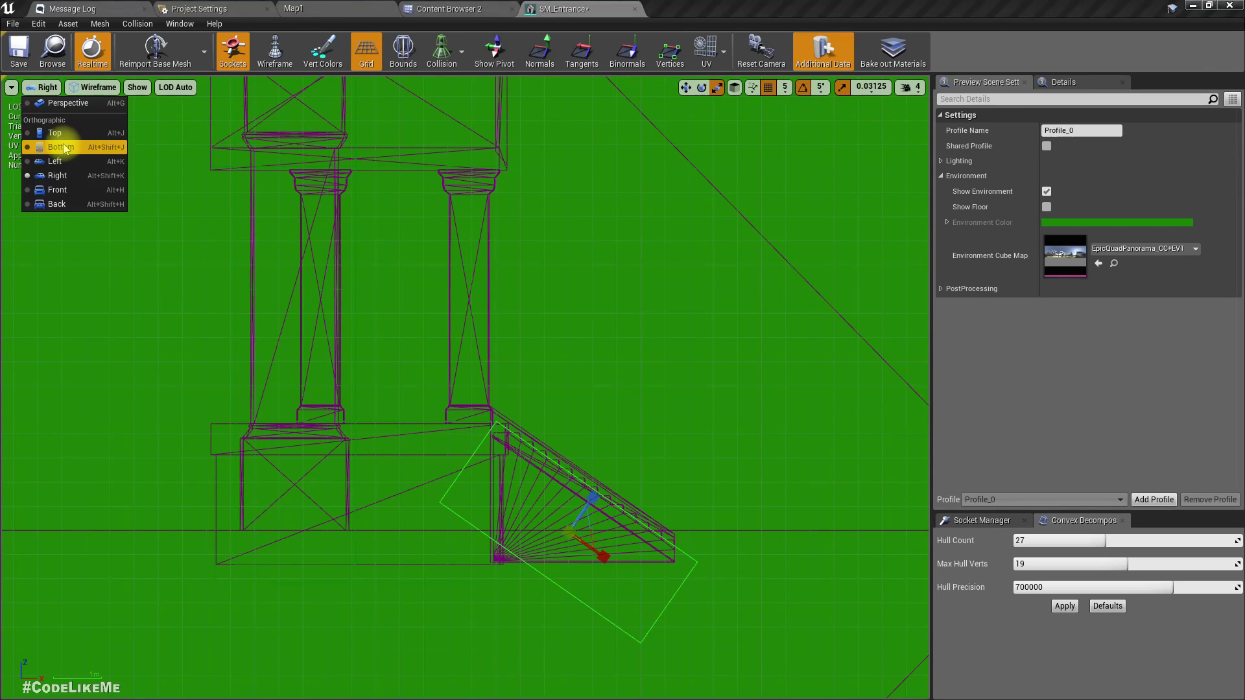
pyautogui.click(61, 190)
pyautogui.moveTo(412, 526); pyautogui.dragTo(441, 497, button='right')
pyautogui.moveTo(368, 498); pyautogui.dragTo(399, 498)
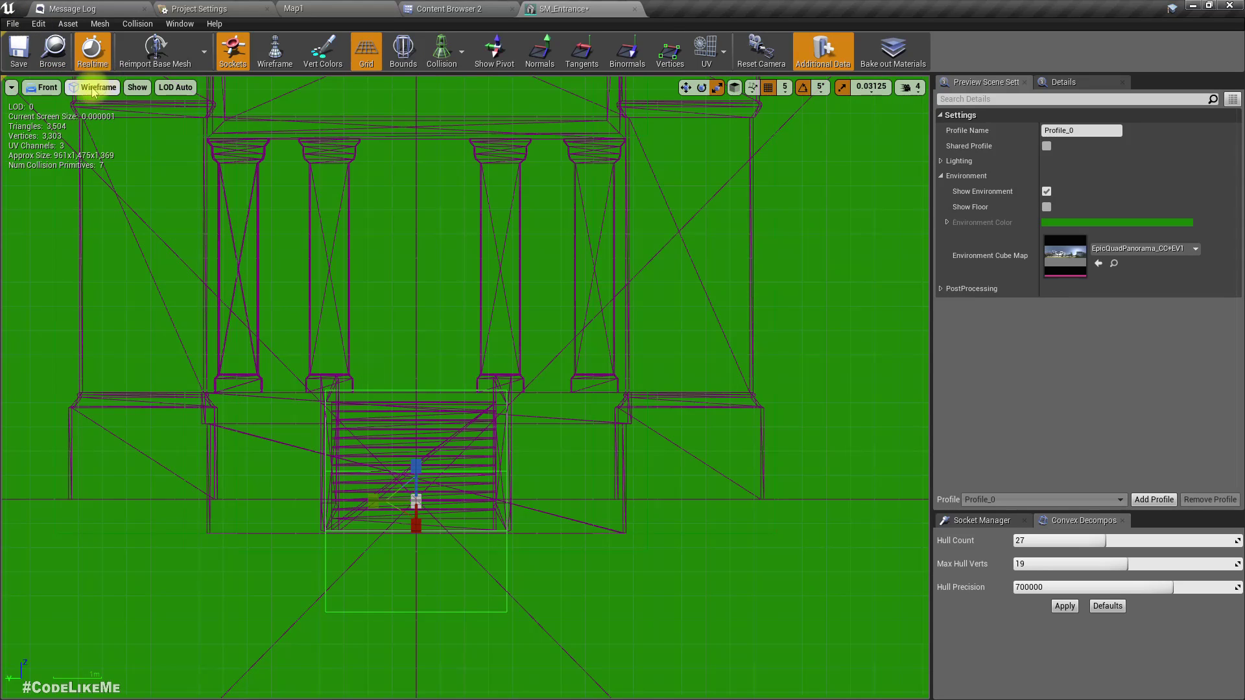
# Examine the collision boxes around the stairs, platform and columns from several angles in the Perspective view
pyautogui.click(46, 88)
pyautogui.click(90, 113)
pyautogui.scroll(-5, 495, 477)
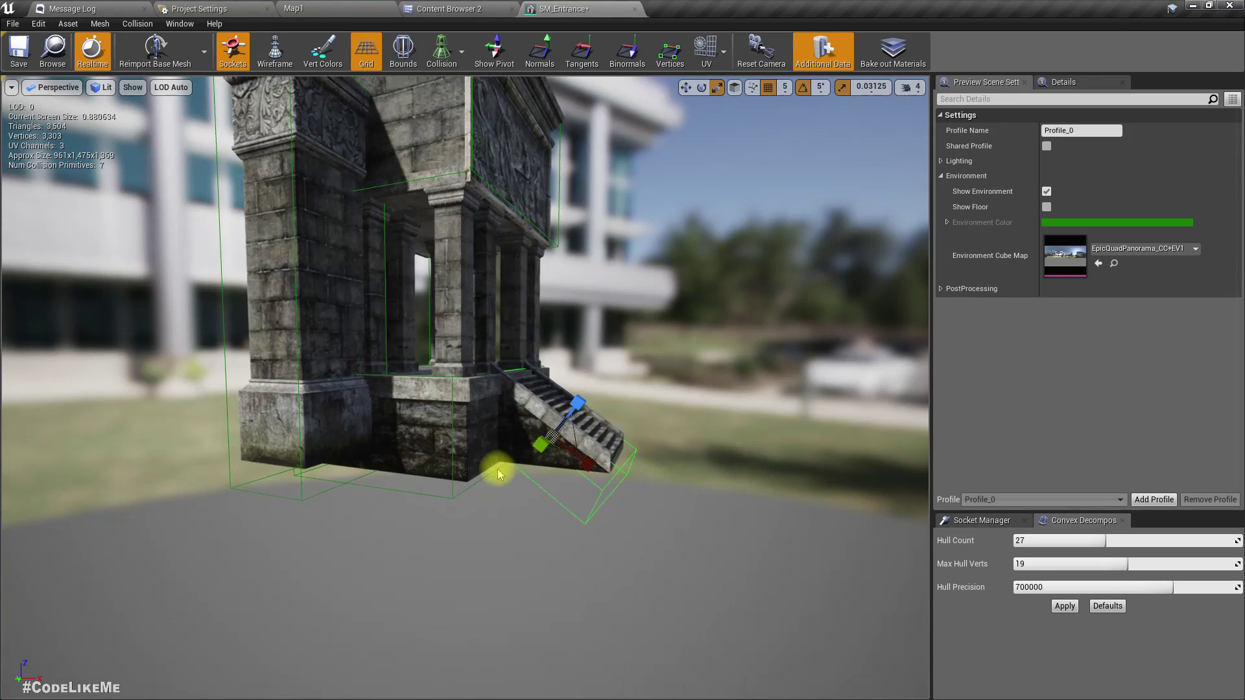
pyautogui.keyDown('alt'); pyautogui.moveTo(495, 478); pyautogui.dragTo(577, 475); pyautogui.keyUp('alt')
pyautogui.press('a')
pyautogui.moveTo(577, 475); pyautogui.dragTo(985, 447, button='right')
pyautogui.moveTo(661, 325); pyautogui.dragTo(444, 458)
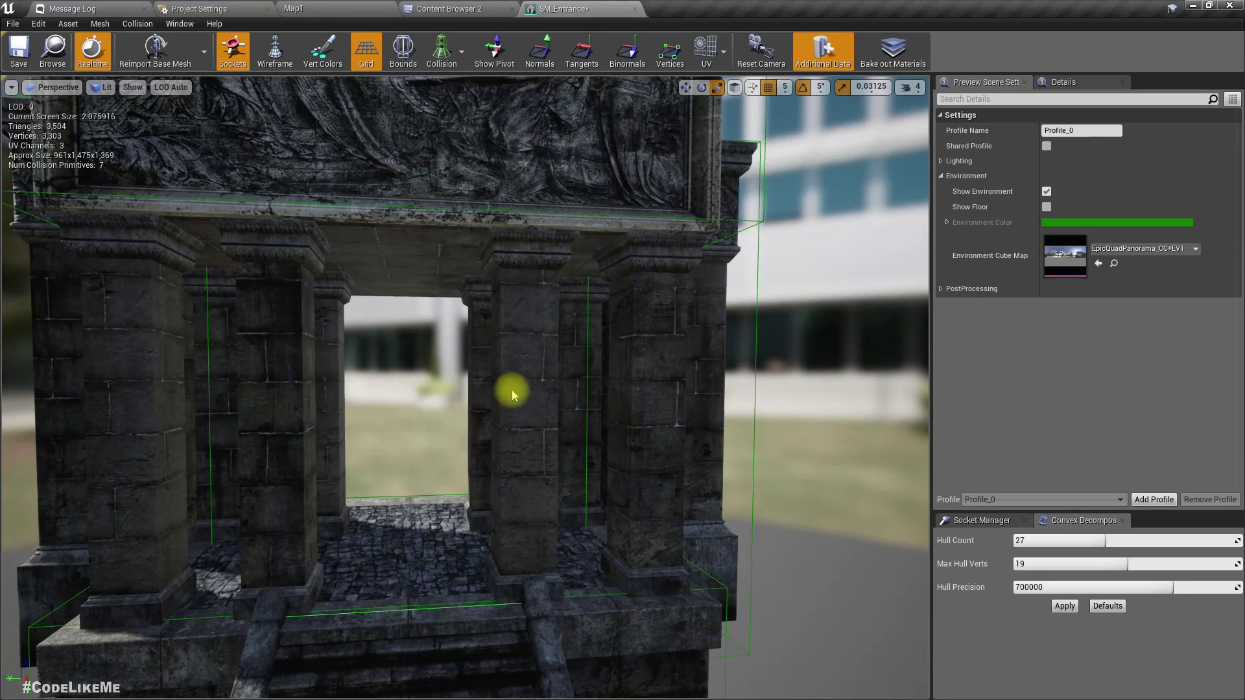
pyautogui.moveTo(569, 386); pyautogui.dragTo(489, 377)
pyautogui.moveTo(489, 378); pyautogui.dragTo(642, 376, button='right')
pyautogui.moveTo(389, 373); pyautogui.dragTo(571, 388)
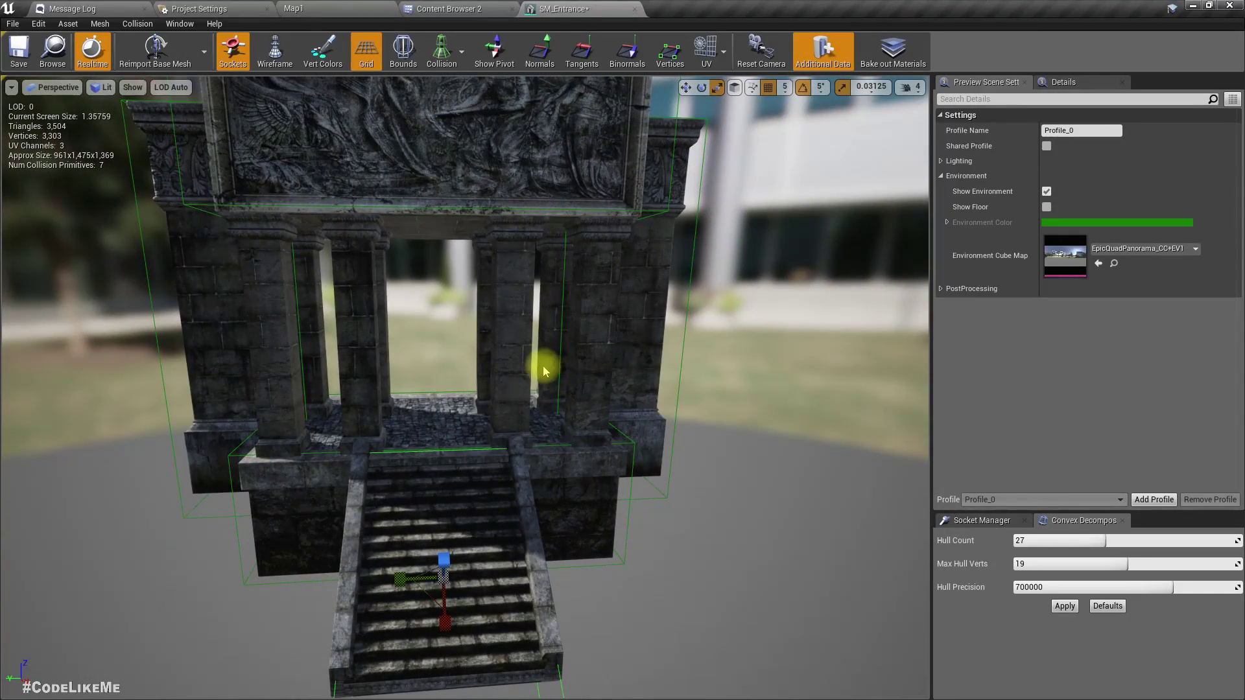
pyautogui.moveTo(308, 397)
pyautogui.mouseDown()
pyautogui.moveTo(363, 397)
pyautogui.moveTo(307, 397)
pyautogui.mouseUp()
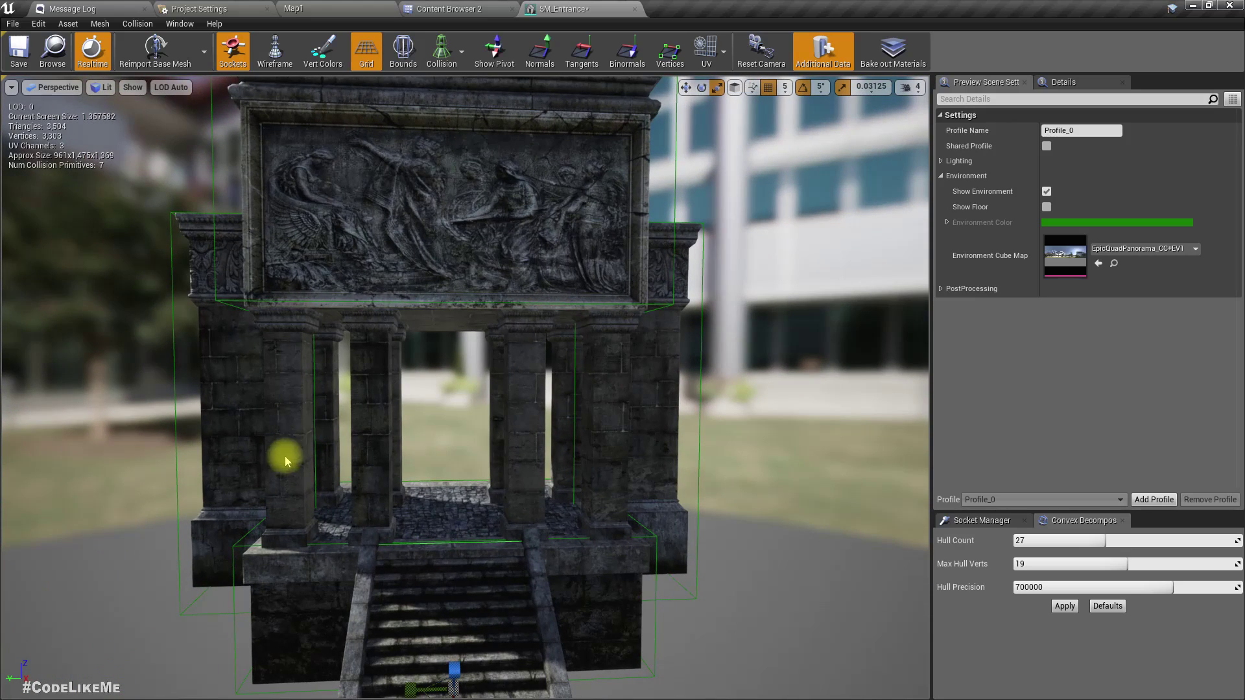
# Place a wing-sized collision box forward over the front corner column next to the wing
pyautogui.moveTo(260, 439); pyautogui.dragTo(89, 420)
pyautogui.click(92, 420)
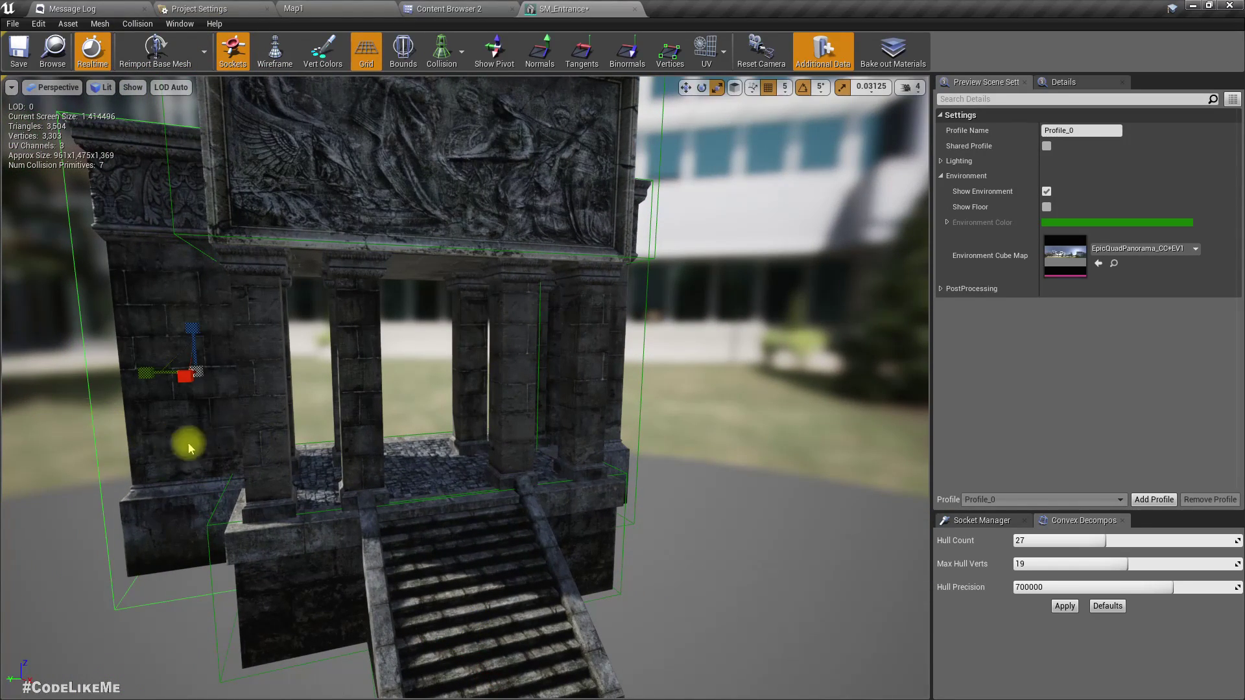
pyautogui.press('s')
pyautogui.moveTo(195, 423); pyautogui.dragTo(196, 468, button='right')
pyautogui.moveTo(207, 519); pyautogui.dragTo(227, 405)
pyautogui.moveTo(296, 350); pyautogui.dragTo(370, 422)
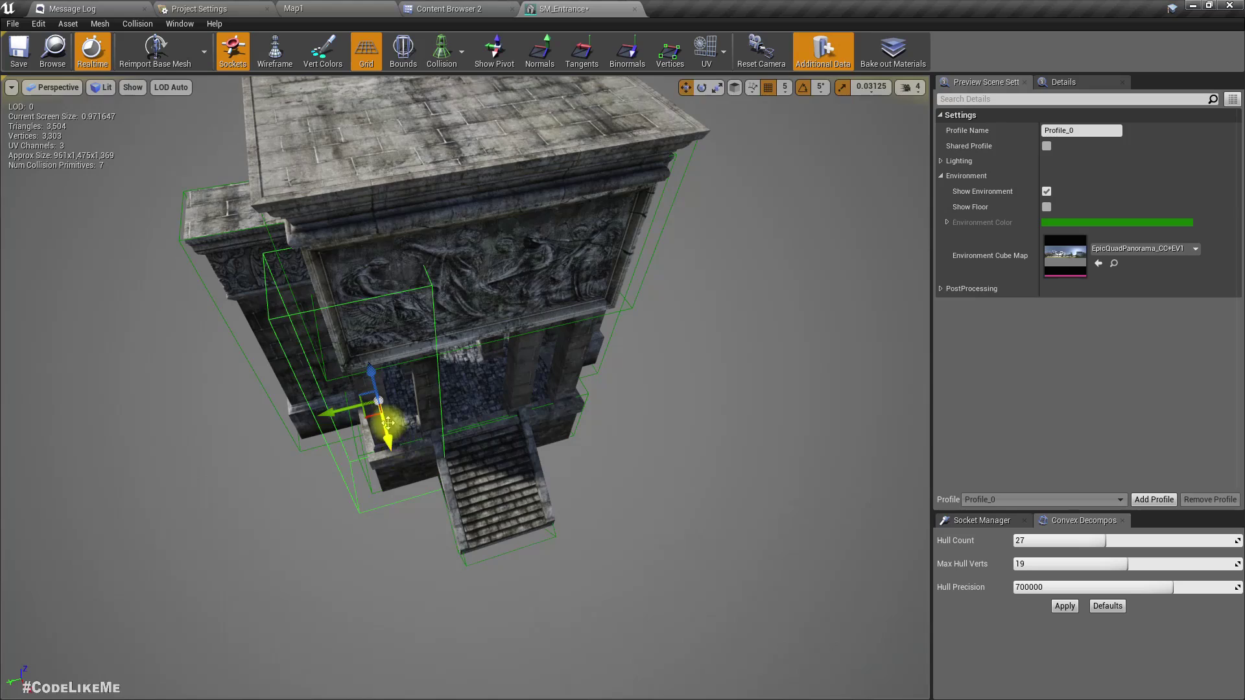
pyautogui.press('q')
pyautogui.moveTo(389, 433); pyautogui.dragTo(34, 16, button='right')
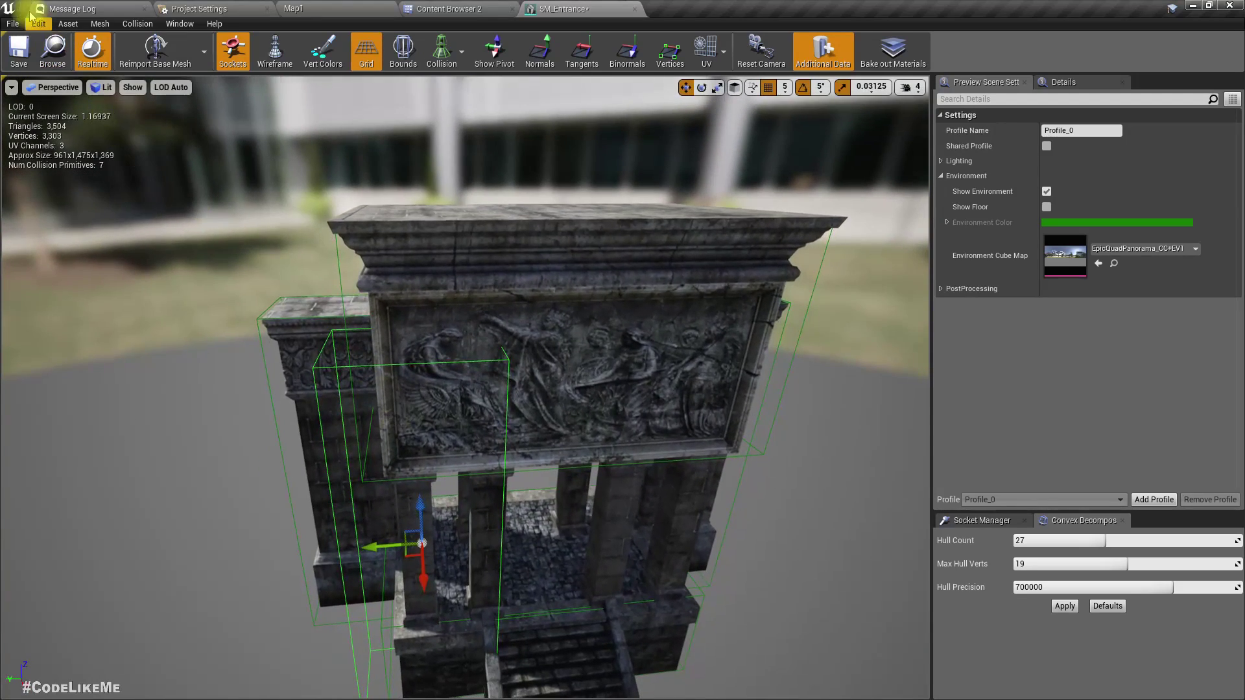
# In the Left view, shrink the corner column's collision box in height and depth to roughly the column's proportions
pyautogui.click(58, 88)
pyautogui.click(57, 161)
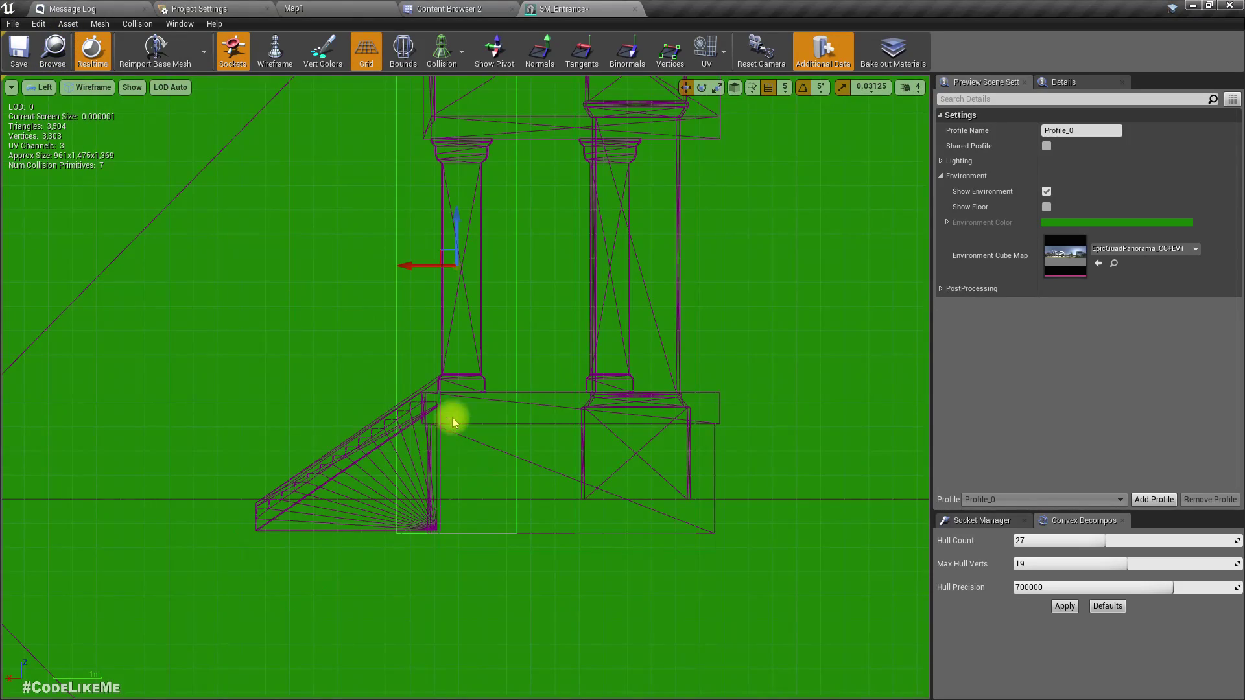
pyautogui.moveTo(451, 411); pyautogui.dragTo(437, 590, button='right')
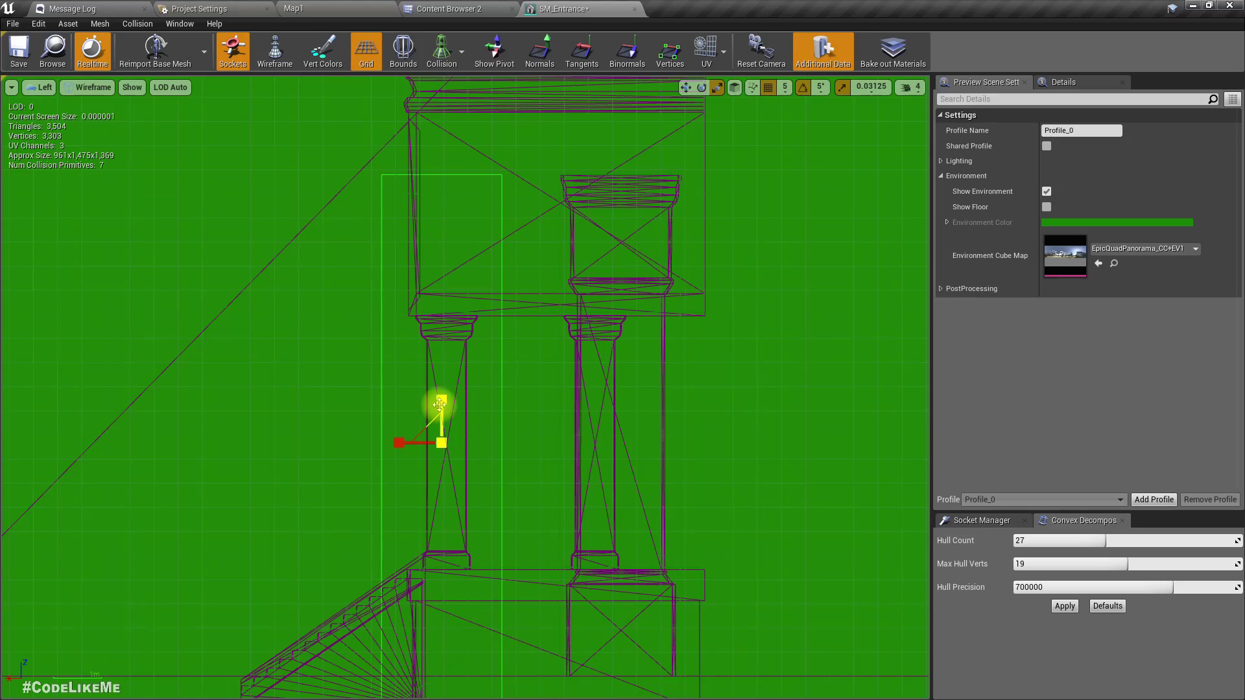
pyautogui.moveTo(440, 404); pyautogui.dragTo(411, 444)
pyautogui.press('w')
pyautogui.press('r')
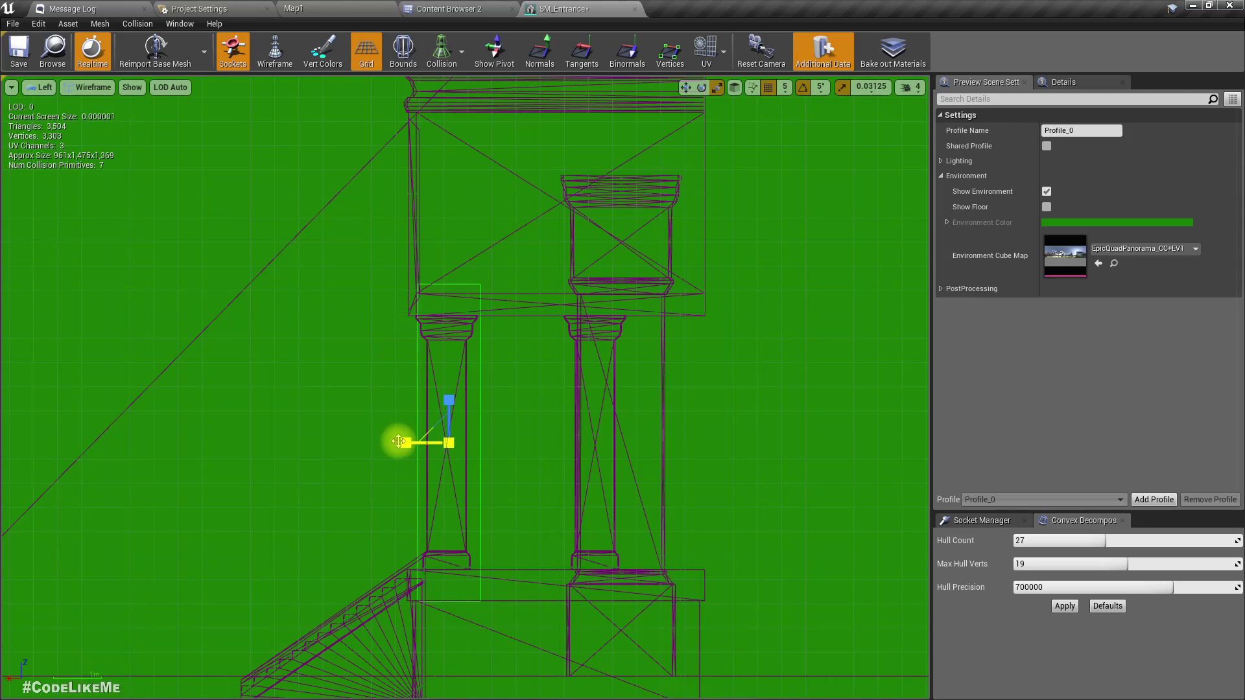
pyautogui.click(447, 459)
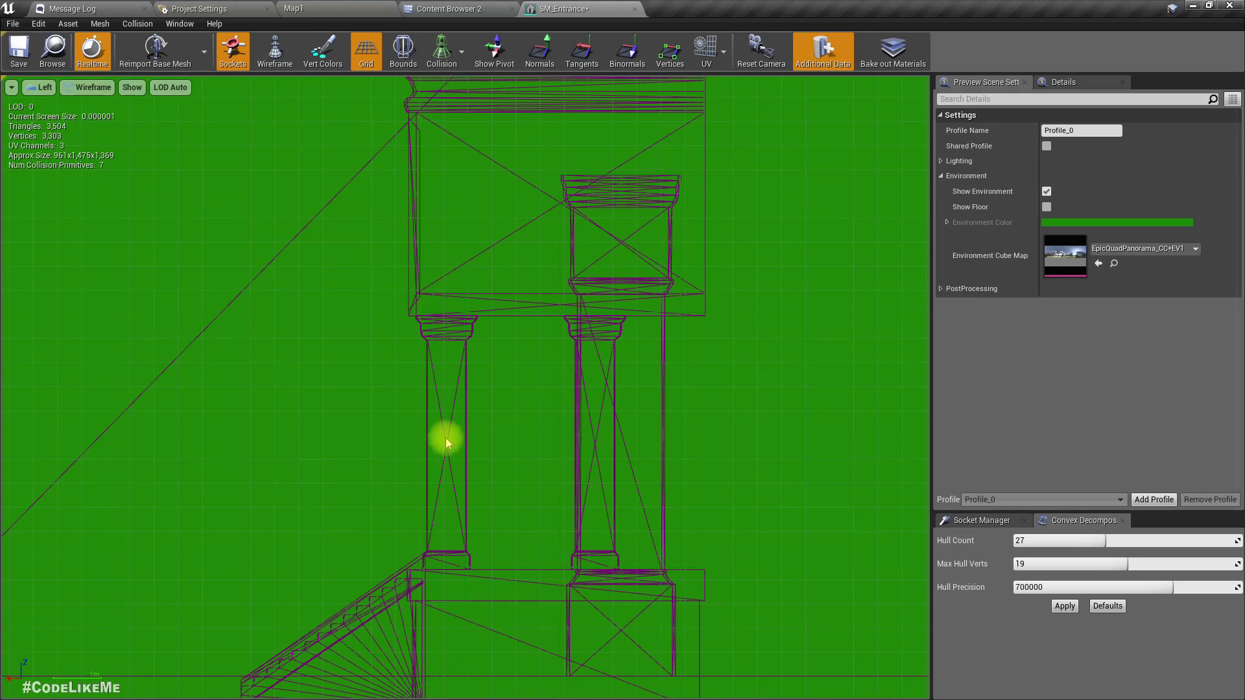
pyautogui.click(433, 440)
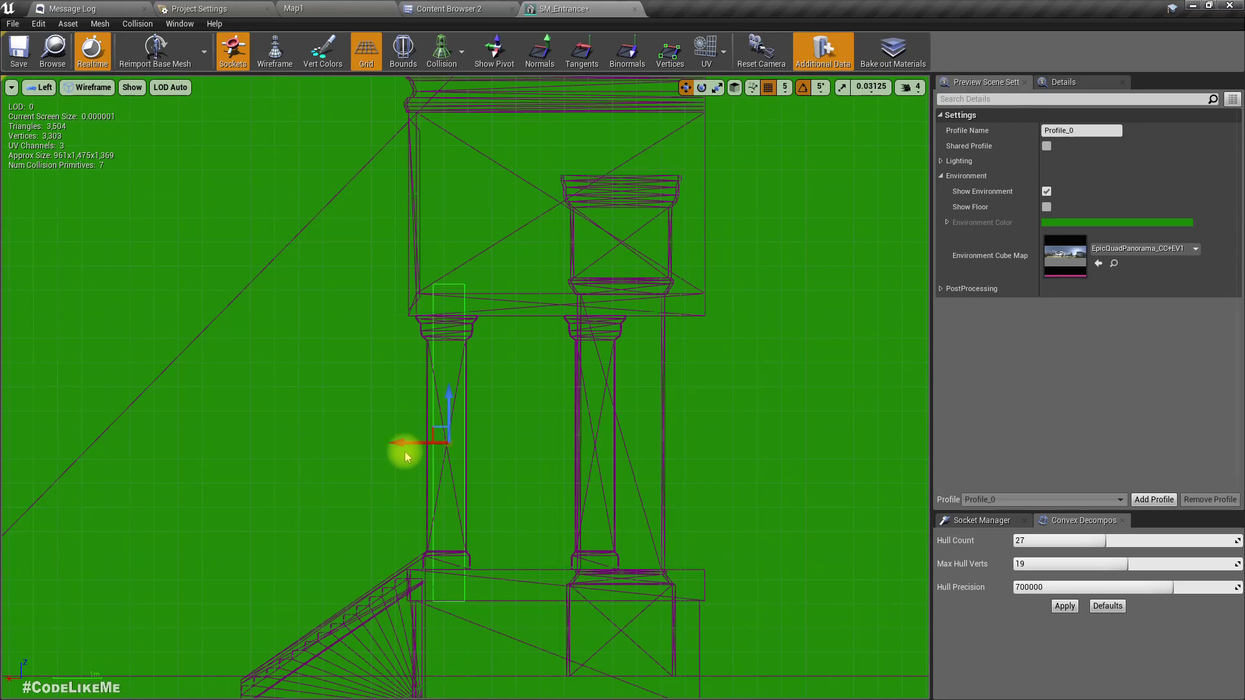
# Fit the column collision box to the shaft's depth, with its height spanning from platform floor to upper block
pyautogui.press('r')
pyautogui.click(445, 447)
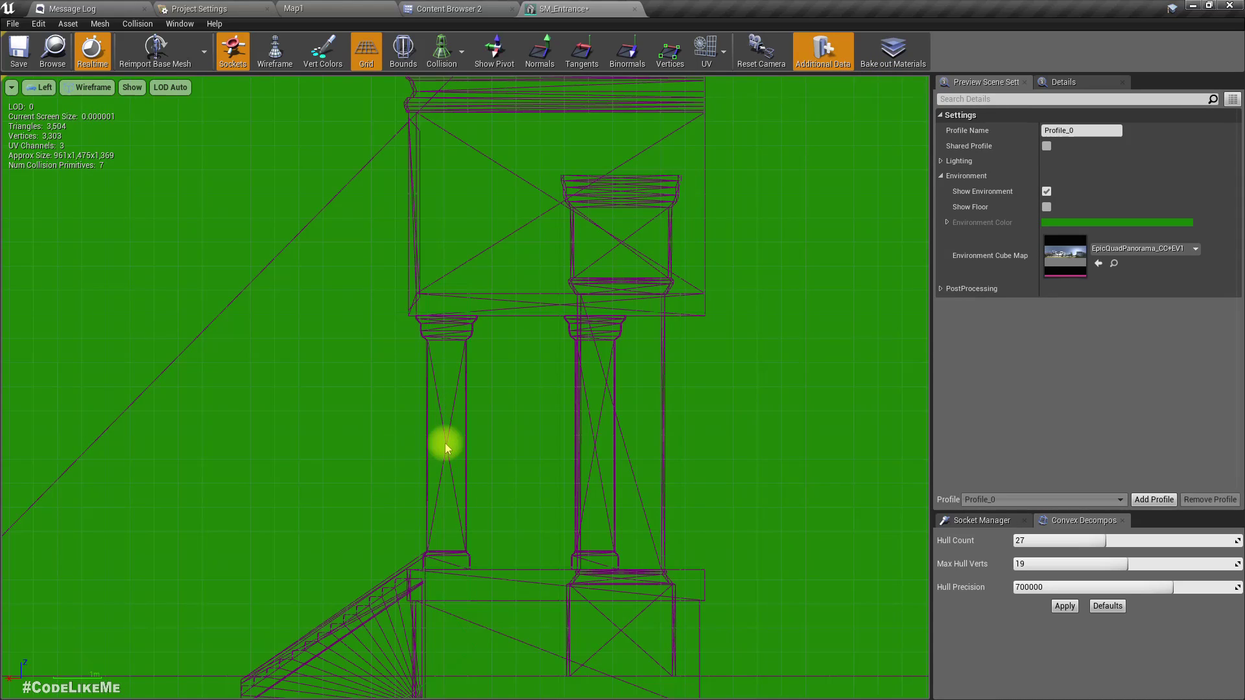
pyautogui.click(467, 442)
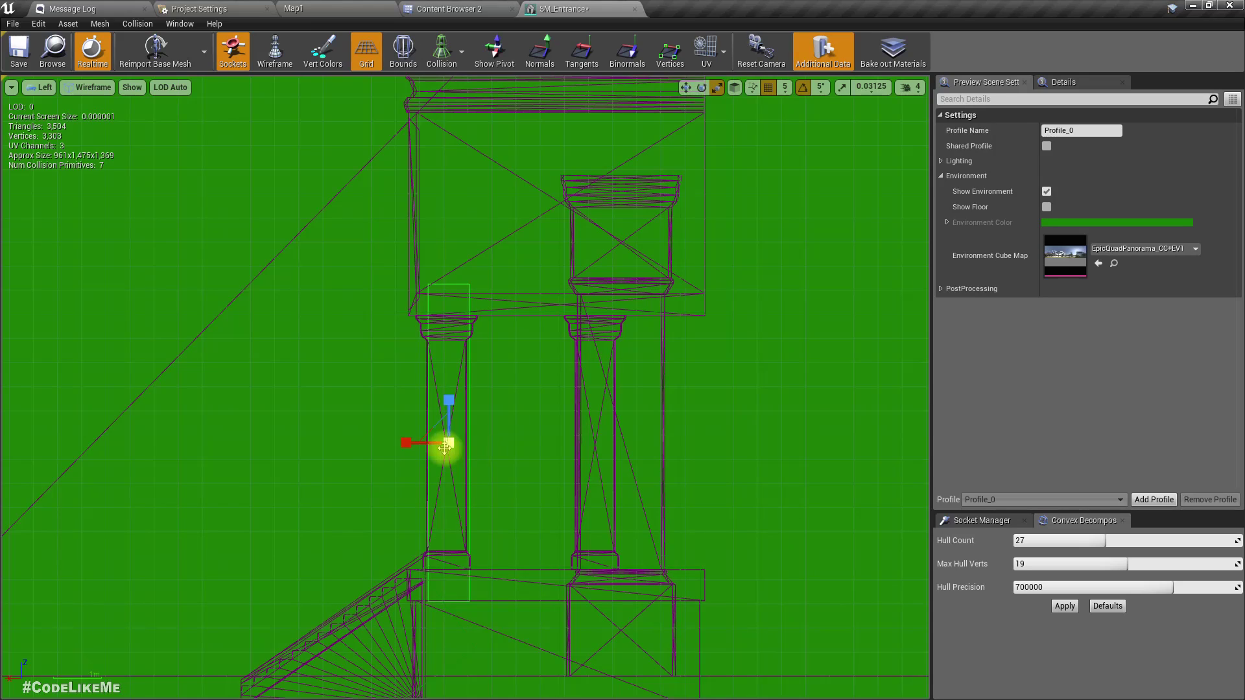
pyautogui.moveTo(401, 442); pyautogui.dragTo(398, 442)
pyautogui.press('r')
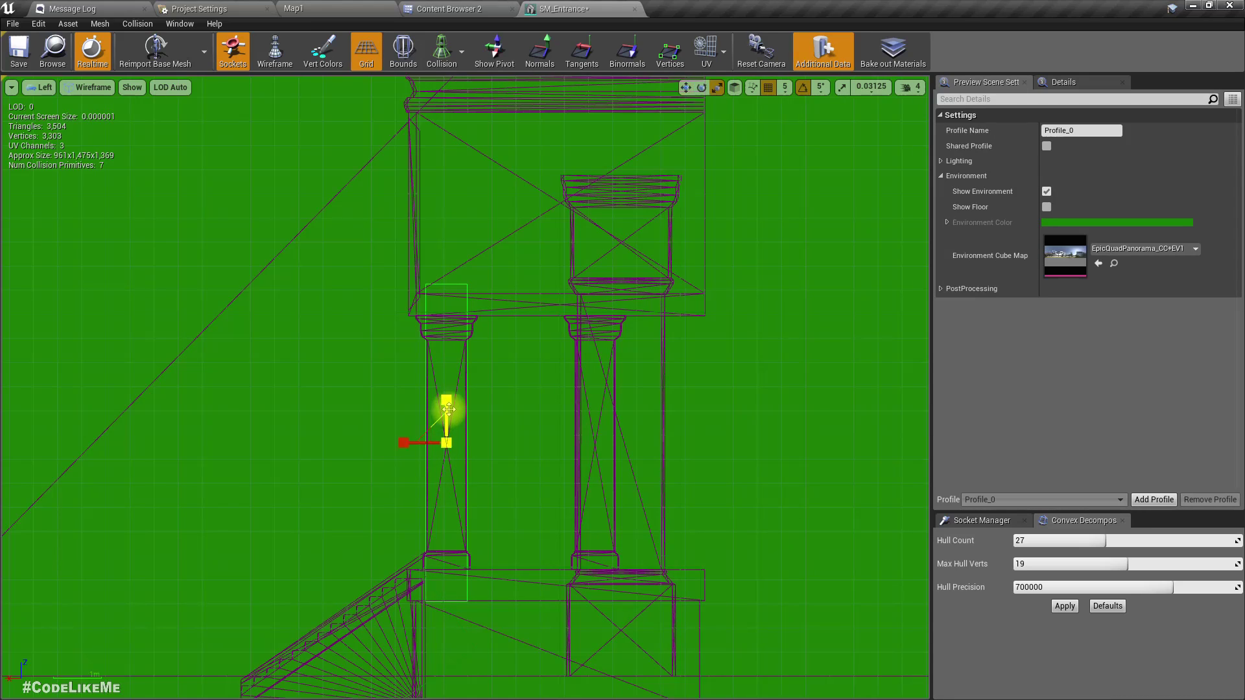
pyautogui.moveTo(445, 398); pyautogui.dragTo(446, 419)
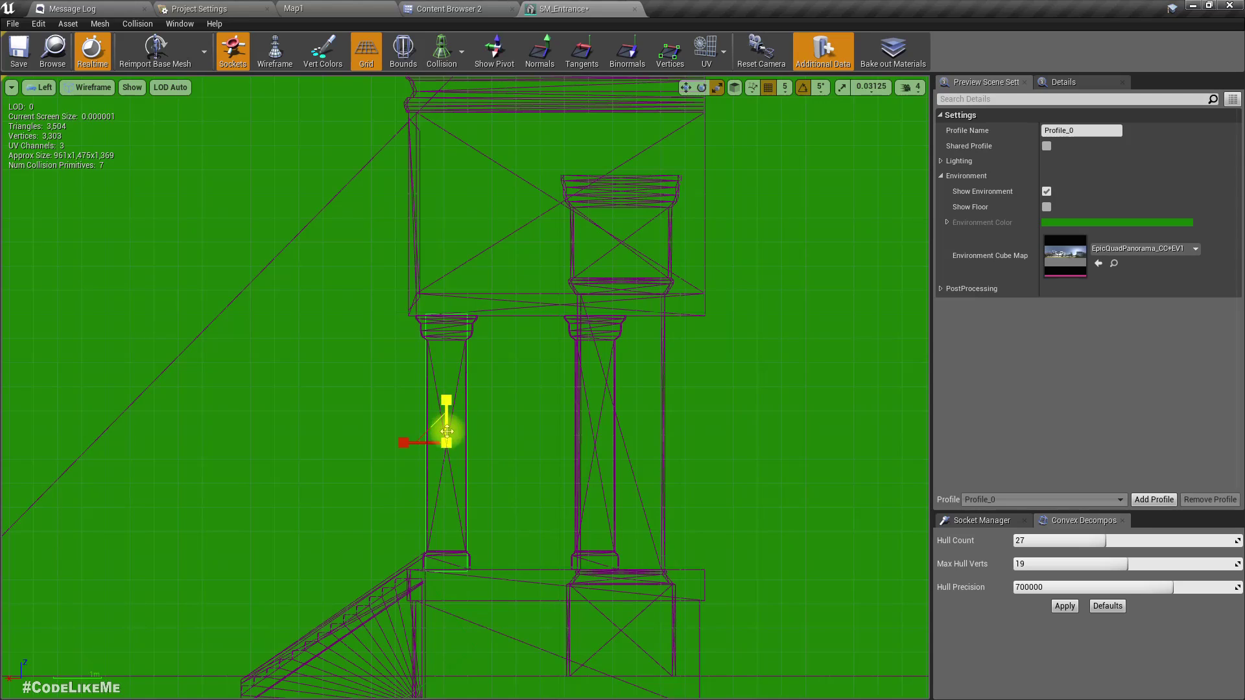
pyautogui.press('w')
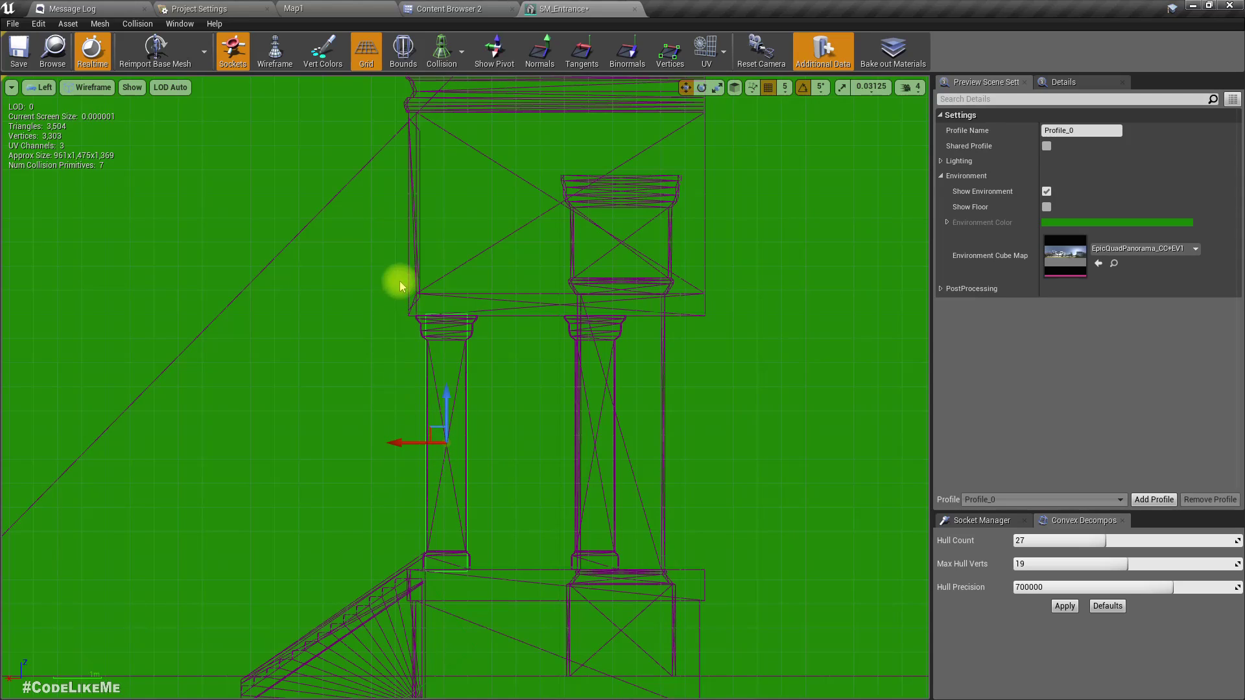
# In the Front view, narrow the column collision box to the shaft's width and centre it on the outermost column
pyautogui.click(41, 87)
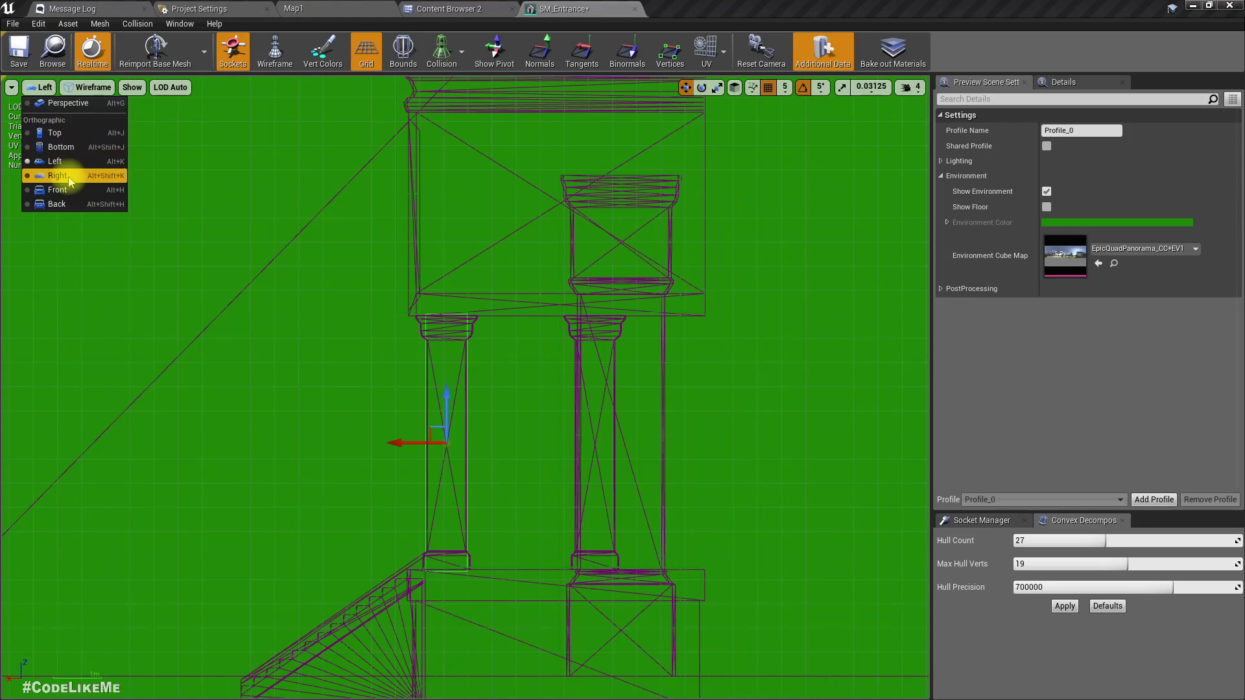
pyautogui.click(65, 189)
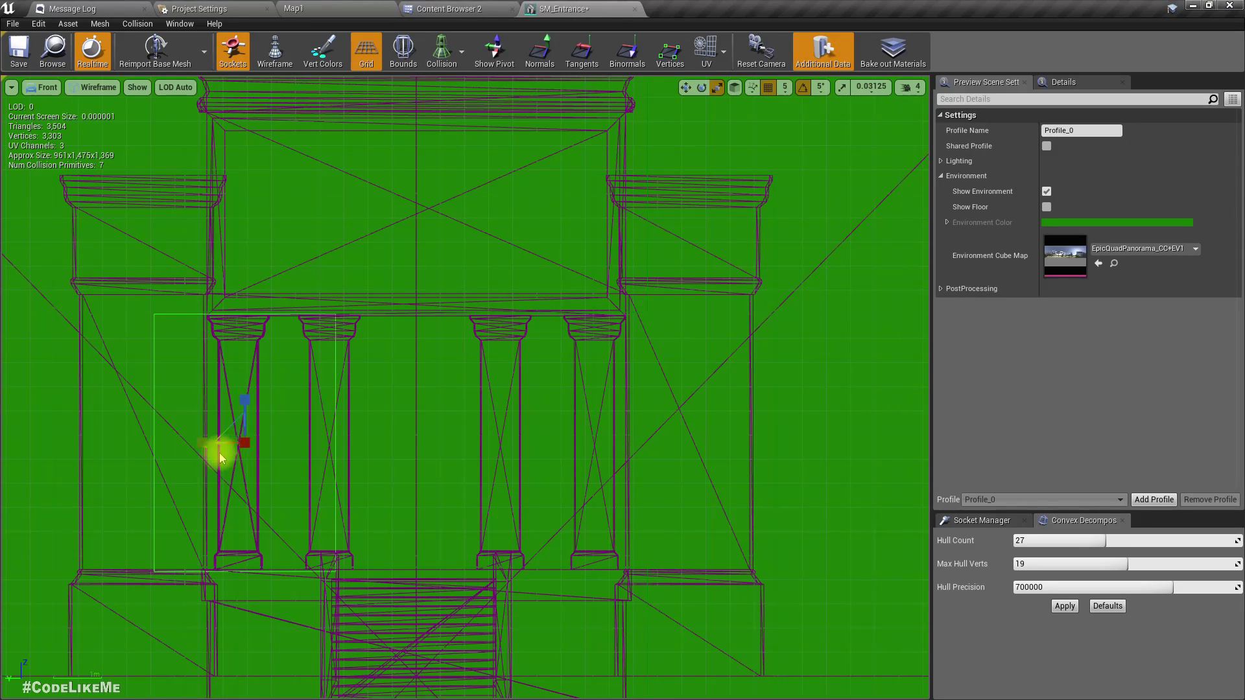
pyautogui.moveTo(203, 444)
pyautogui.mouseDown()
pyautogui.moveTo(283, 444)
pyautogui.moveTo(275, 457)
pyautogui.moveTo(203, 447)
pyautogui.mouseUp()
pyautogui.press('w')
pyautogui.click(378, 462)
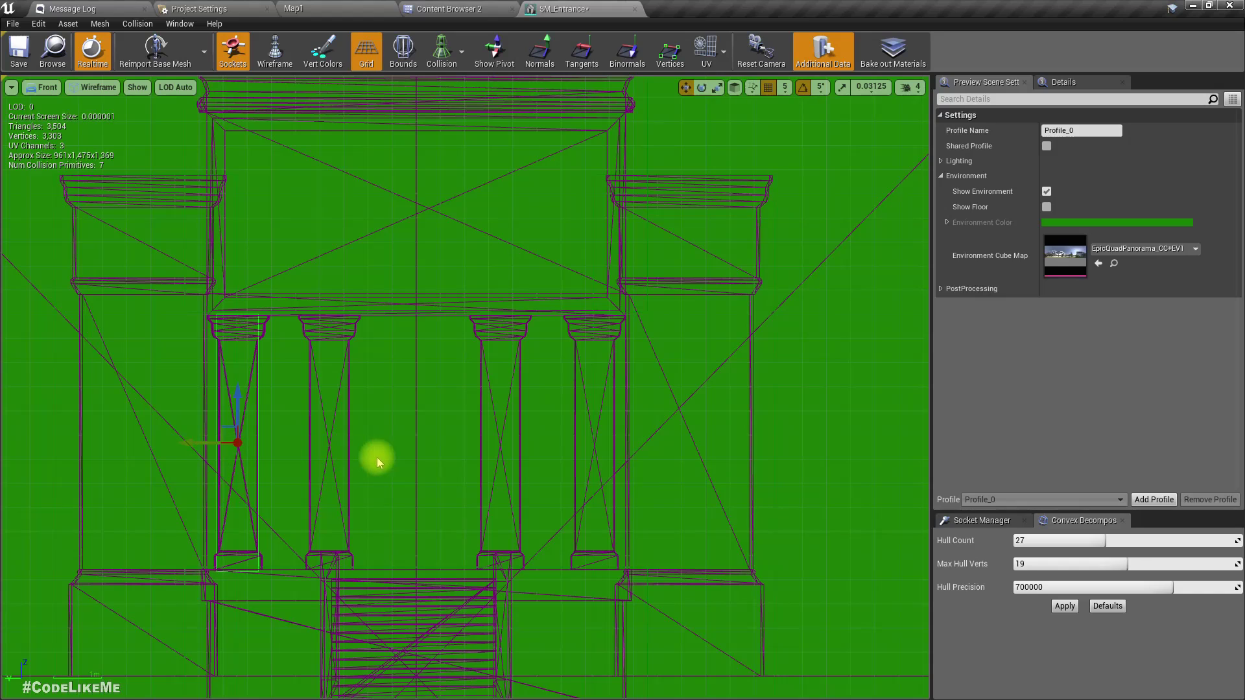
# In the Left view, duplicate the front corner column's collision box back onto the rear column
pyautogui.click(47, 88)
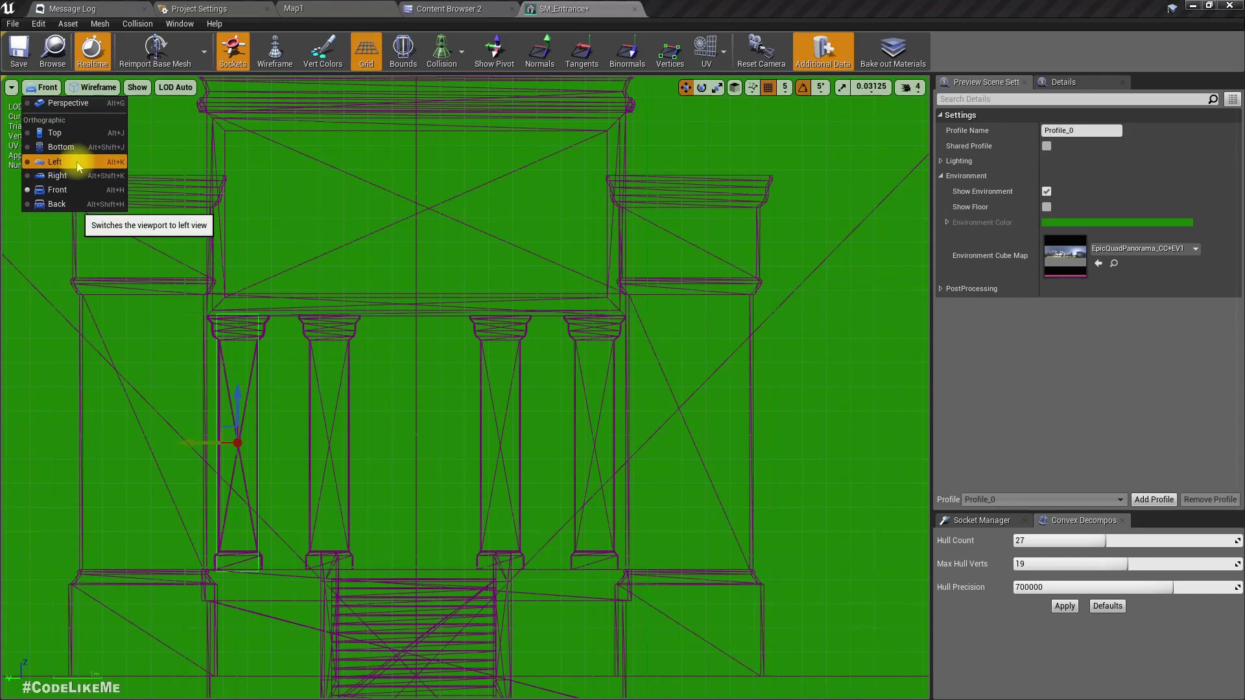
pyautogui.click(57, 160)
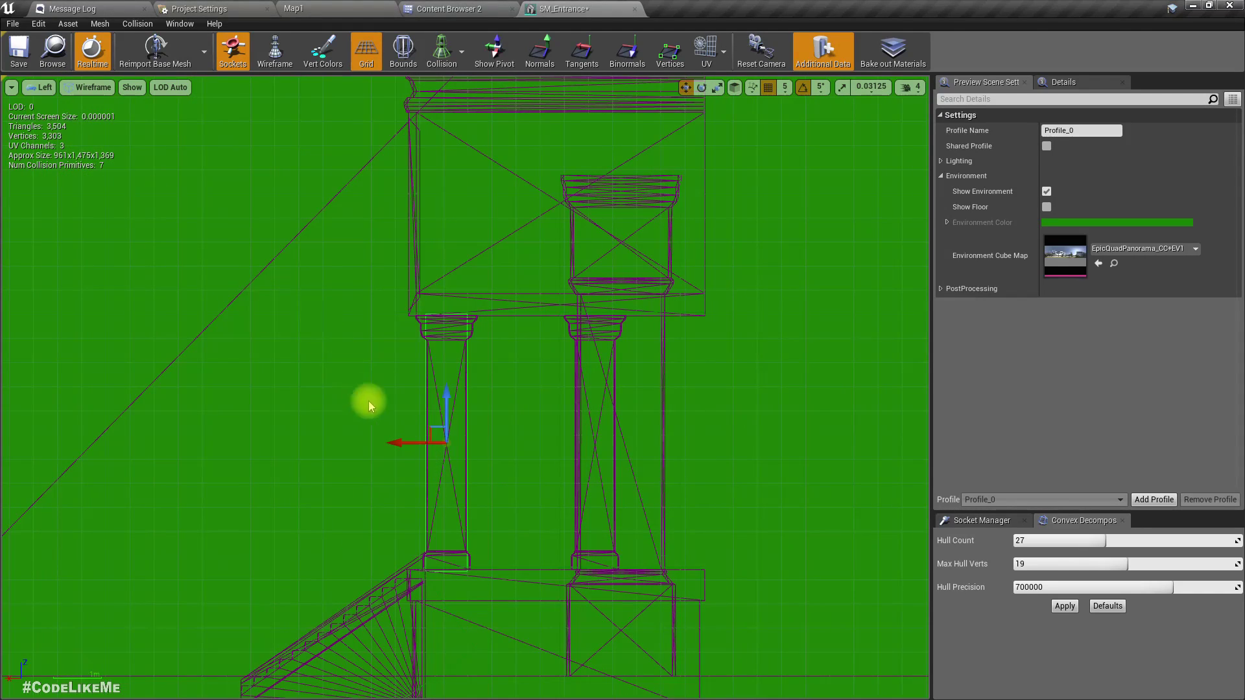
pyautogui.keyDown('alt'); pyautogui.moveTo(393, 444); pyautogui.dragTo(529, 443); pyautogui.keyUp('alt')
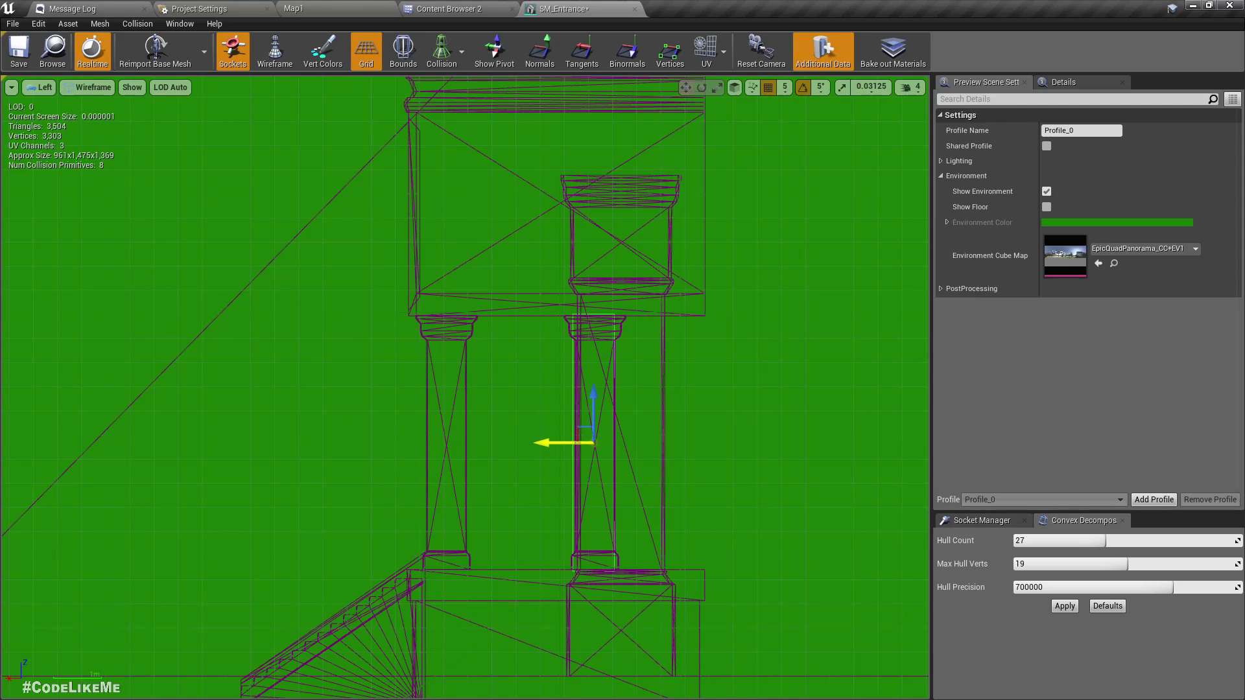
# In the Perspective view, try duplicating a column collision box sideways to another column, and undo the last move
pyautogui.click(40, 87)
pyautogui.click(54, 105)
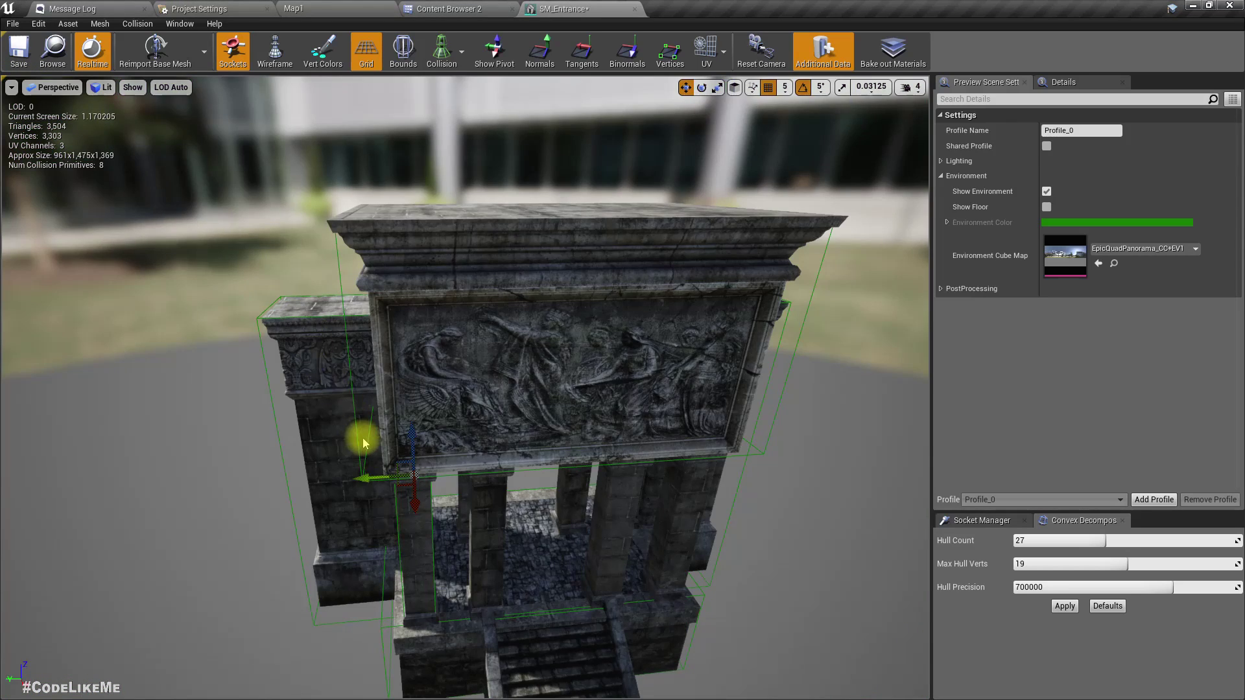
pyautogui.moveTo(363, 439); pyautogui.dragTo(363, 467, button='right')
pyautogui.moveTo(505, 415); pyautogui.dragTo(507, 420, button='right')
pyautogui.click(546, 298)
pyautogui.moveTo(548, 298); pyautogui.dragTo(529, 260, button='right')
pyautogui.keyDown('alt'); pyautogui.moveTo(381, 376); pyautogui.dragTo(483, 384); pyautogui.keyUp('alt')
pyautogui.moveTo(484, 384); pyautogui.dragTo(719, 367, button='right')
pyautogui.moveTo(434, 348); pyautogui.dragTo(570, 436, button='right')
pyautogui.hotkey('ctrl', 'z')
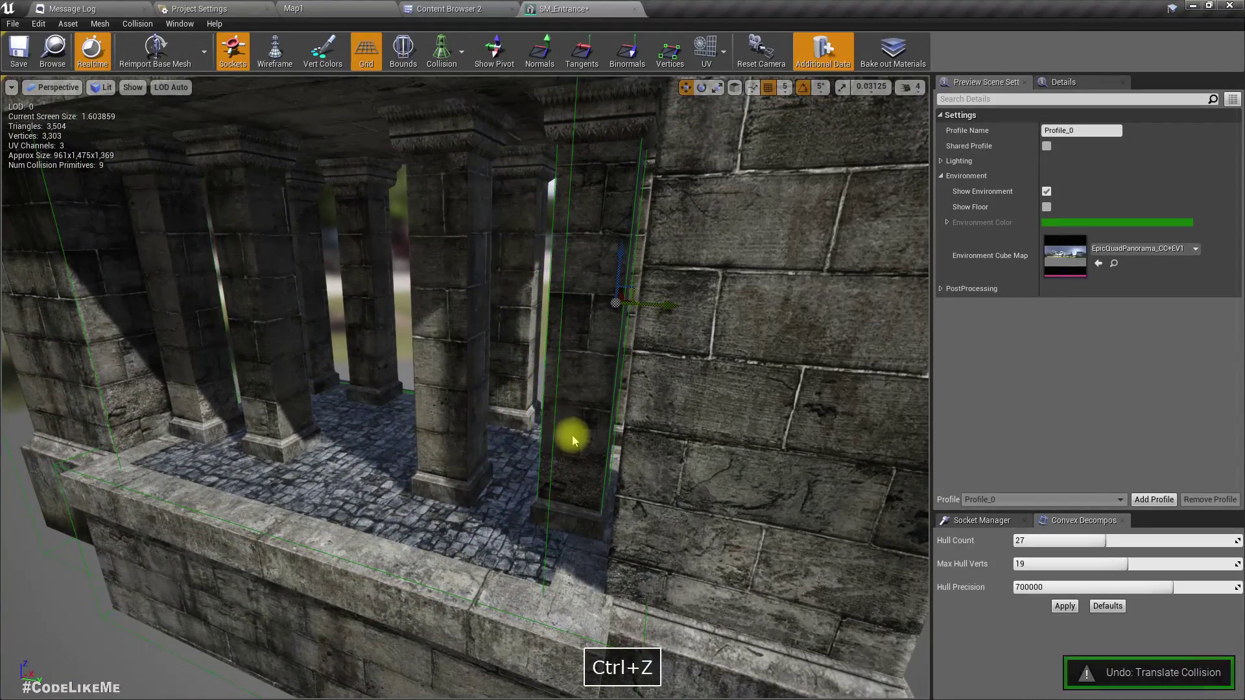
# Delete the stray column box copy, and duplicate the front and rear column collision boxes together sideways onto the neighbouring pair of columns
pyautogui.press('Delete')
pyautogui.moveTo(453, 324); pyautogui.dragTo(569, 445, button='right')
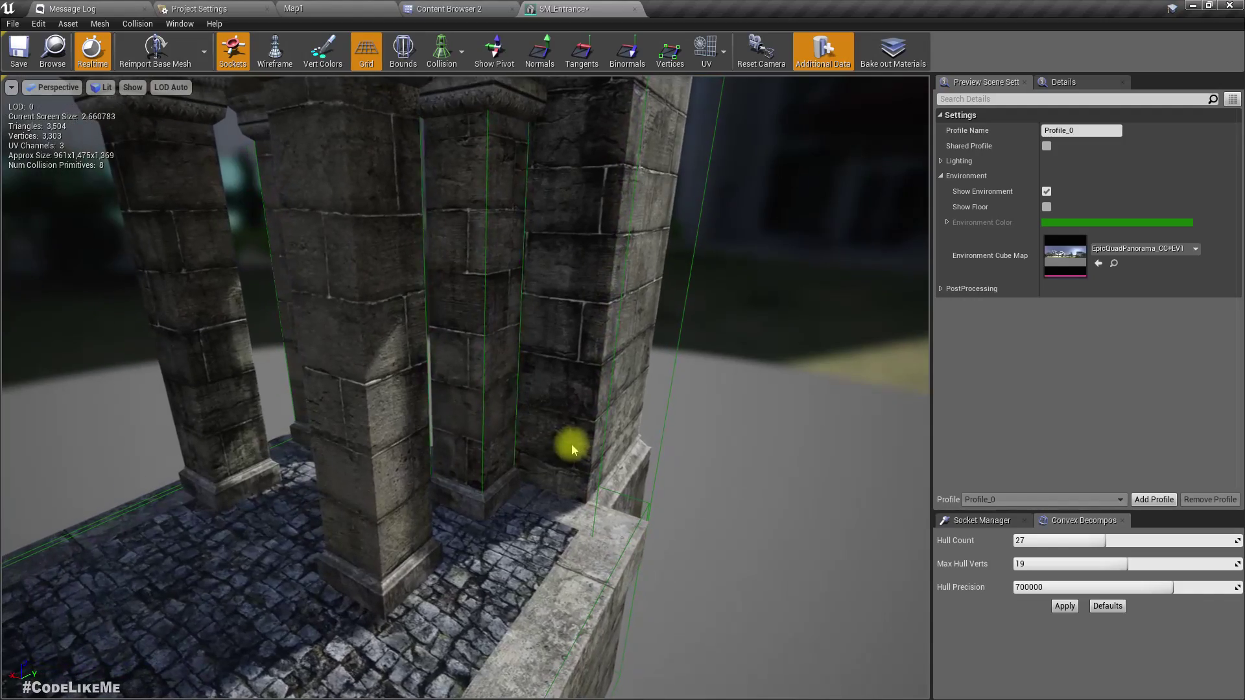
pyautogui.click(483, 430)
pyautogui.moveTo(448, 383); pyautogui.dragTo(493, 382, button='right')
pyautogui.moveTo(279, 324); pyautogui.dragTo(279, 326, button='right')
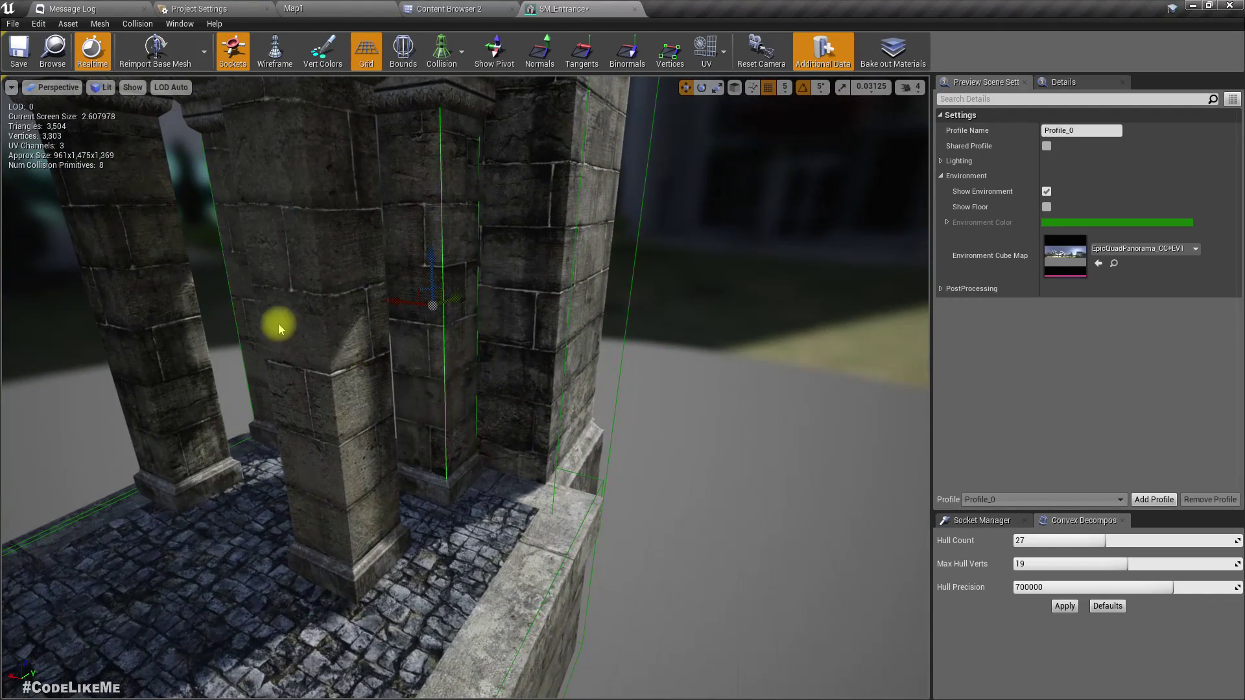
pyautogui.click(233, 313)
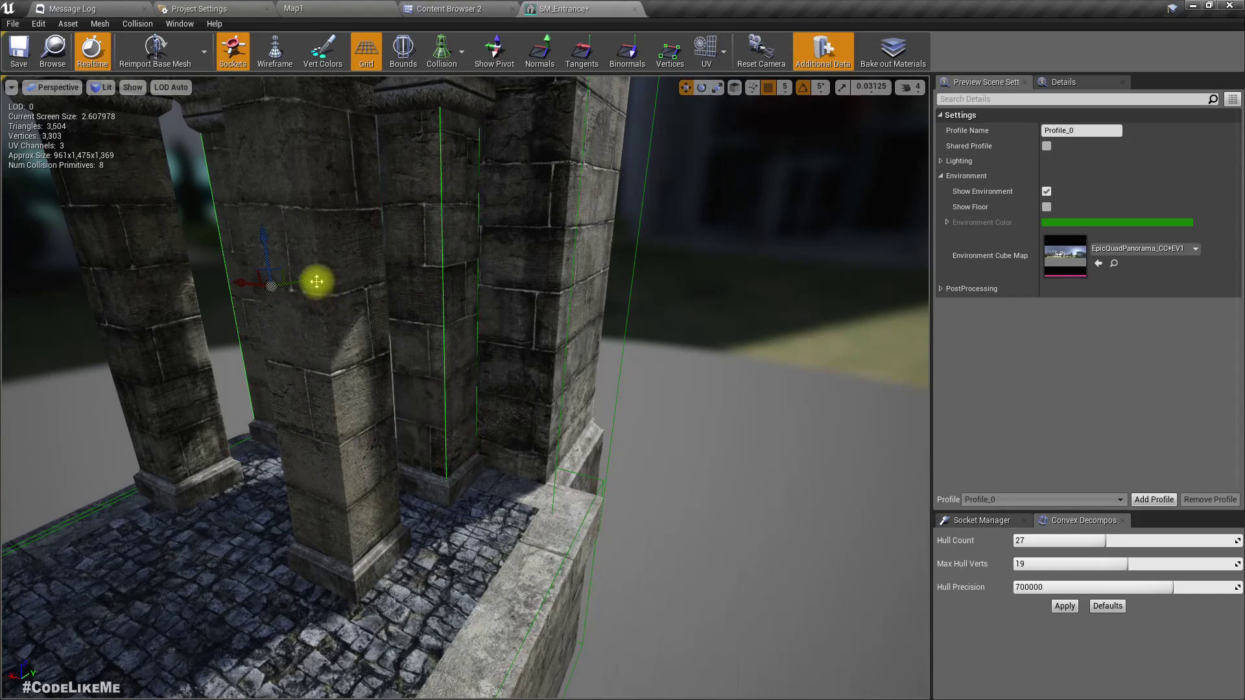
pyautogui.keyDown('alt'); pyautogui.moveTo(317, 280); pyautogui.dragTo(216, 338); pyautogui.keyUp('alt')
pyautogui.moveTo(216, 338); pyautogui.dragTo(206, 337, button='right')
# Duplicate the front and rear column box pair onto the two remaining column pairs, and save the SM_Entrance mesh
pyautogui.hotkey('ctrl', 'd')
pyautogui.moveTo(524, 260); pyautogui.dragTo(247, 315)
pyautogui.hotkey('ctrl', 'd')
pyautogui.moveTo(252, 319)
pyautogui.mouseDown(button='right')
pyautogui.moveTo(292, 279)
pyautogui.moveTo(251, 319)
pyautogui.mouseUp(button='right')
pyautogui.keyDown('alt'); pyautogui.moveTo(168, 311); pyautogui.dragTo(39, 306); pyautogui.keyUp('alt')
pyautogui.moveTo(454, 389); pyautogui.dragTo(680, 389, button='right')
pyautogui.moveTo(314, 405)
pyautogui.mouseDown(button='right')
pyautogui.moveTo(363, 395)
pyautogui.moveTo(313, 407)
pyautogui.mouseUp(button='right')
pyautogui.hotkey('ctrl', 's')
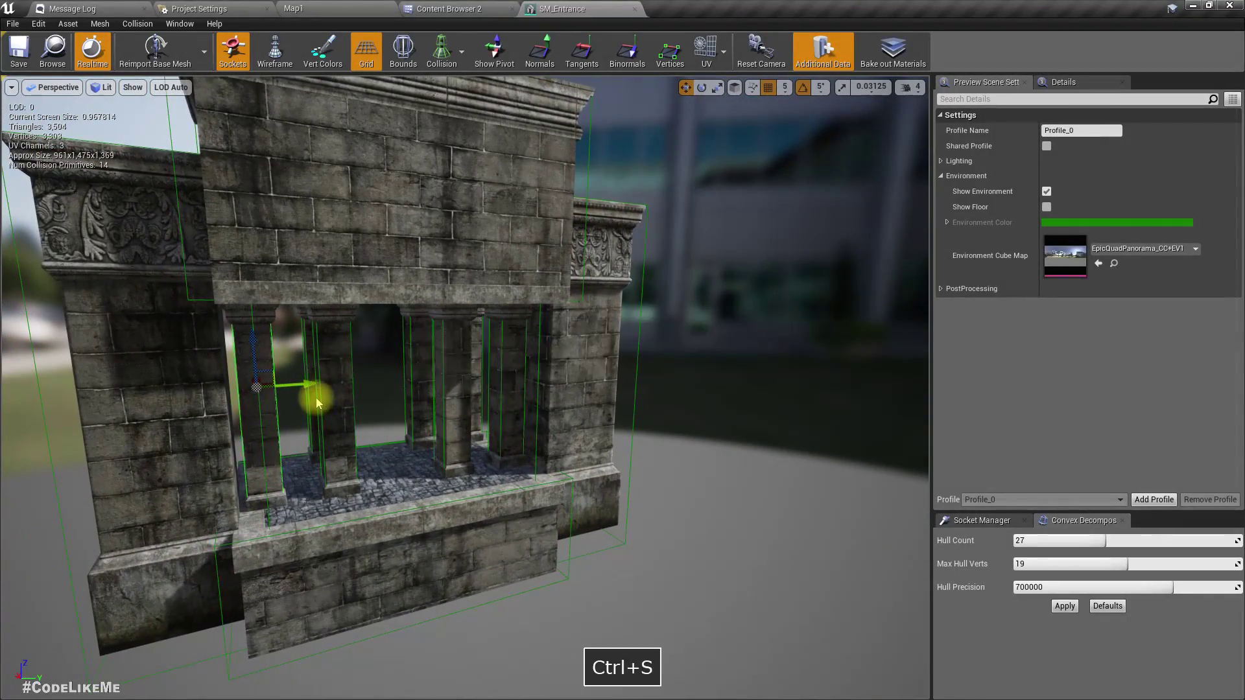
# Return to the Map1 level, approach the placed entrance, and start a full-screen play session
pyautogui.click(299, 9)
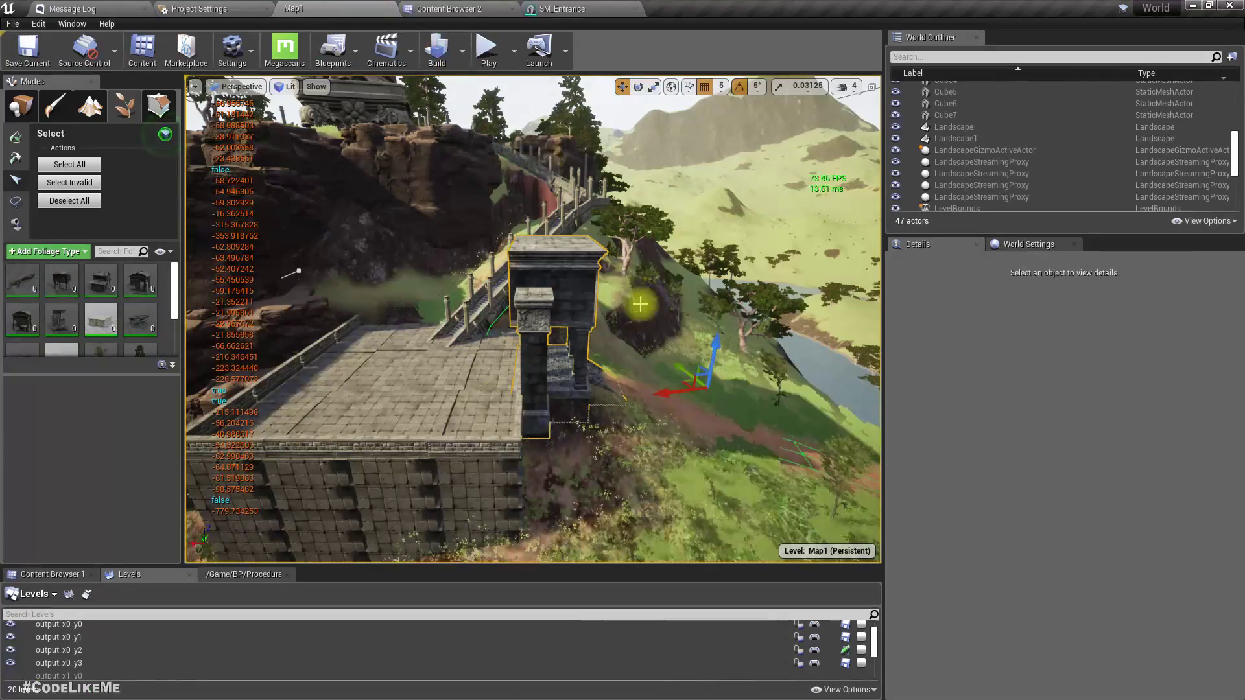
pyautogui.moveTo(640, 310); pyautogui.dragTo(640, 346, button='right')
pyautogui.press('F11')
pyautogui.hotkey('alt', 'p')
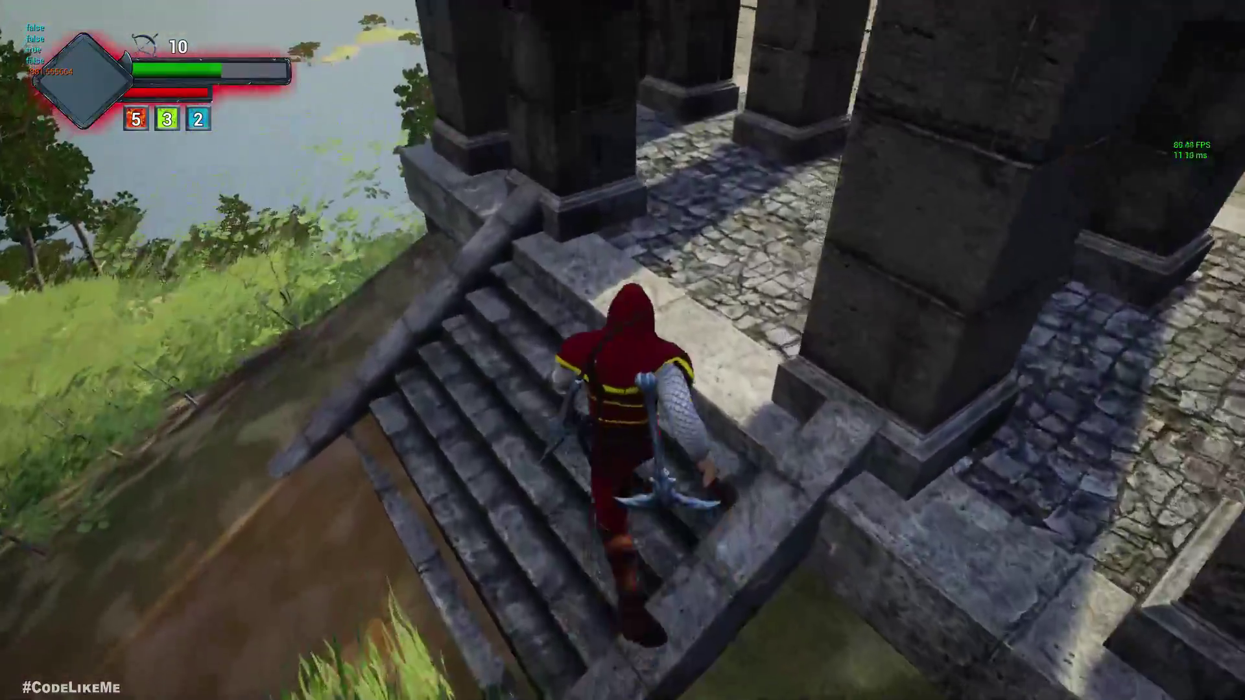
# Test the entrance collision by walking the character up its stairs and between the columns onto the terrace, and end the play session
pyautogui.press('w')
pyautogui.press('d')
pyautogui.press('s')
pyautogui.press('d')
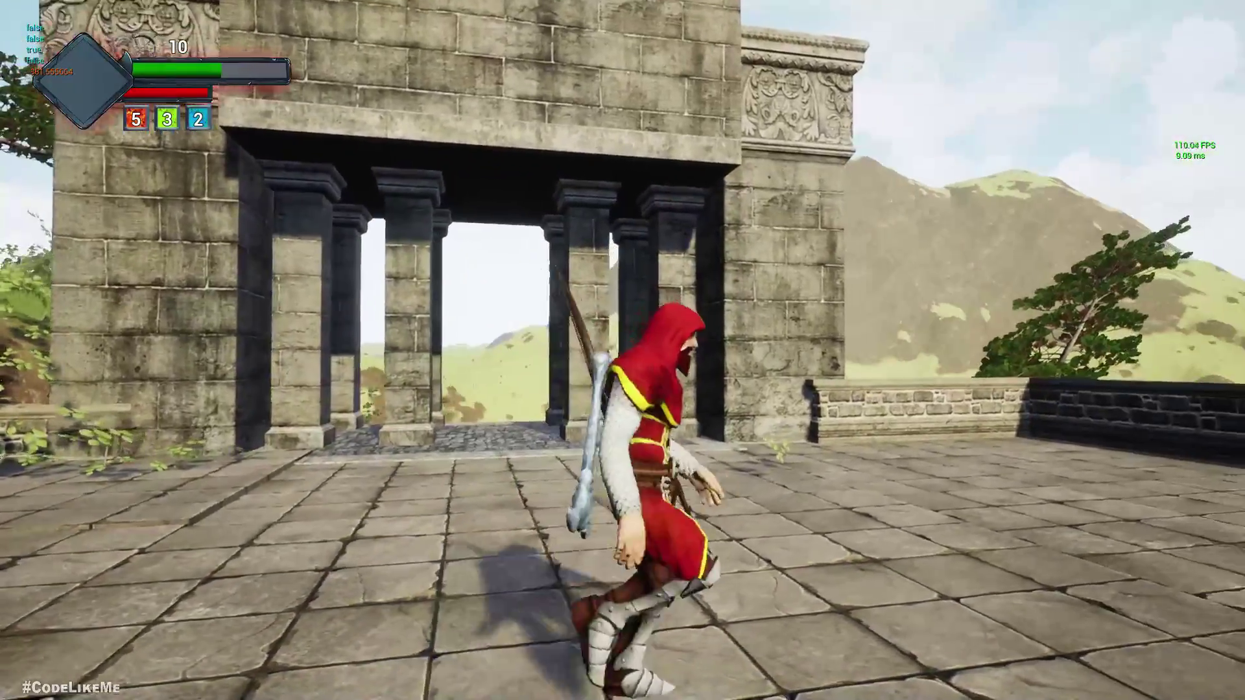
pyautogui.press('s')
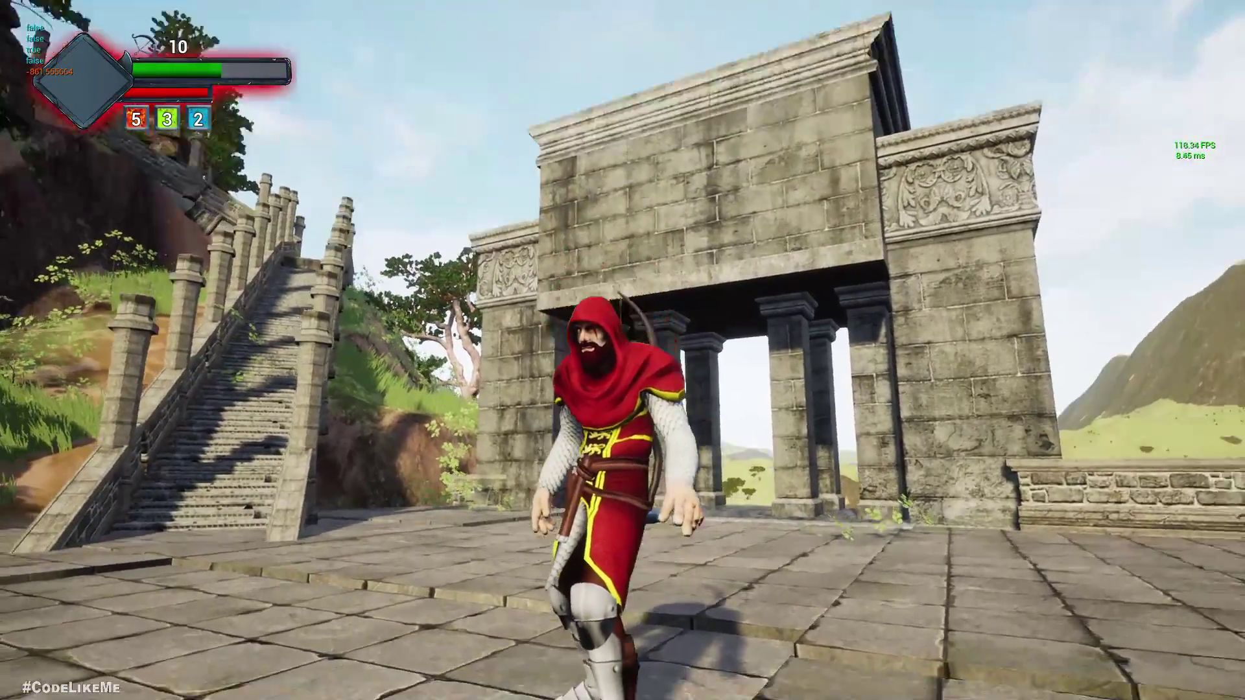
pyautogui.press('Escape')
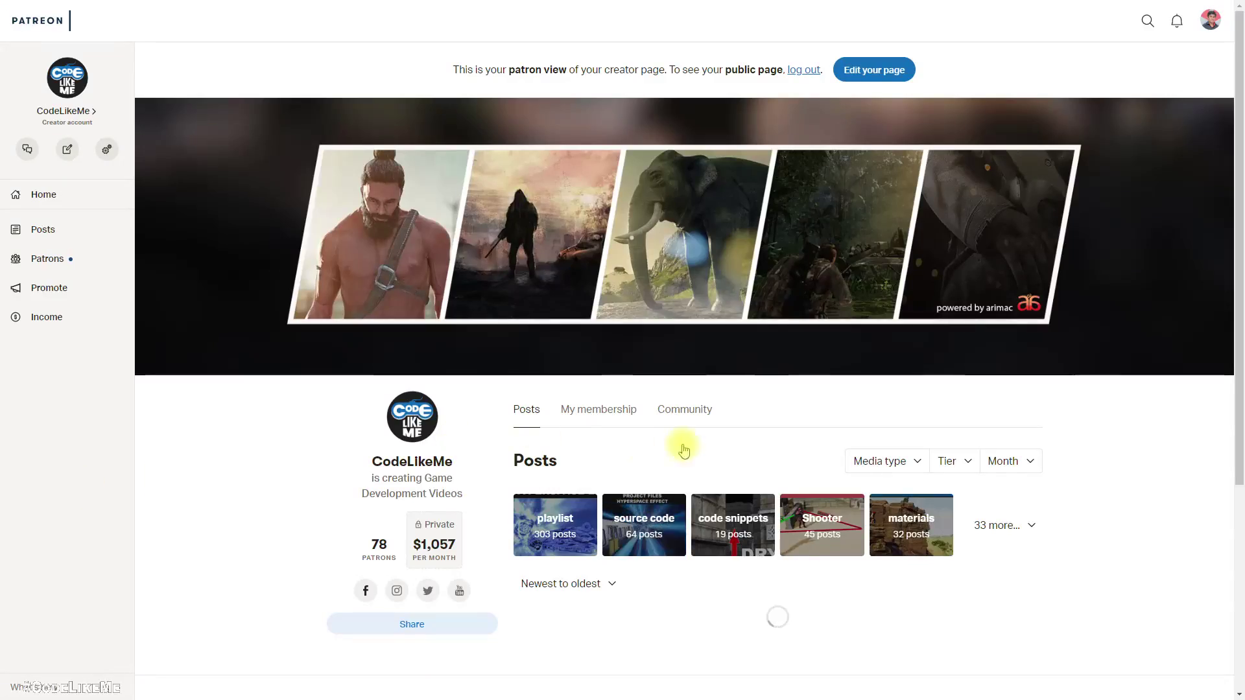
# Browse the posts on the CodeLikeMe Patreon page, including the Hyperspace effect and static mesh merging posts
pyautogui.scroll(-6, 711, 444)
pyautogui.scroll(-20, 752, 441)
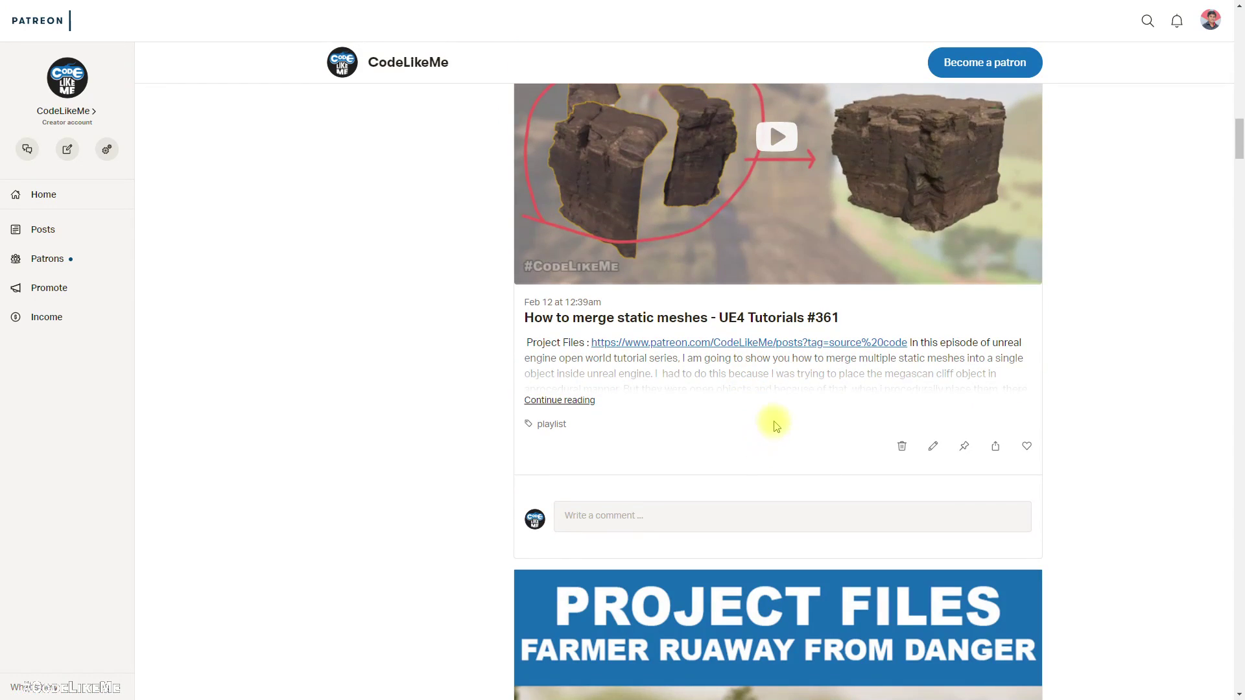
pyautogui.scroll(-6, 772, 420)
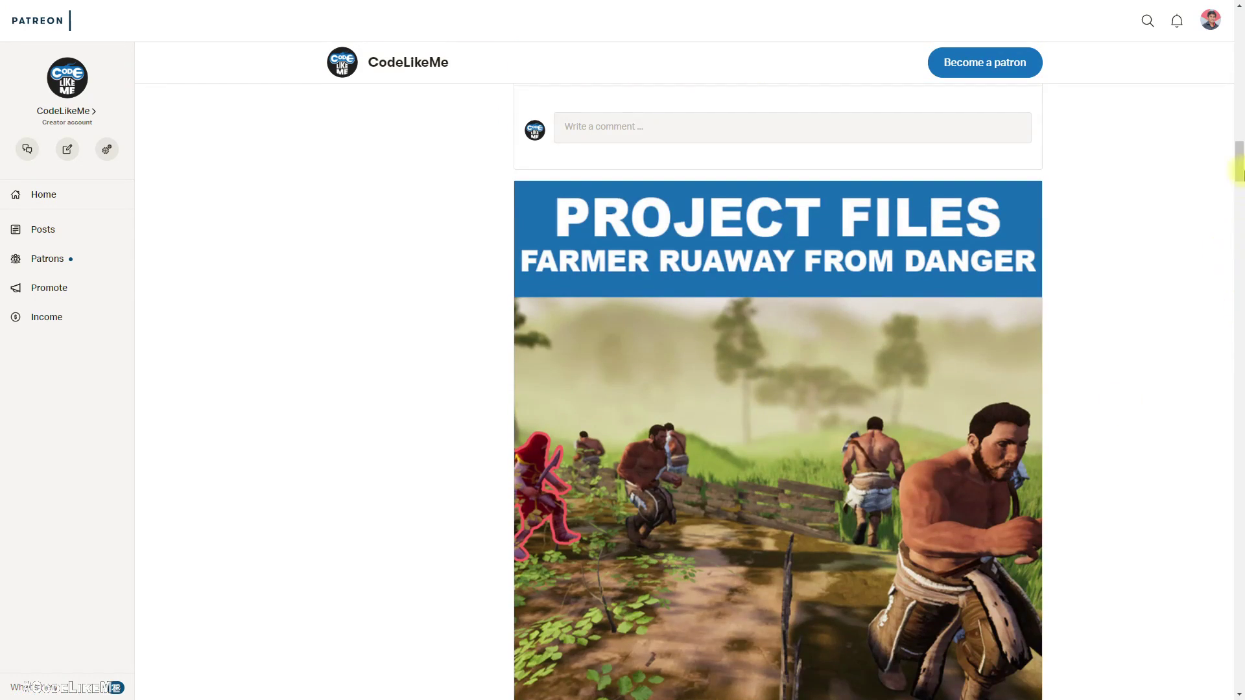
pyautogui.moveTo(1239, 160); pyautogui.dragTo(1234, 61)
pyautogui.scroll(-7, 981, 284)
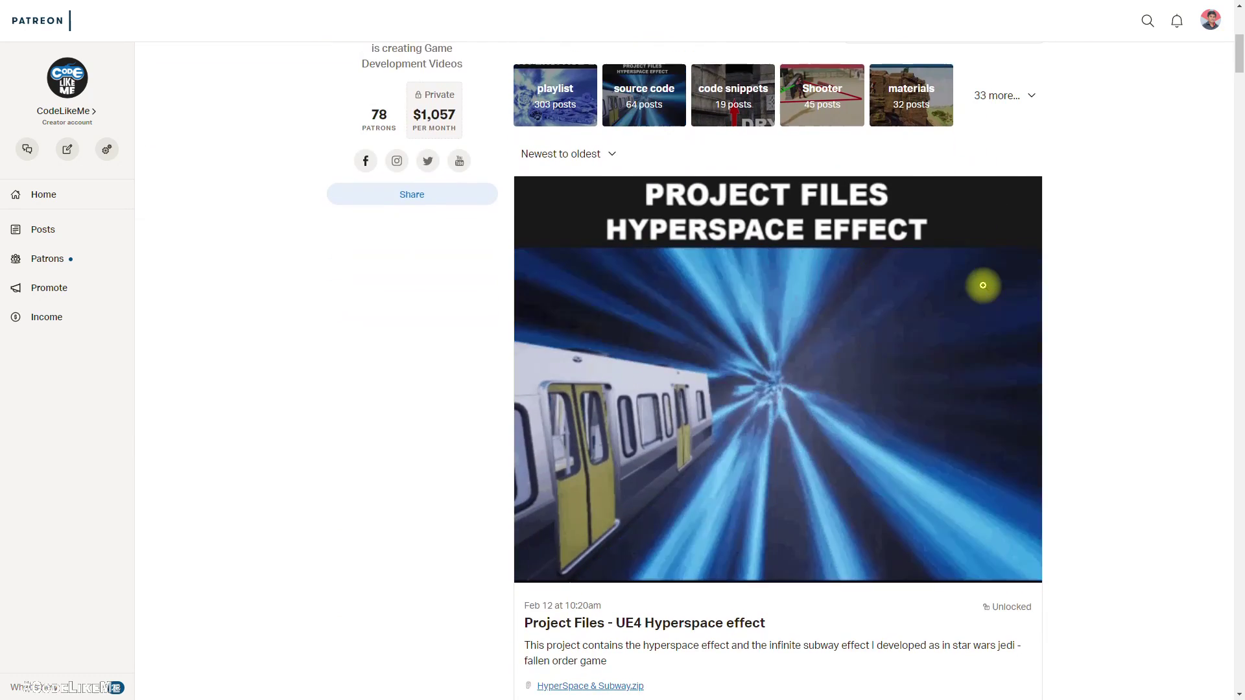
pyautogui.scroll(-10, 986, 284)
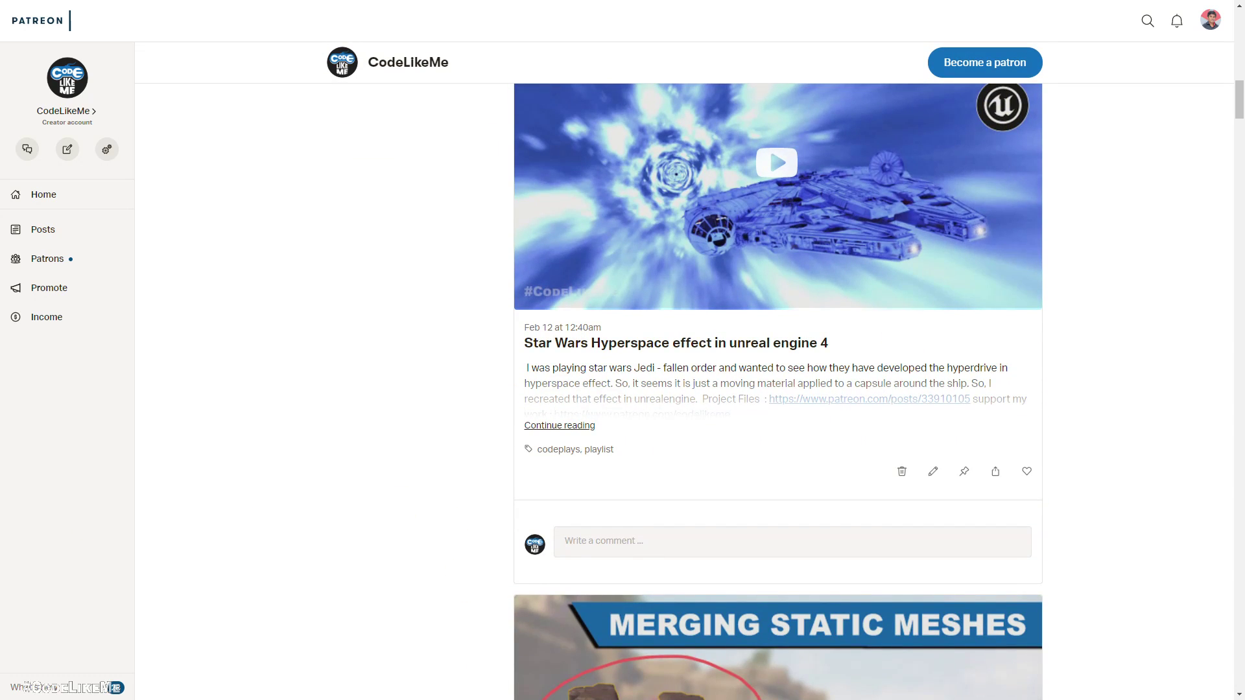
pyautogui.scroll(12, 378, 534)
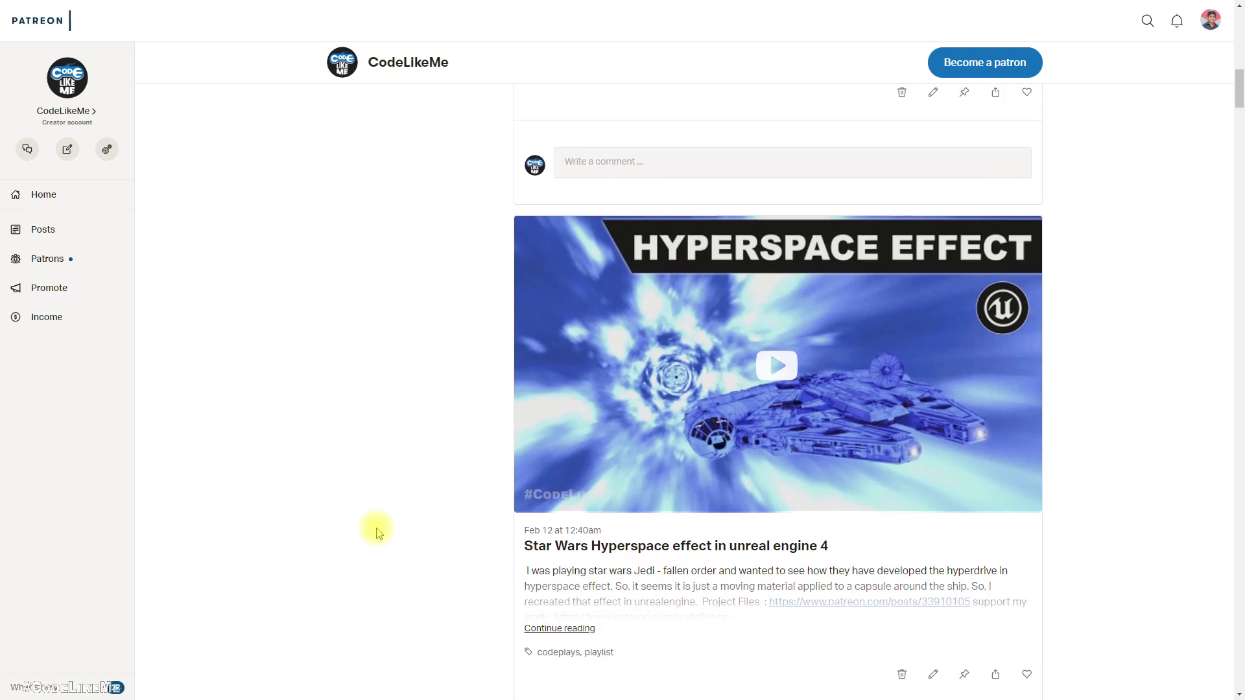